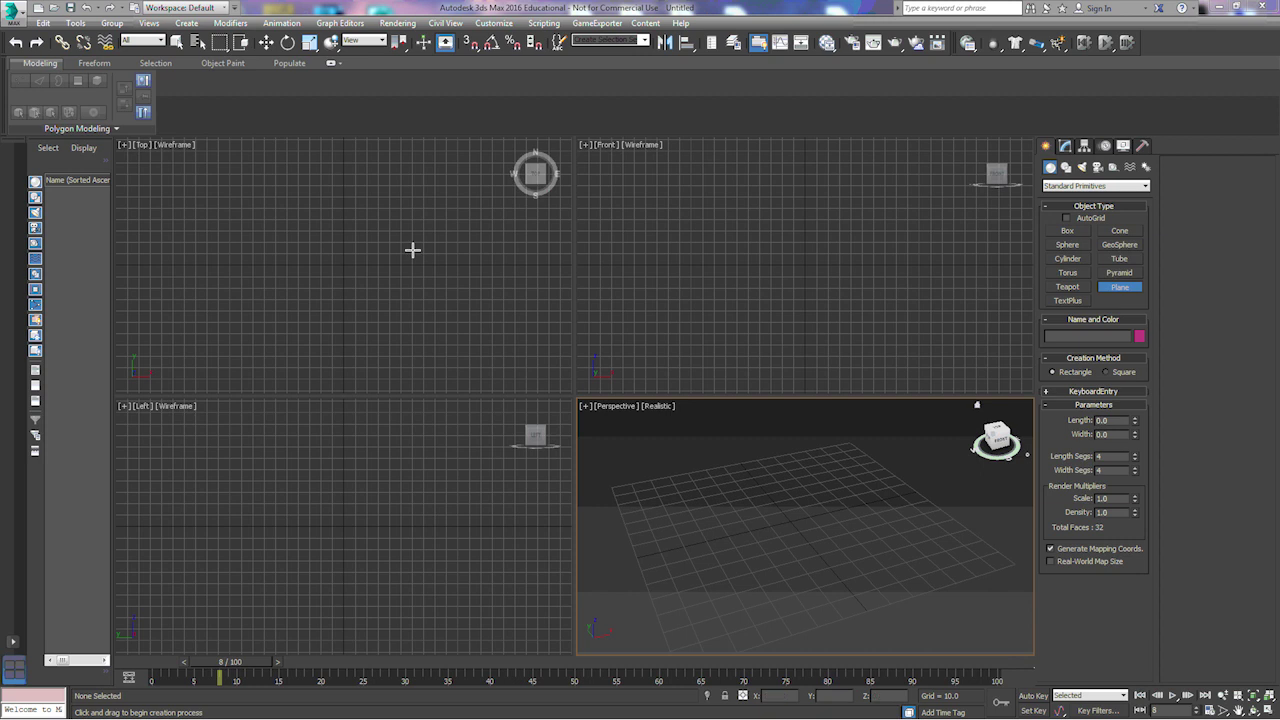
pyautogui.moveTo(204, 201); pyautogui.dragTo(463, 340)
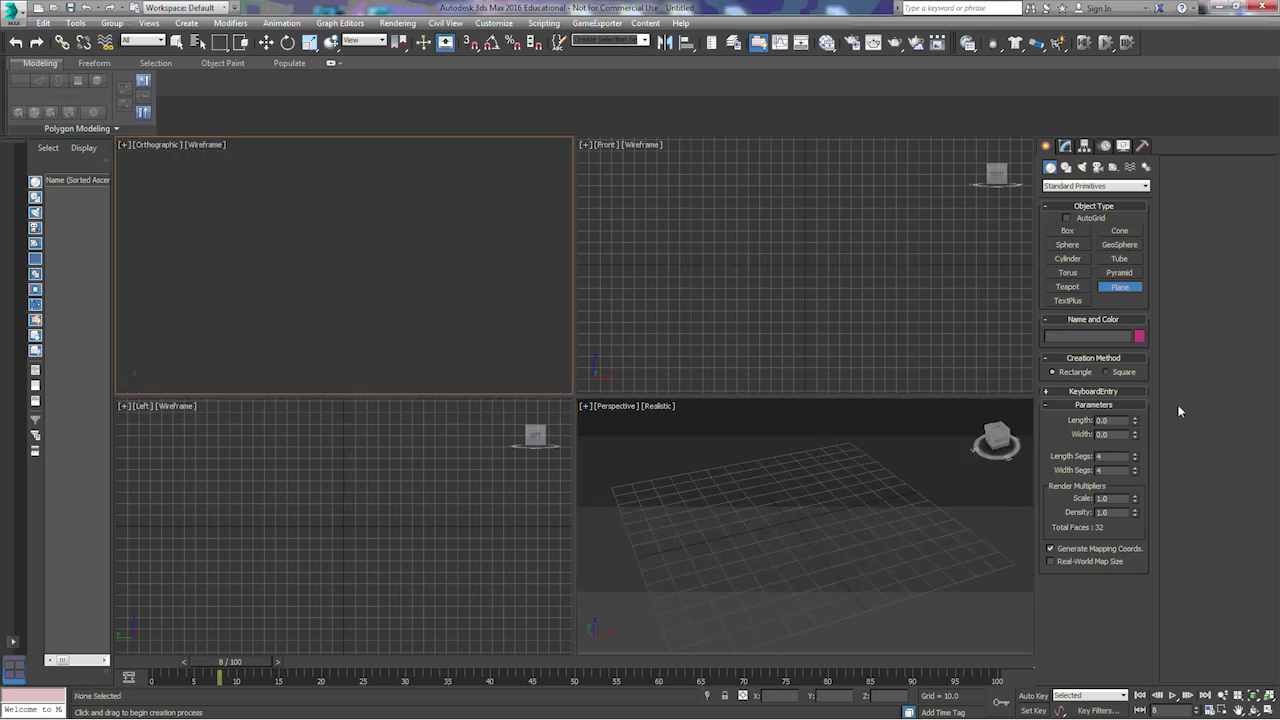
pyautogui.click(155, 146)
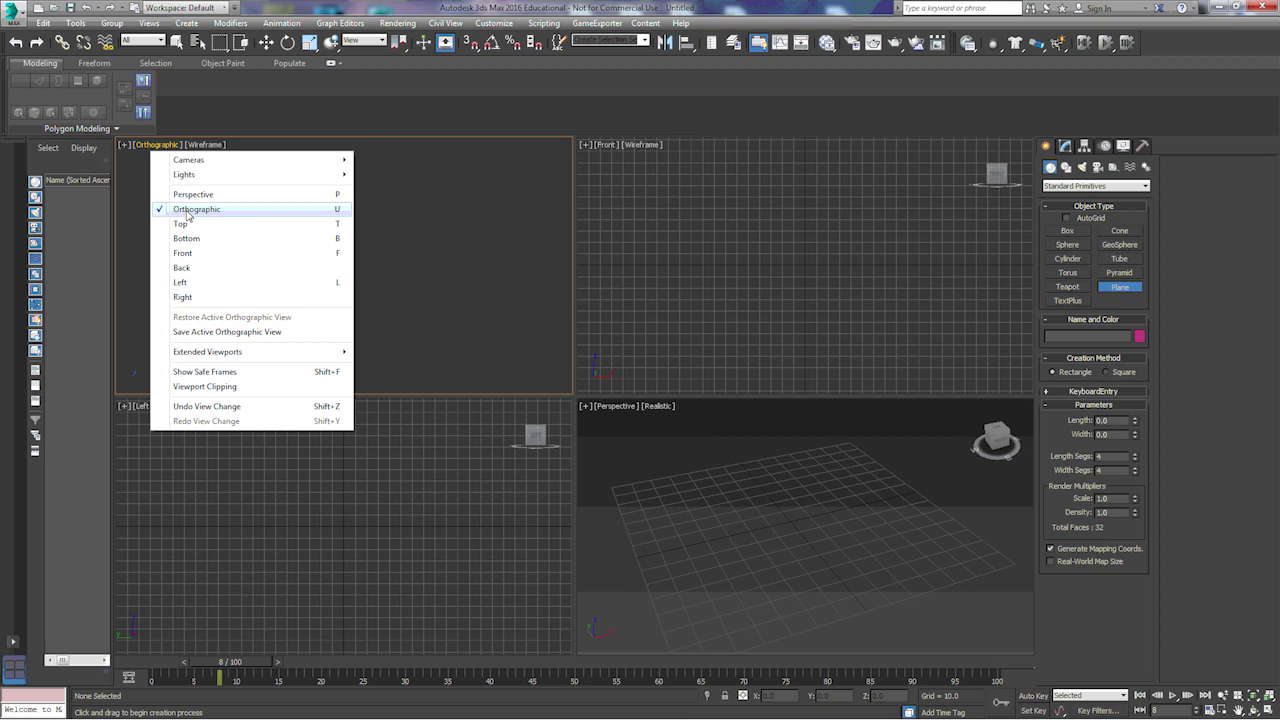
pyautogui.click(180, 223)
# - Draw a rectangular plane in the Top viewport with greatly increased segments, and convert it to an Editable Poly
pyautogui.moveTo(229, 186); pyautogui.dragTo(473, 357)
pyautogui.moveTo(1136, 462)
pyautogui.mouseDown()
pyautogui.moveTo(1135, 391)
pyautogui.moveTo(1137, 473)
pyautogui.moveTo(1138, 432)
pyautogui.mouseUp()
pyautogui.press('w')
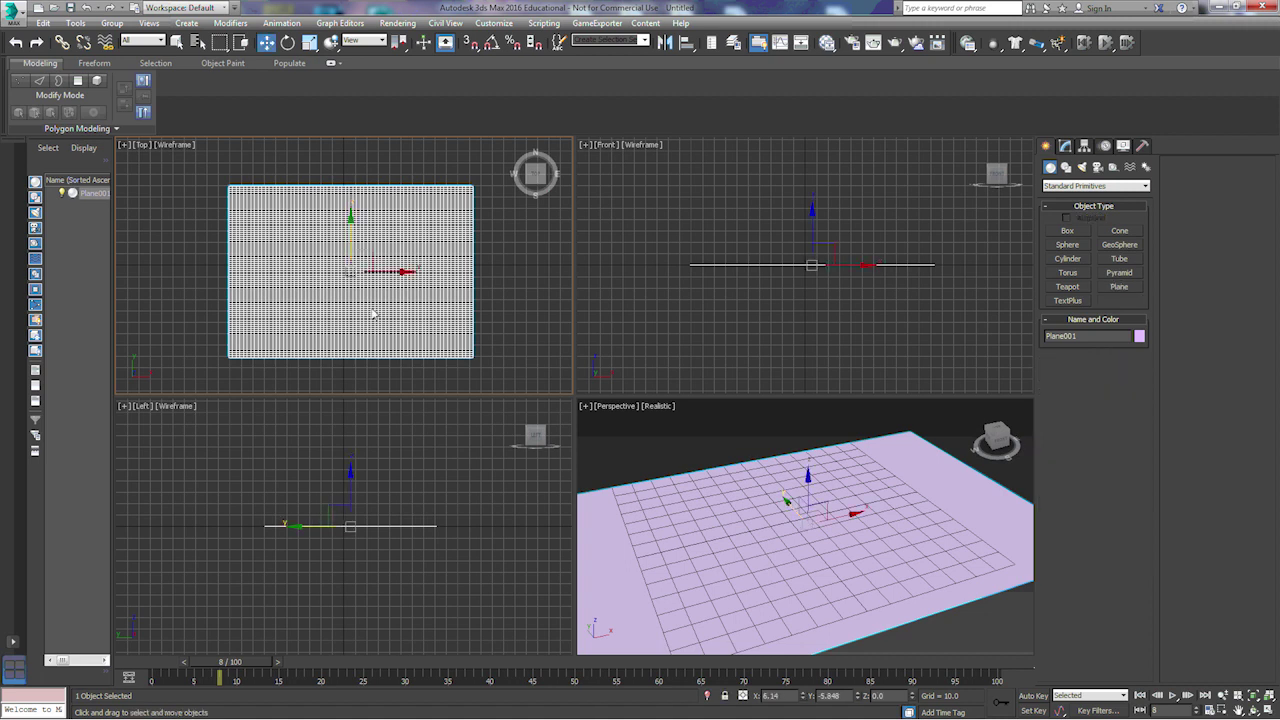
pyautogui.rightClick(369, 296)
pyautogui.moveTo(410, 432)
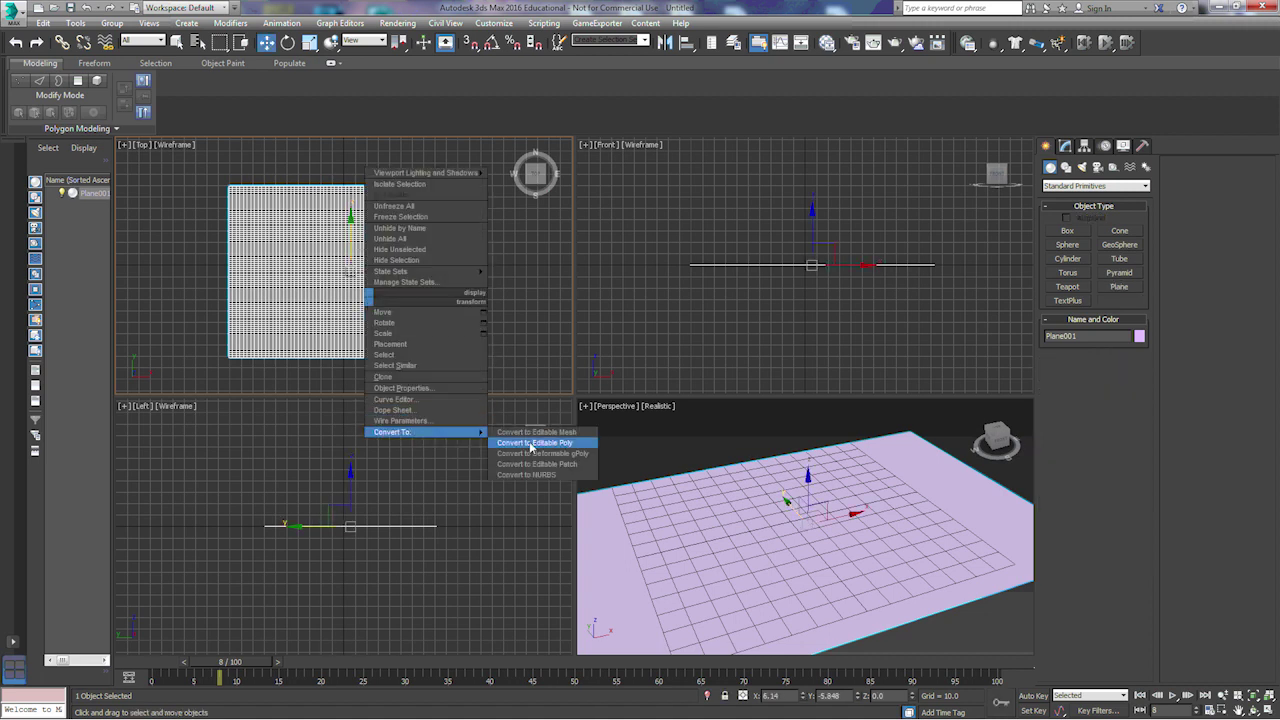
pyautogui.click(534, 442)
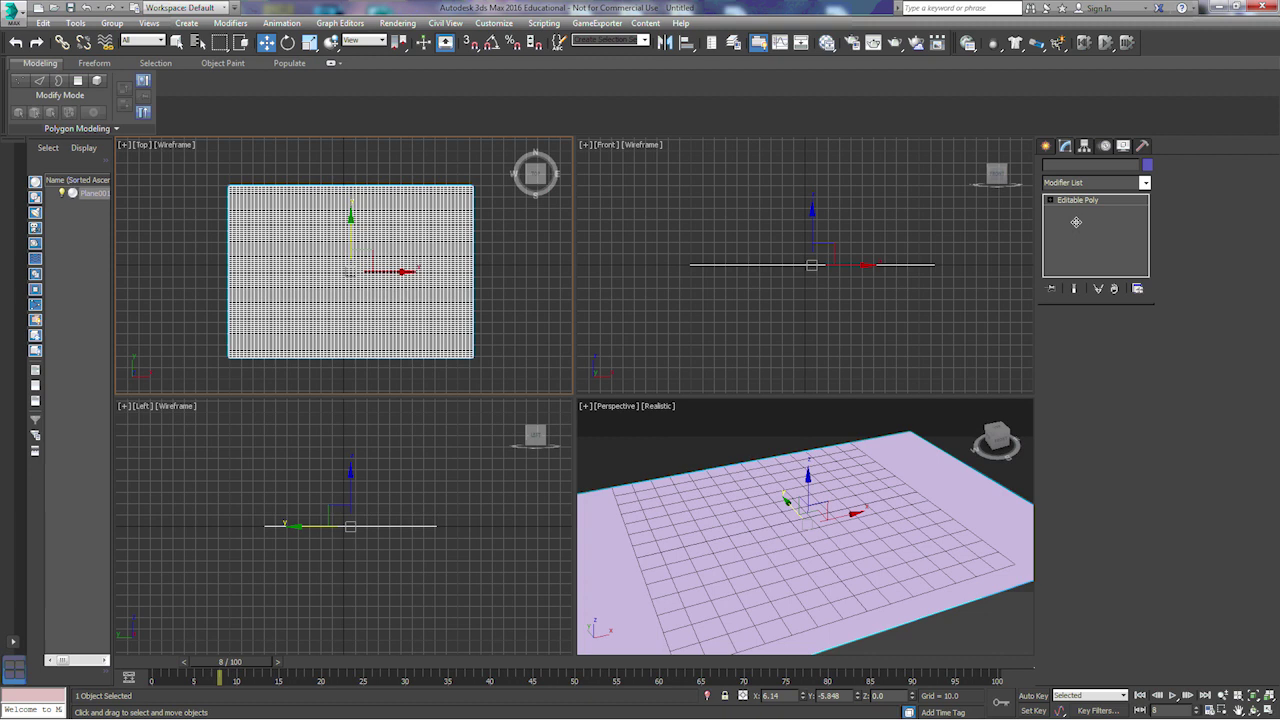
# - Select a vertex near the plane's centre and enable soft selection with a falloff of 33.2
pyautogui.click(1061, 334)
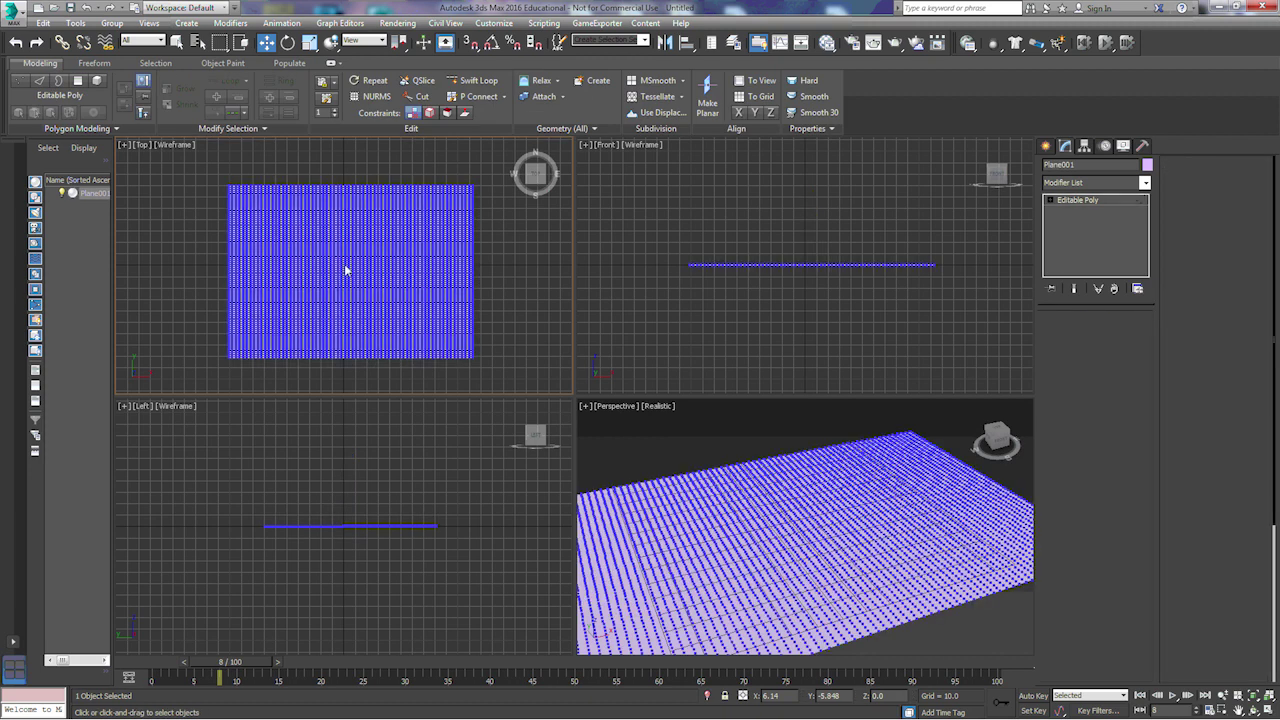
pyautogui.hotkey('ctrl', 'a')
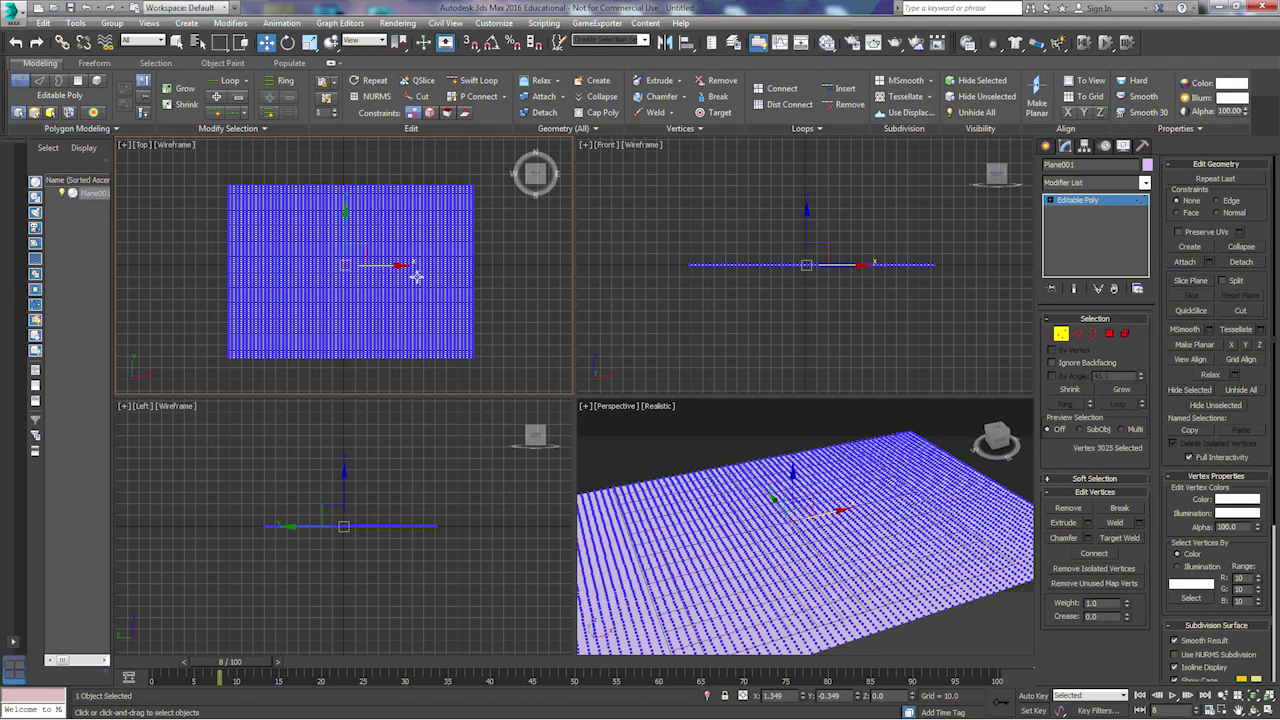
pyautogui.click(1052, 480)
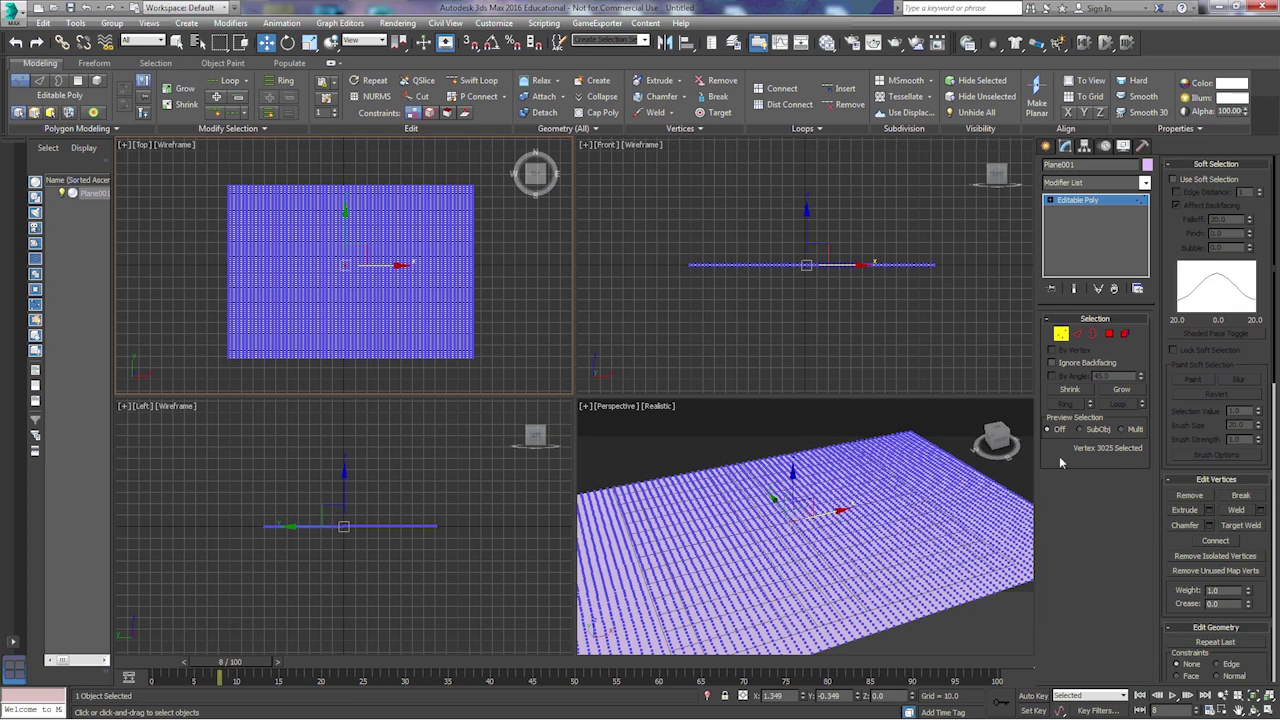
pyautogui.click(1174, 180)
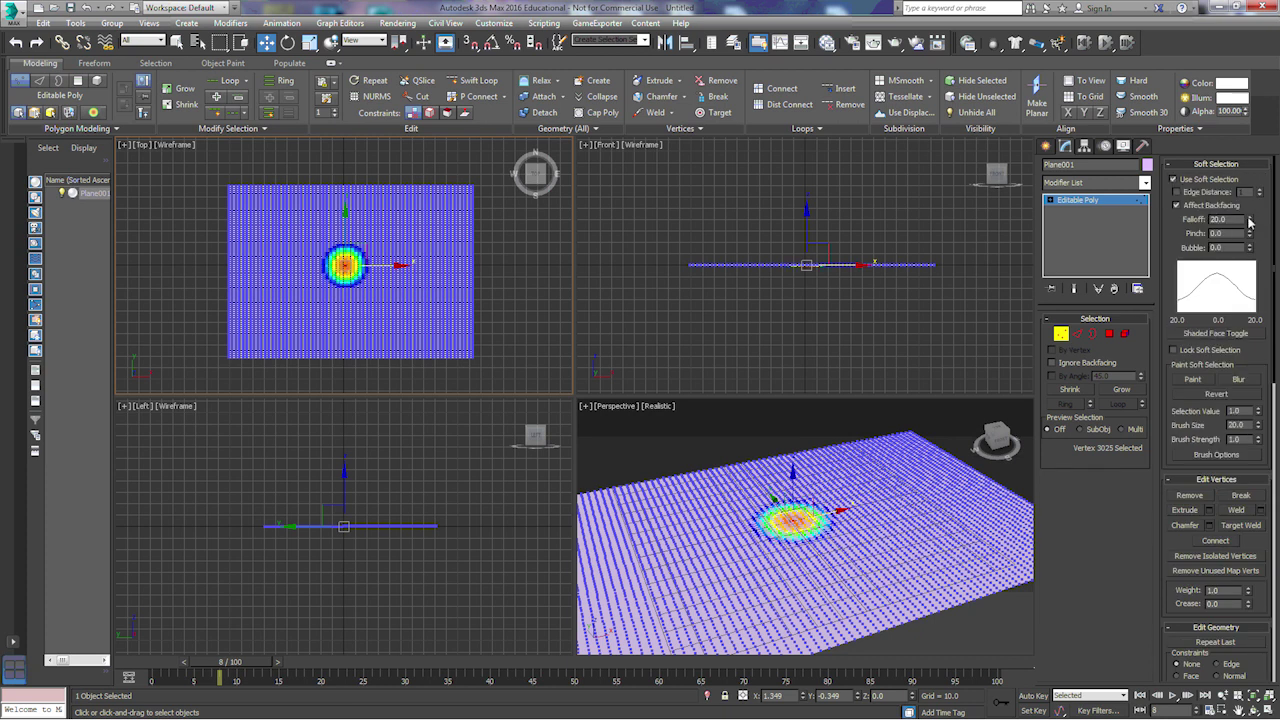
pyautogui.moveTo(1247, 218); pyautogui.dragTo(1244, 177)
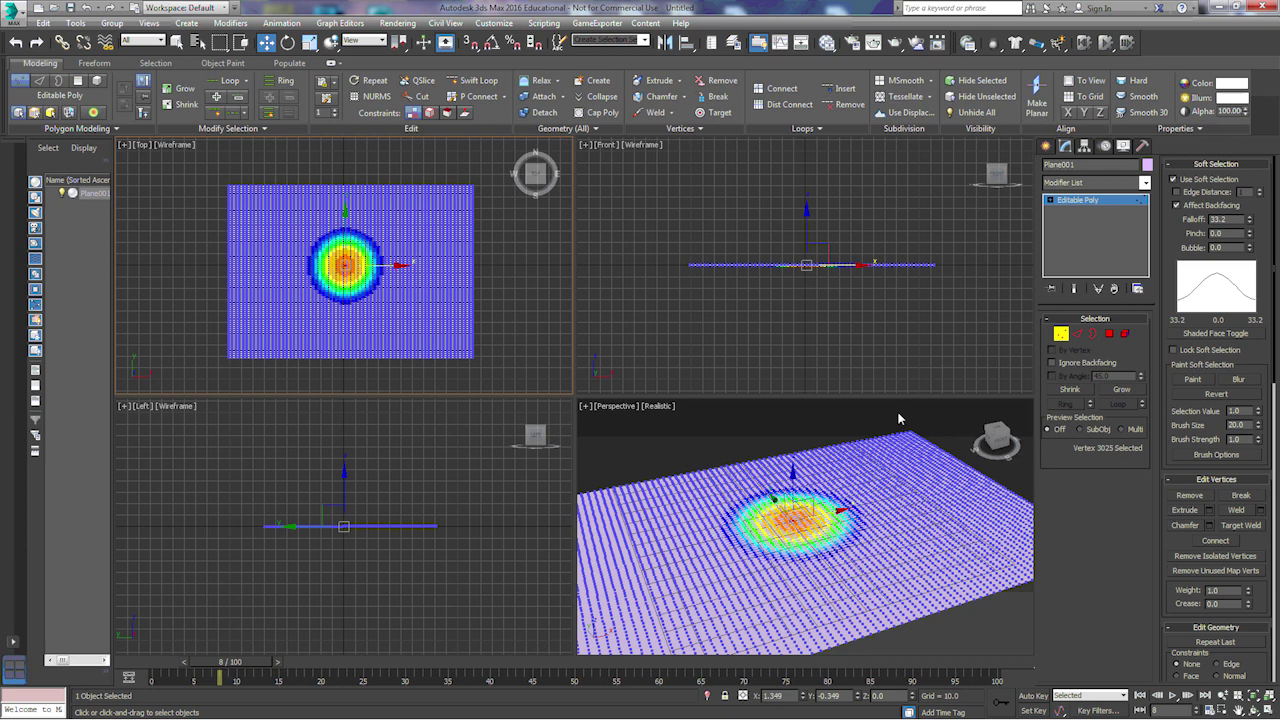
# - Try raising two neighbouring hills on the plane by moving soft-selected vertices upward along Z
pyautogui.rightClick(763, 459)
pyautogui.moveTo(793, 475); pyautogui.dragTo(793, 452)
pyautogui.click(829, 558)
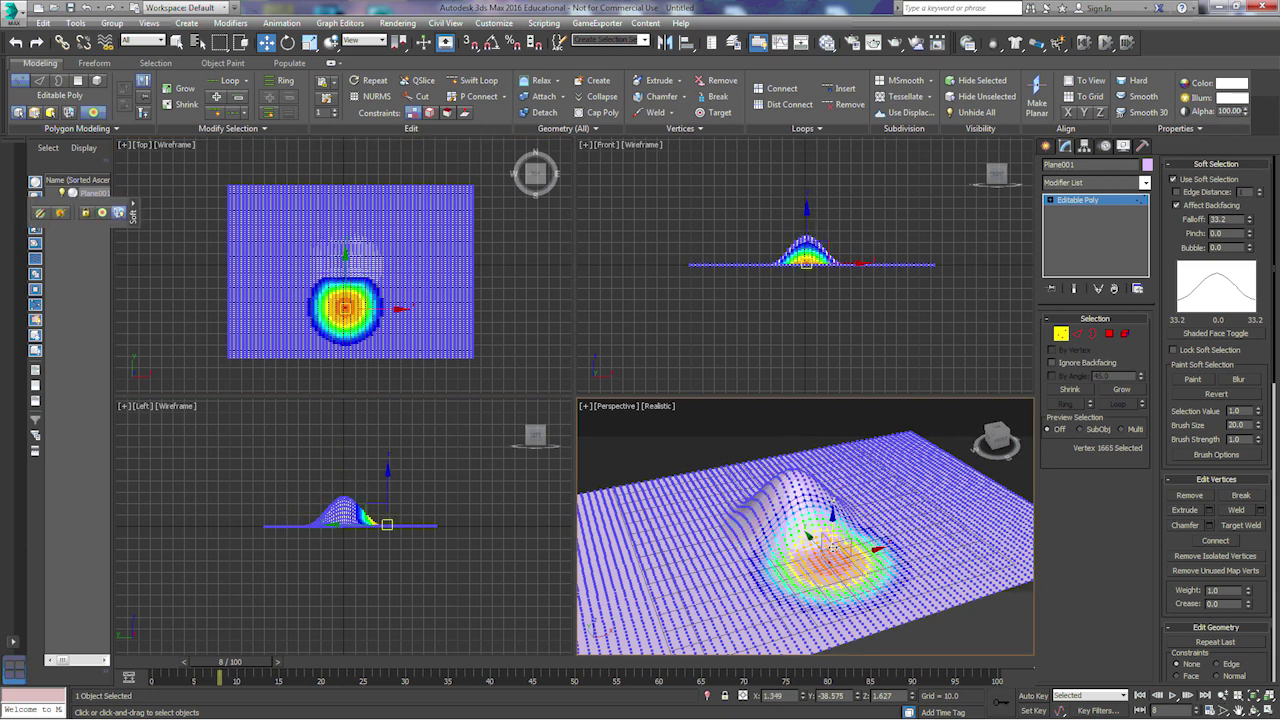
pyautogui.moveTo(832, 520); pyautogui.dragTo(837, 505)
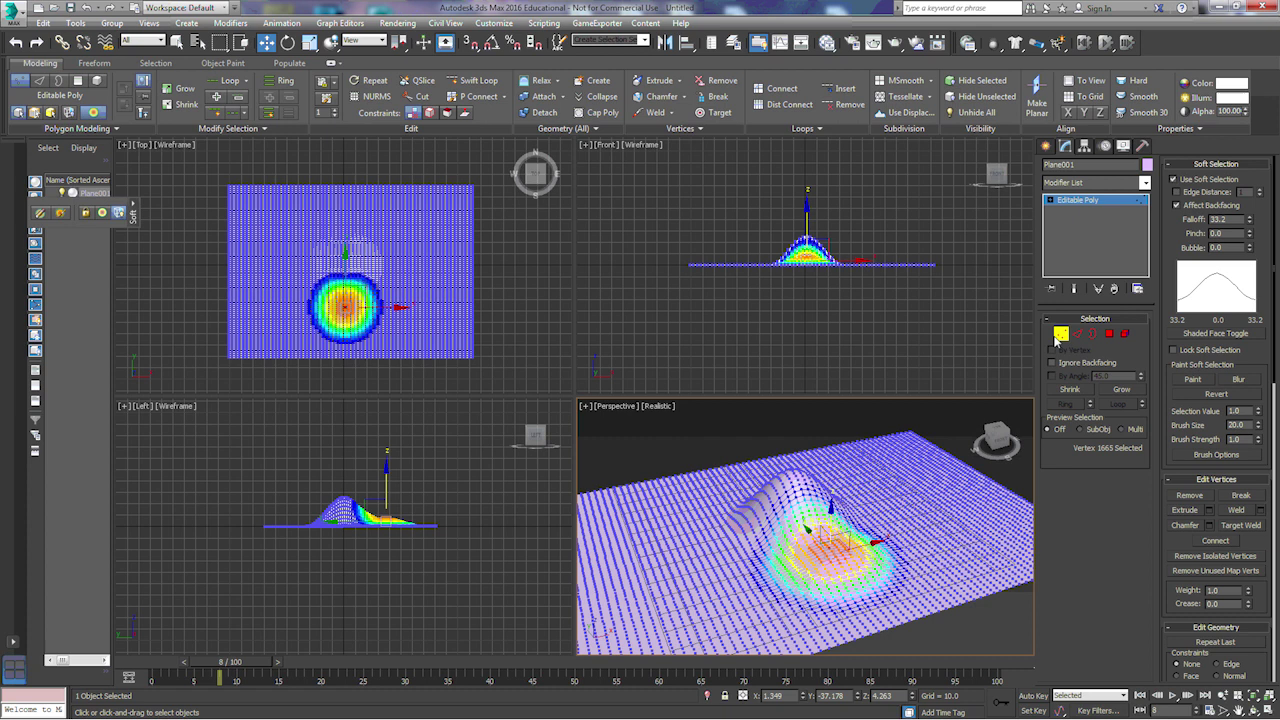
# - Undo the two test hills, leave vertex editing and deselect the plane
pyautogui.click(86, 8)
pyautogui.click(86, 8)
pyautogui.click(86, 8)
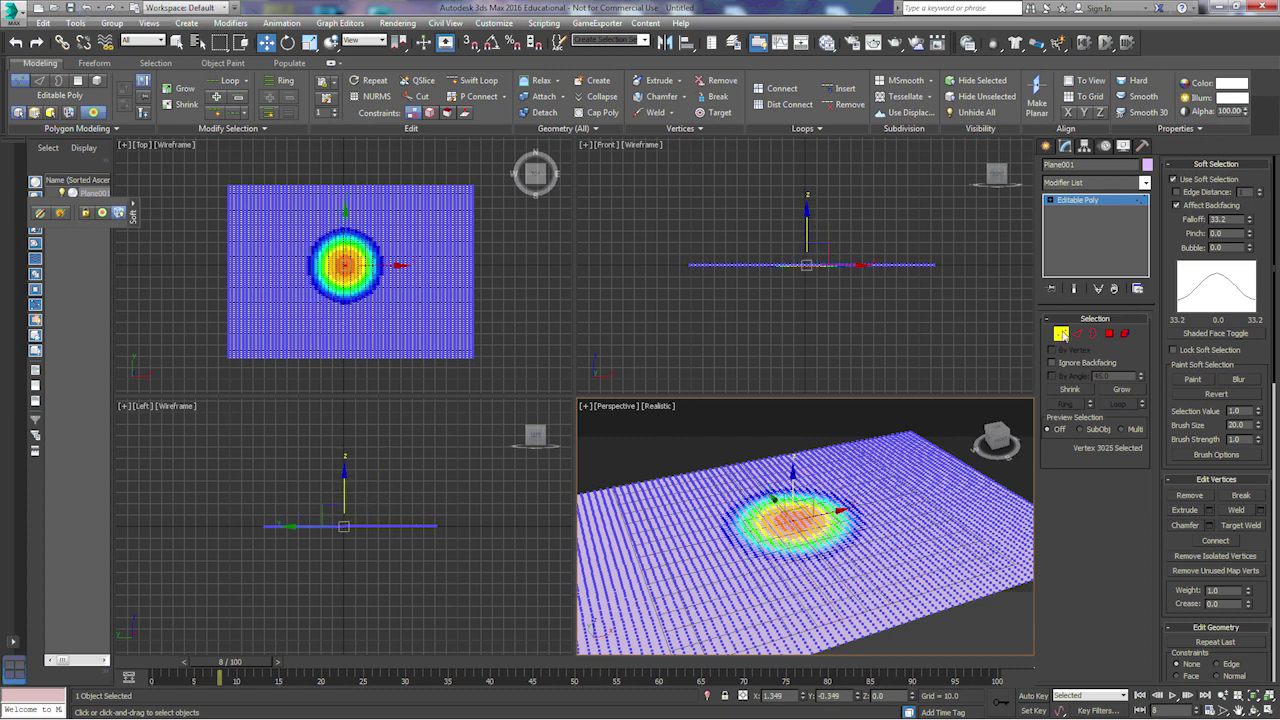
pyautogui.press('1')
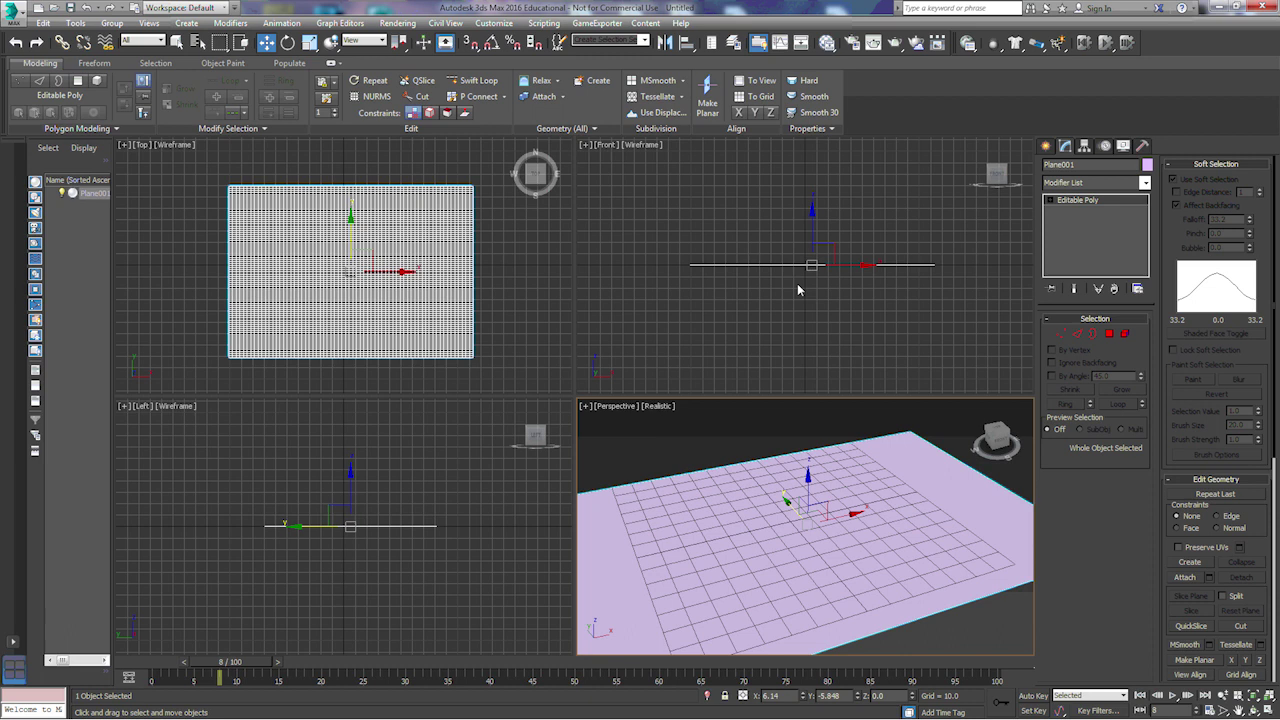
pyautogui.click(712, 449)
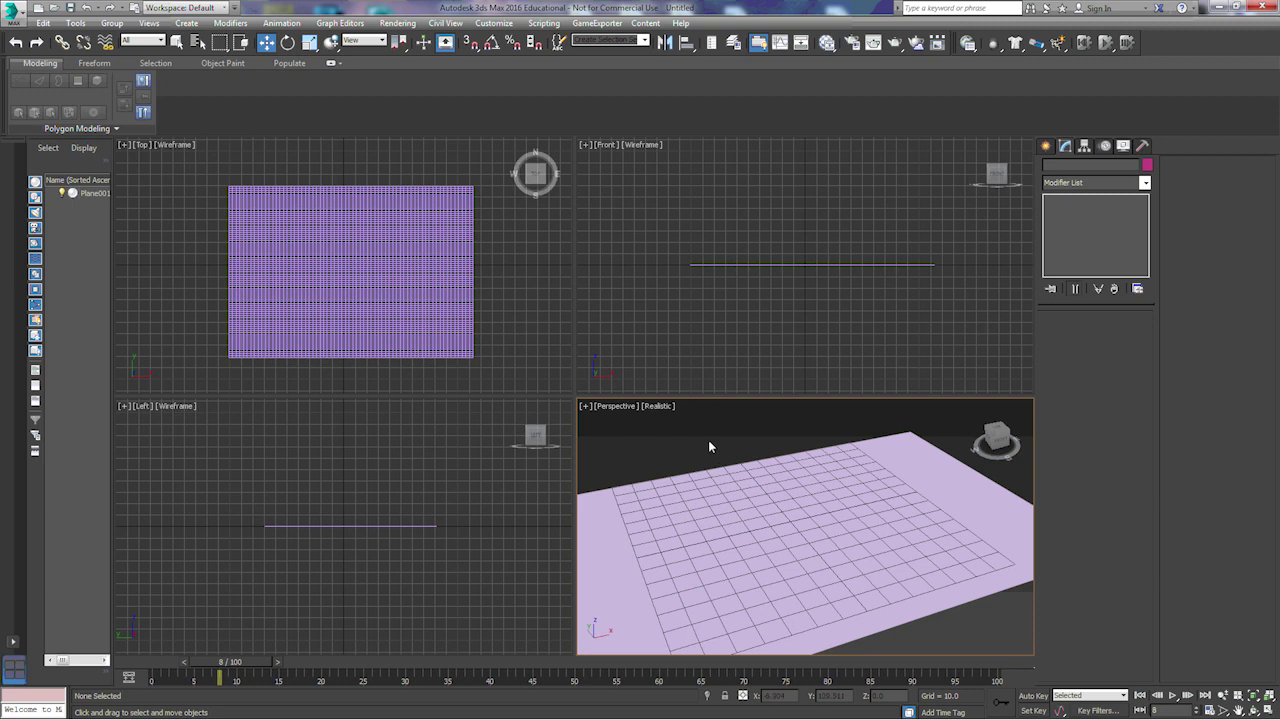
# - Open the Material Editor in compact mode and place it clear of the Perspective viewport
pyautogui.press('m')
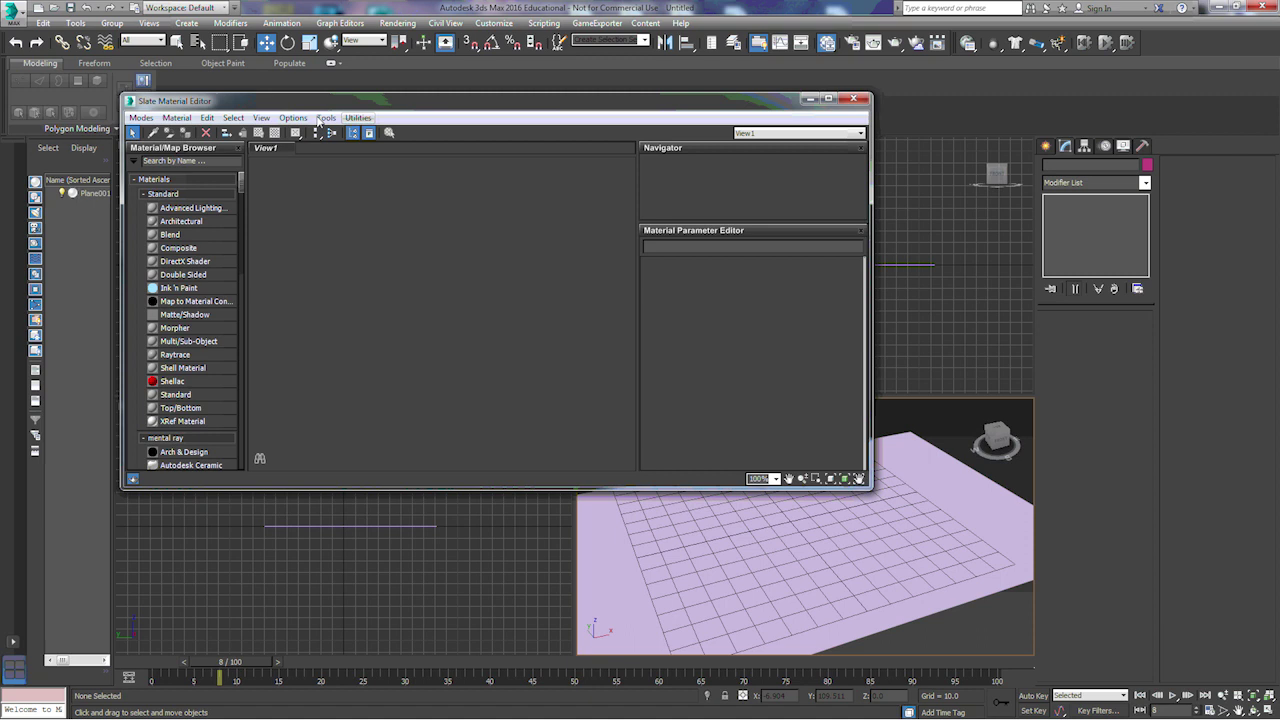
pyautogui.click(143, 119)
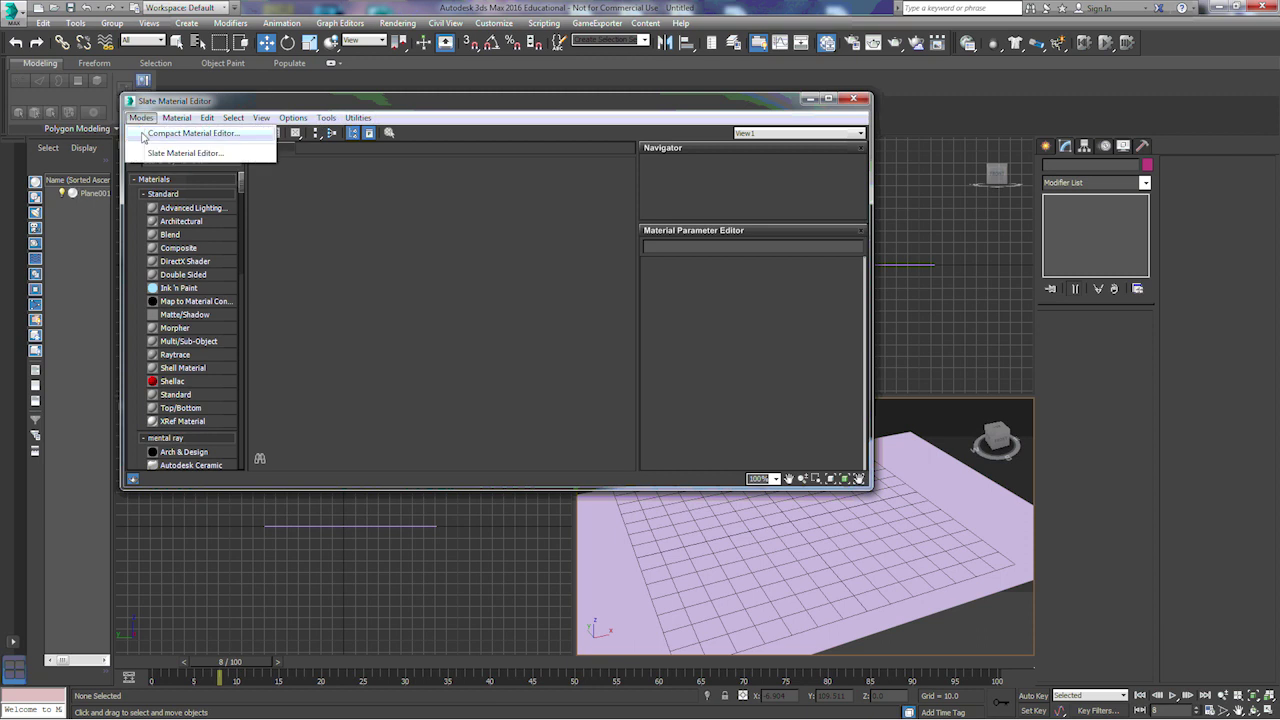
pyautogui.click(172, 137)
pyautogui.moveTo(378, 136); pyautogui.dragTo(295, 56)
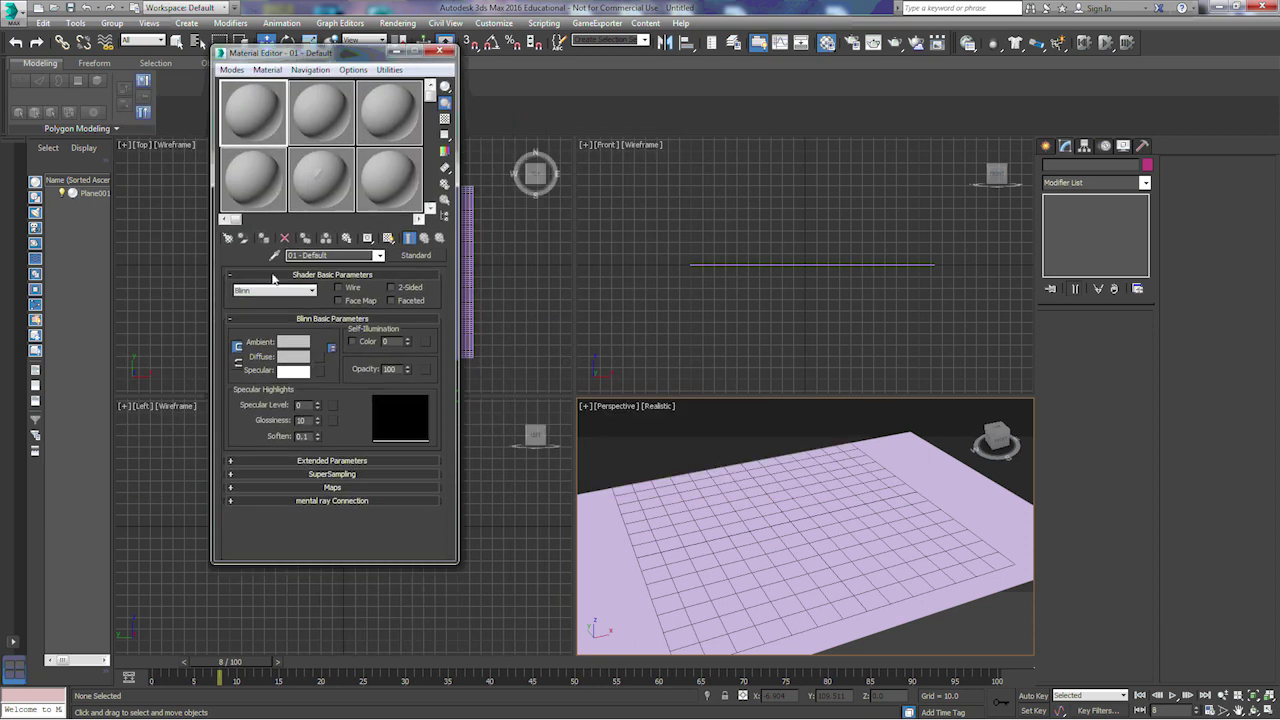
# - Load the topographic map image rbat.png as the diffuse bitmap of the 01 - Default material
pyautogui.click(319, 357)
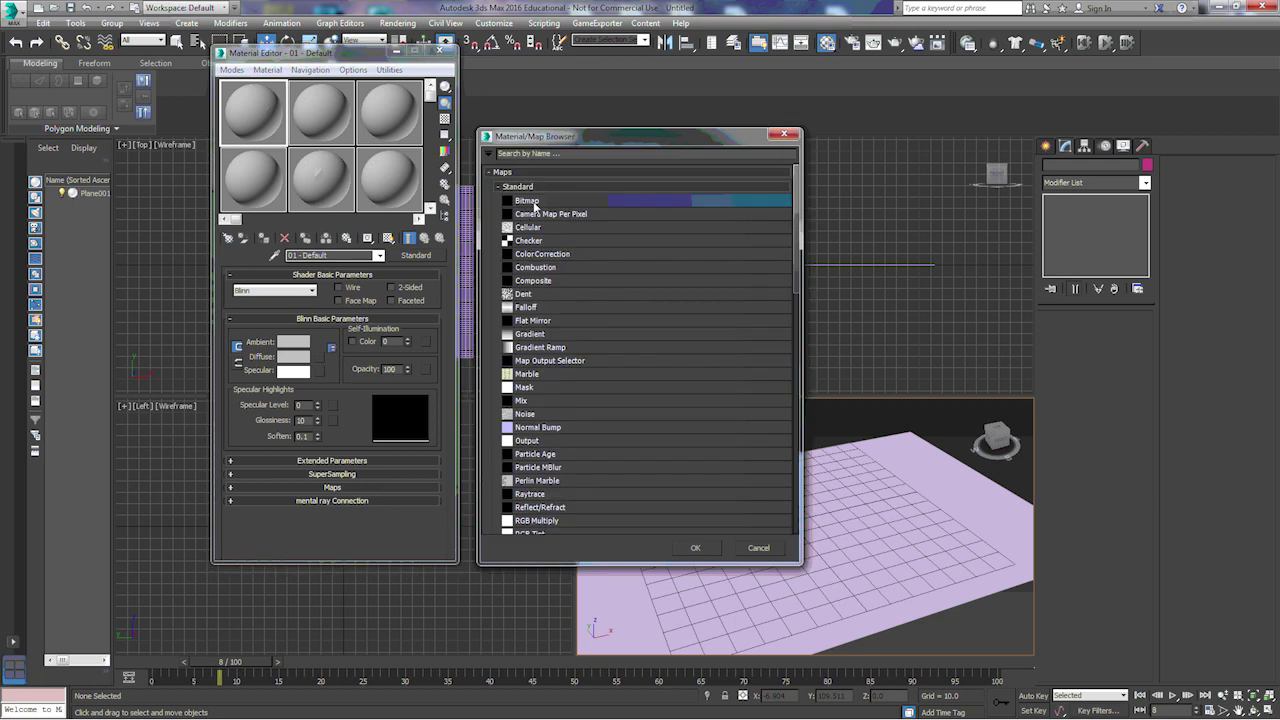
pyautogui.doubleClick(530, 201)
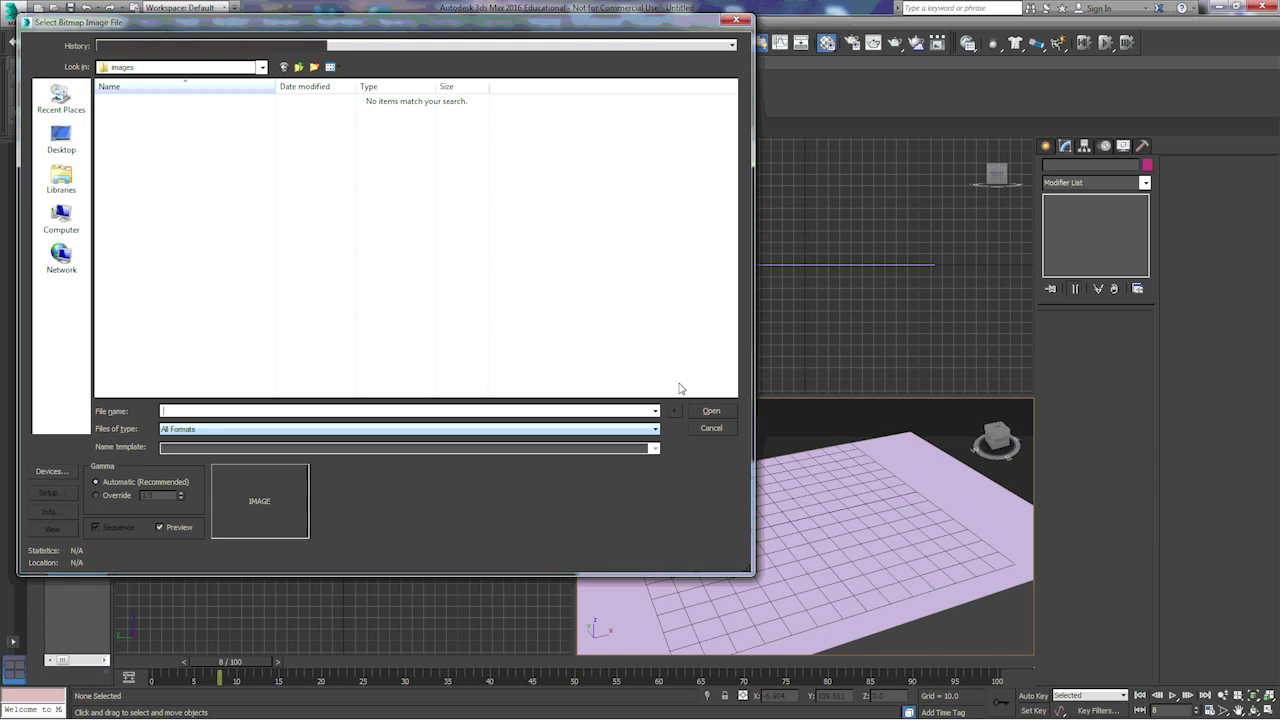
pyautogui.click(628, 340)
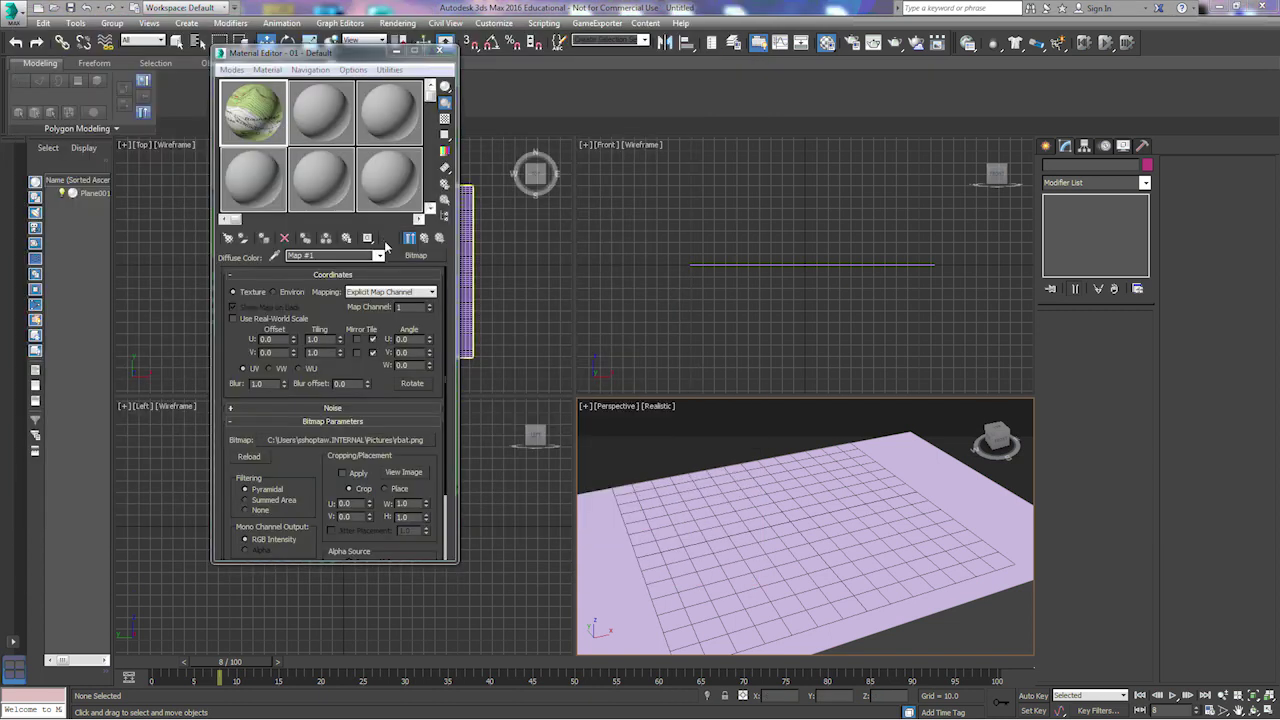
# - Apply the map material to the plane and show its texture in the viewport, seen from directly above
pyautogui.moveTo(255, 118); pyautogui.dragTo(732, 516)
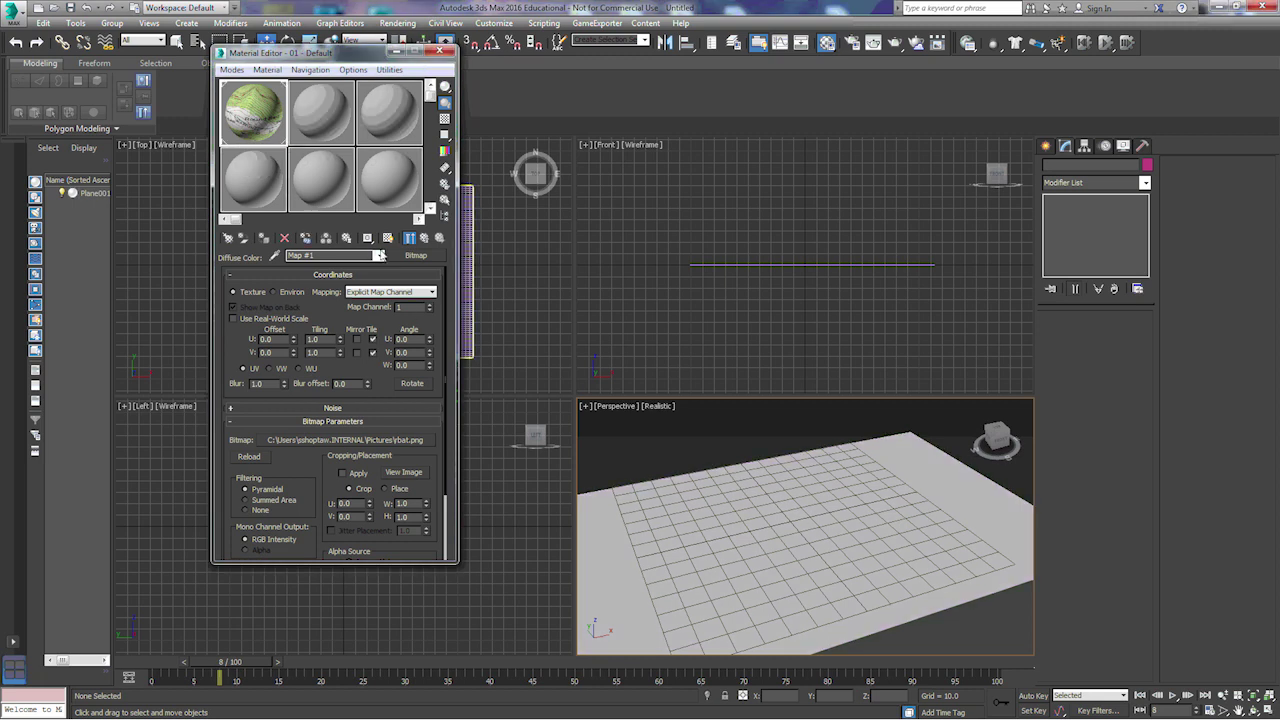
pyautogui.click(388, 237)
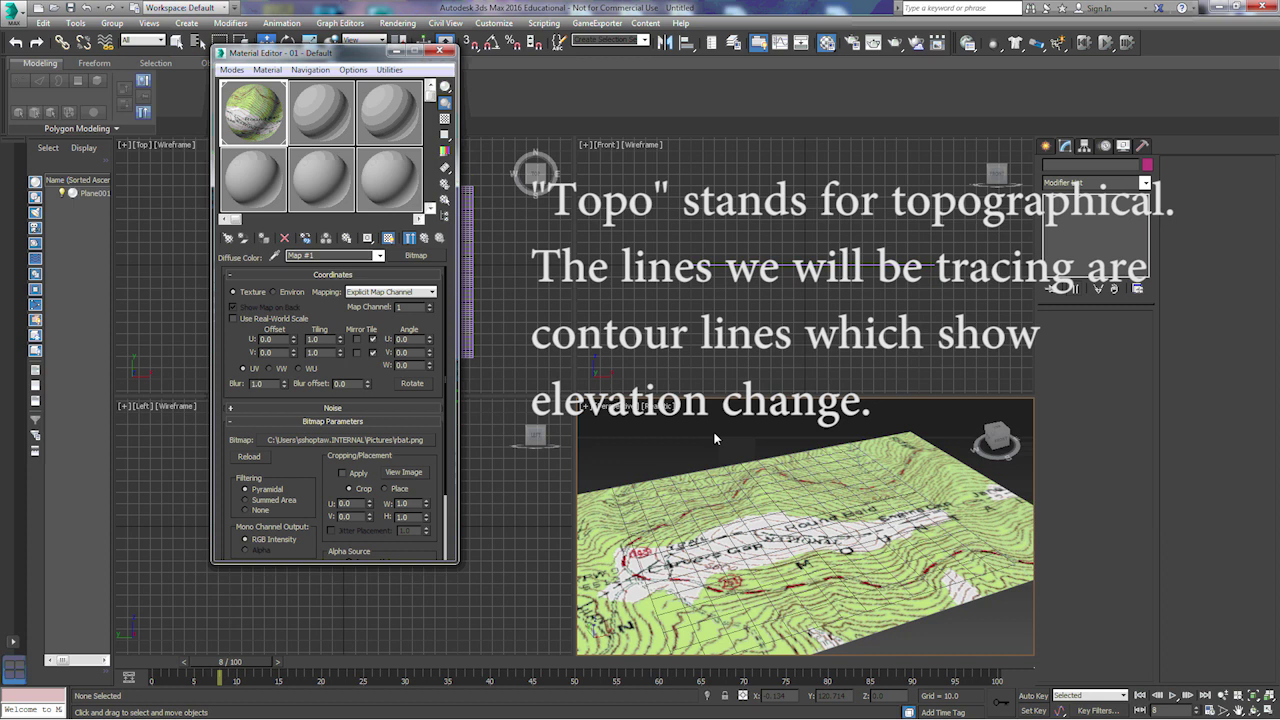
pyautogui.moveTo(998, 437)
pyautogui.mouseDown()
pyautogui.moveTo(1007, 459)
pyautogui.moveTo(998, 433)
pyautogui.mouseUp()
pyautogui.moveTo(768, 545); pyautogui.dragTo(782, 509, button='middle')
pyautogui.click(998, 434)
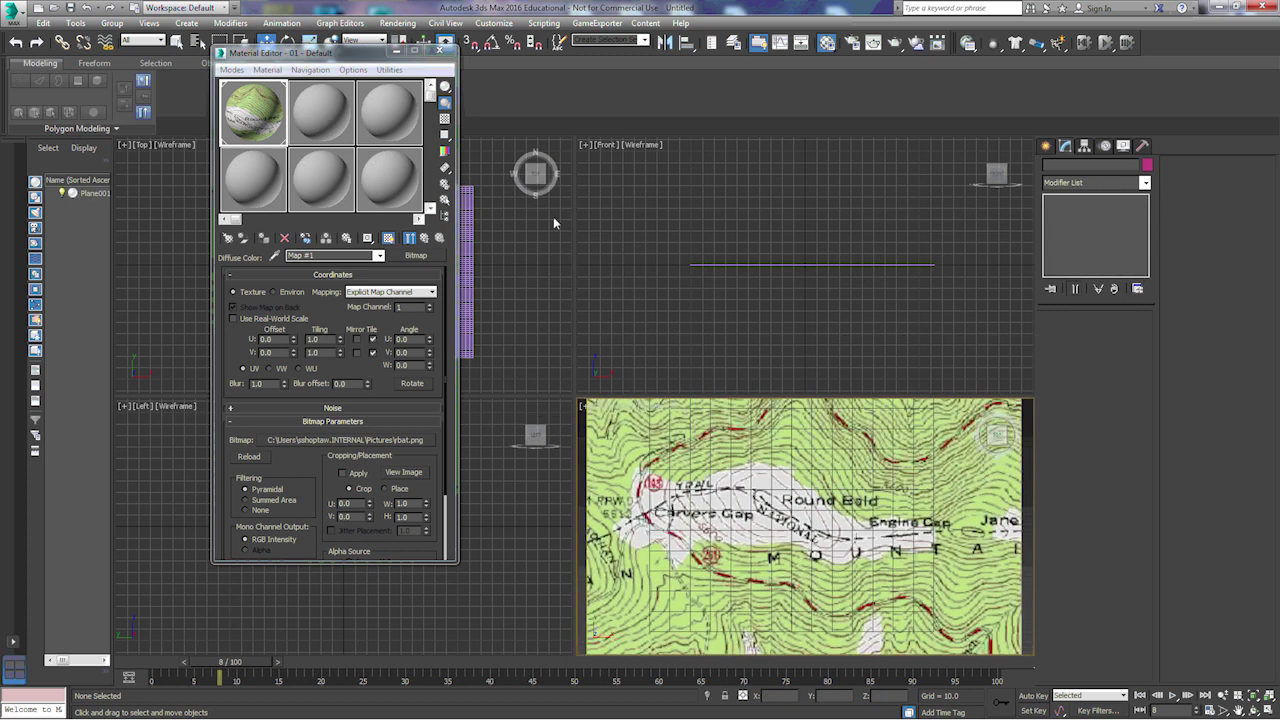
pyautogui.click(439, 50)
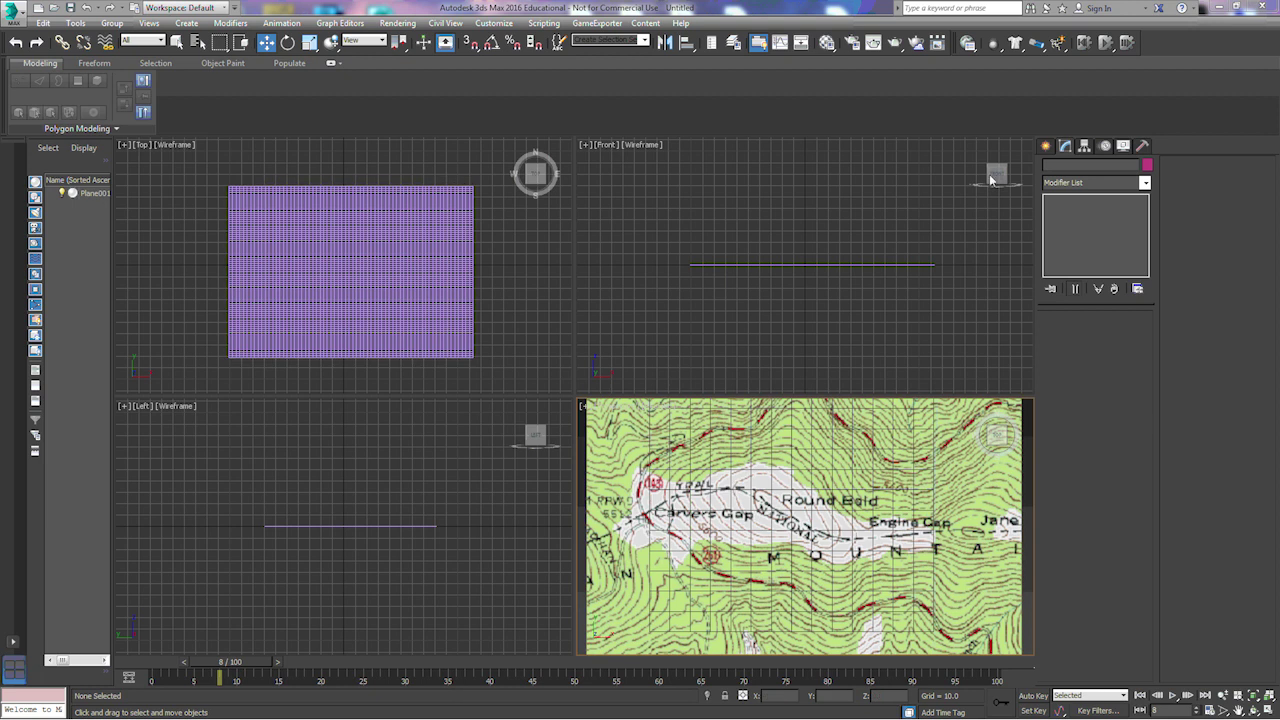
# - Trace the innermost contour beside the Round Bald label with the Line tool and close the spline
pyautogui.click(1046, 146)
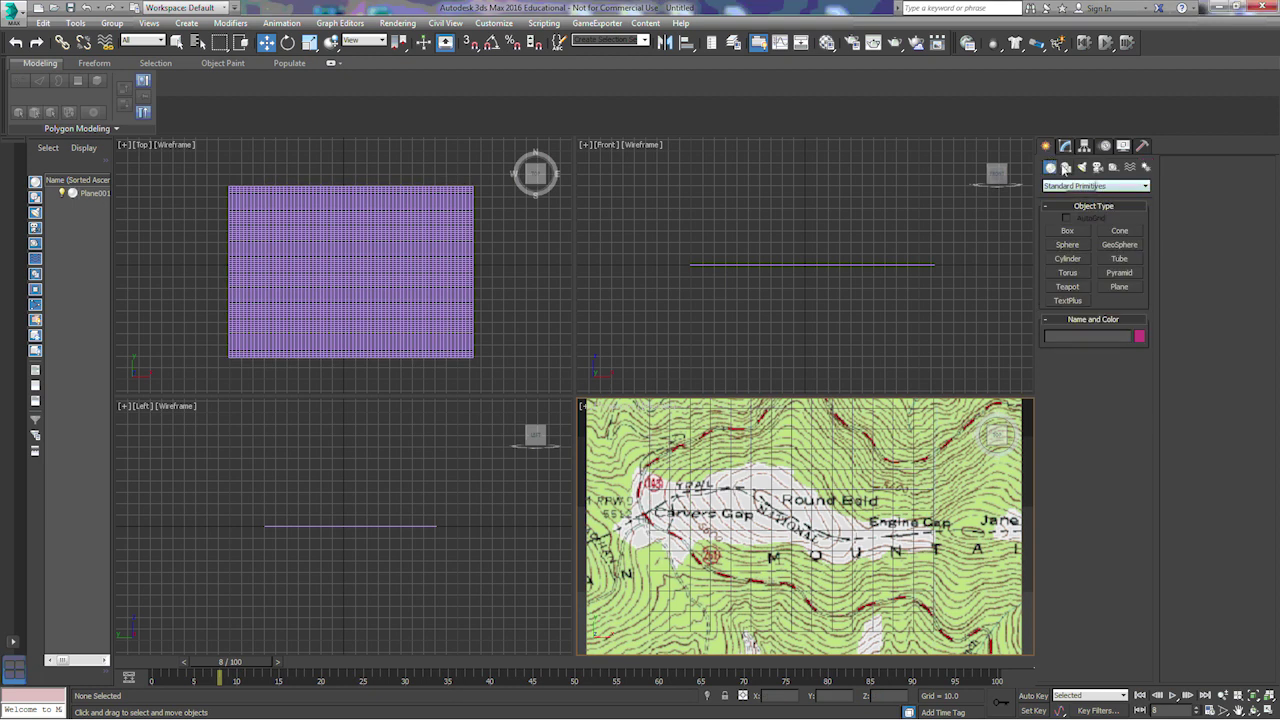
pyautogui.click(1066, 167)
pyautogui.click(1067, 243)
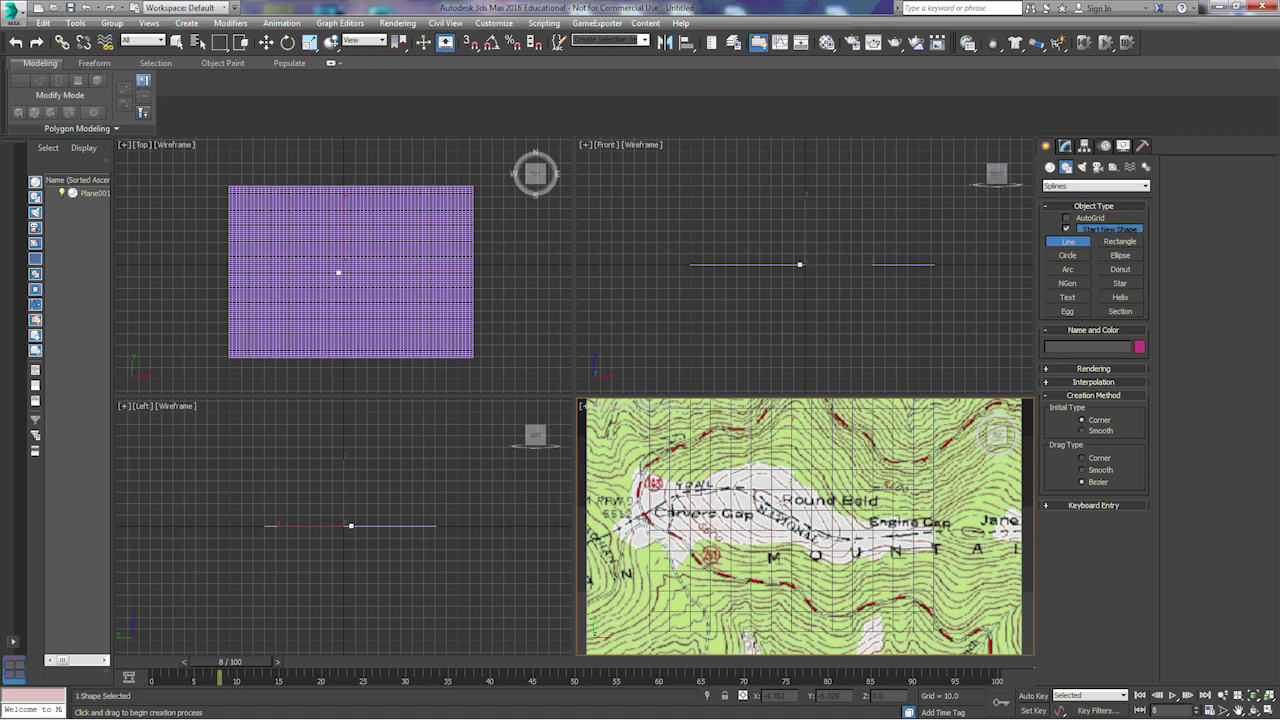
pyautogui.click(782, 501)
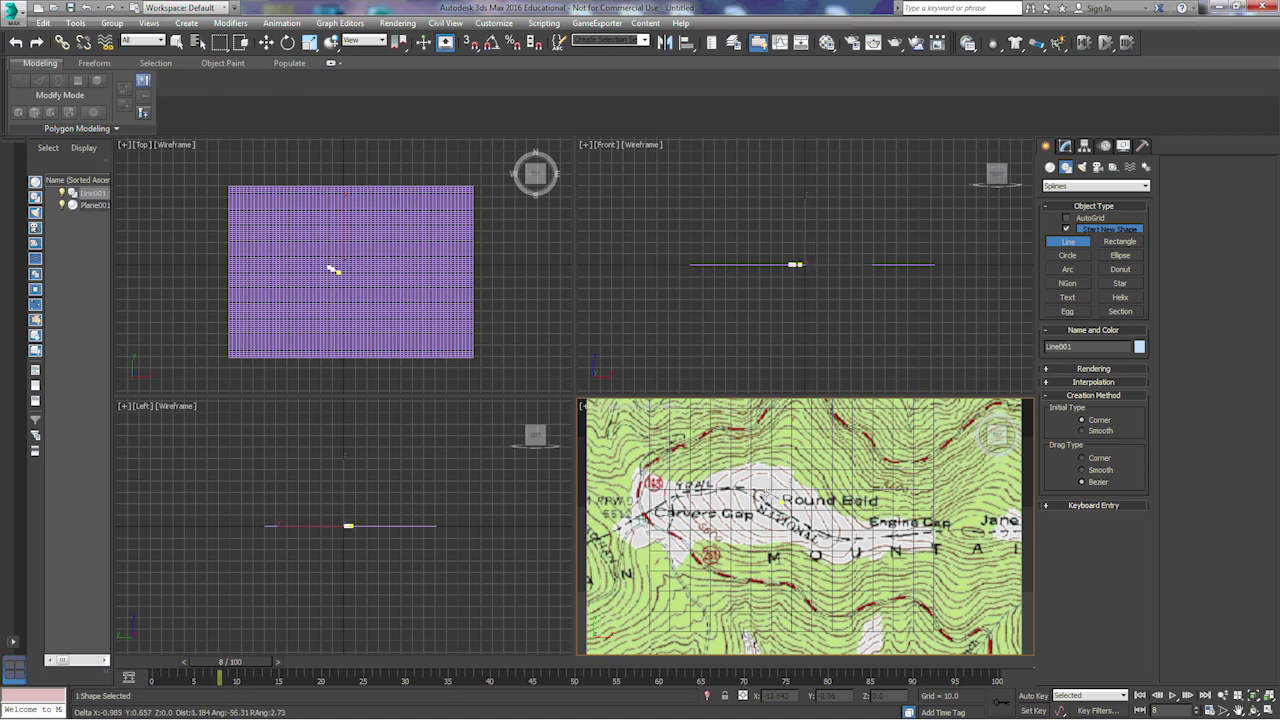
pyautogui.click(757, 490)
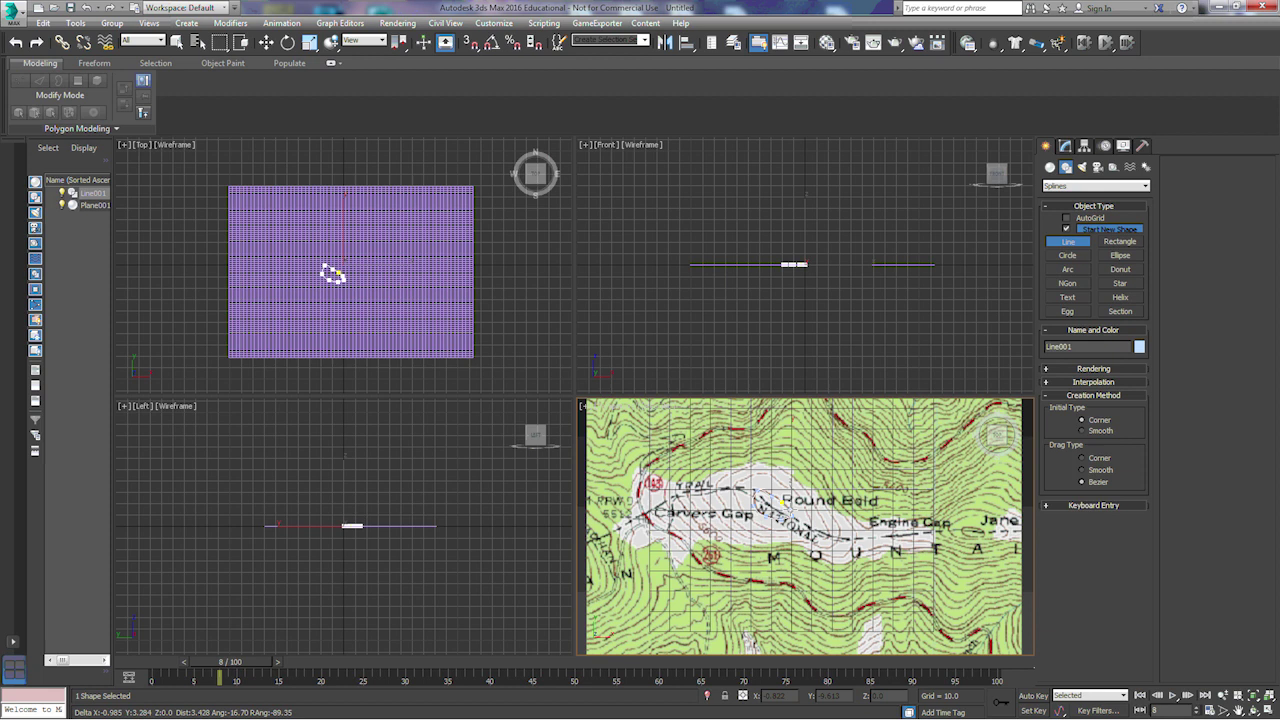
pyautogui.click(334, 272)
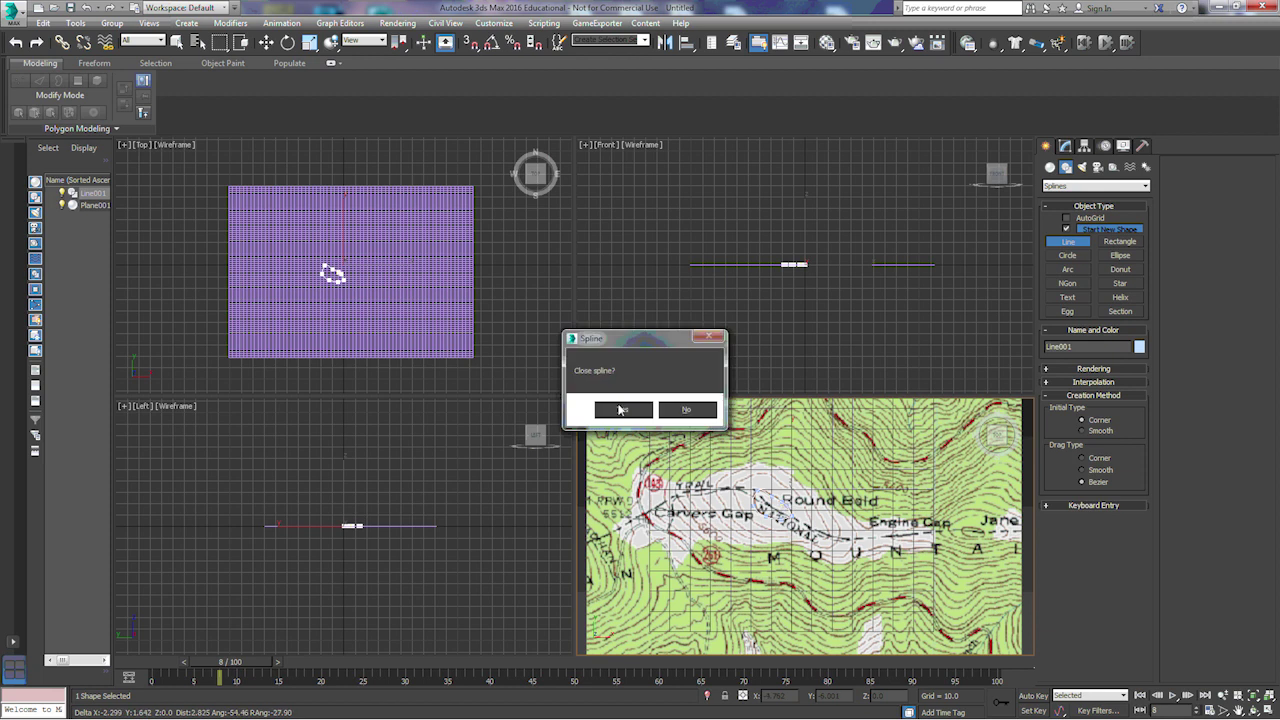
pyautogui.click(621, 410)
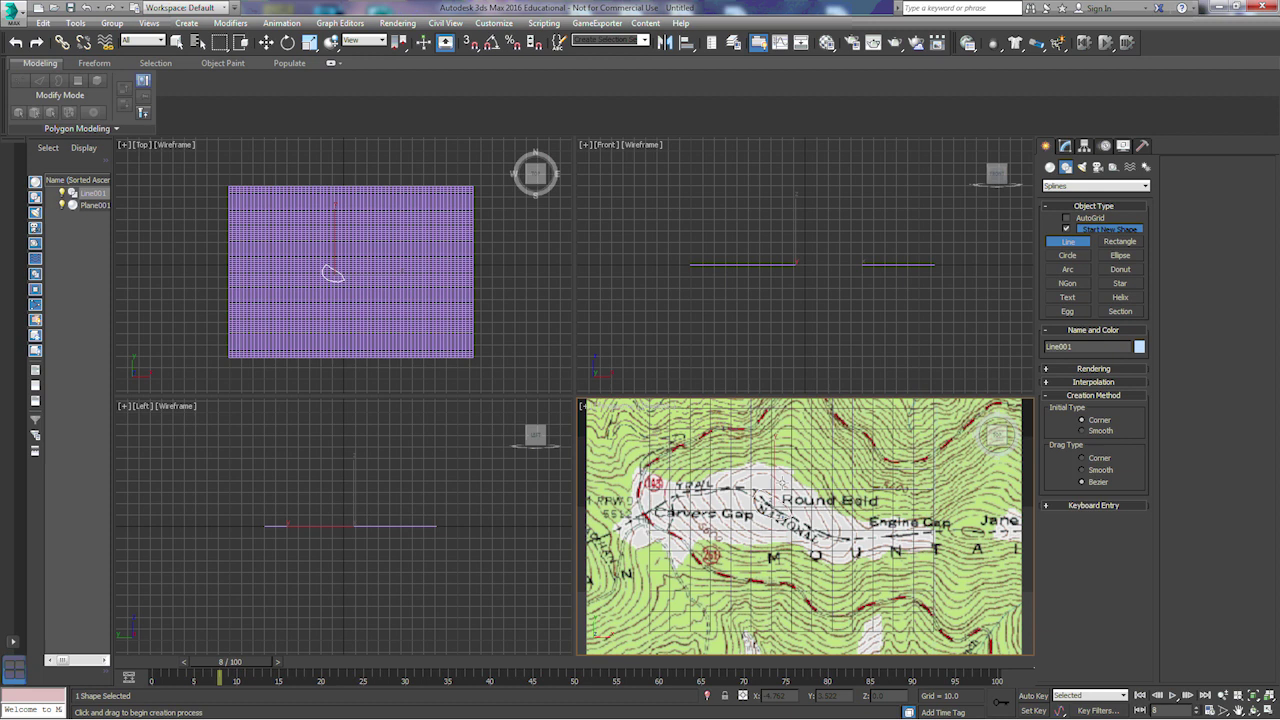
# - Trace the second contour around the innermost Round Bald contour with the Line tool and close the spline
pyautogui.click(337, 260)
pyautogui.click(771, 475)
pyautogui.click(752, 478)
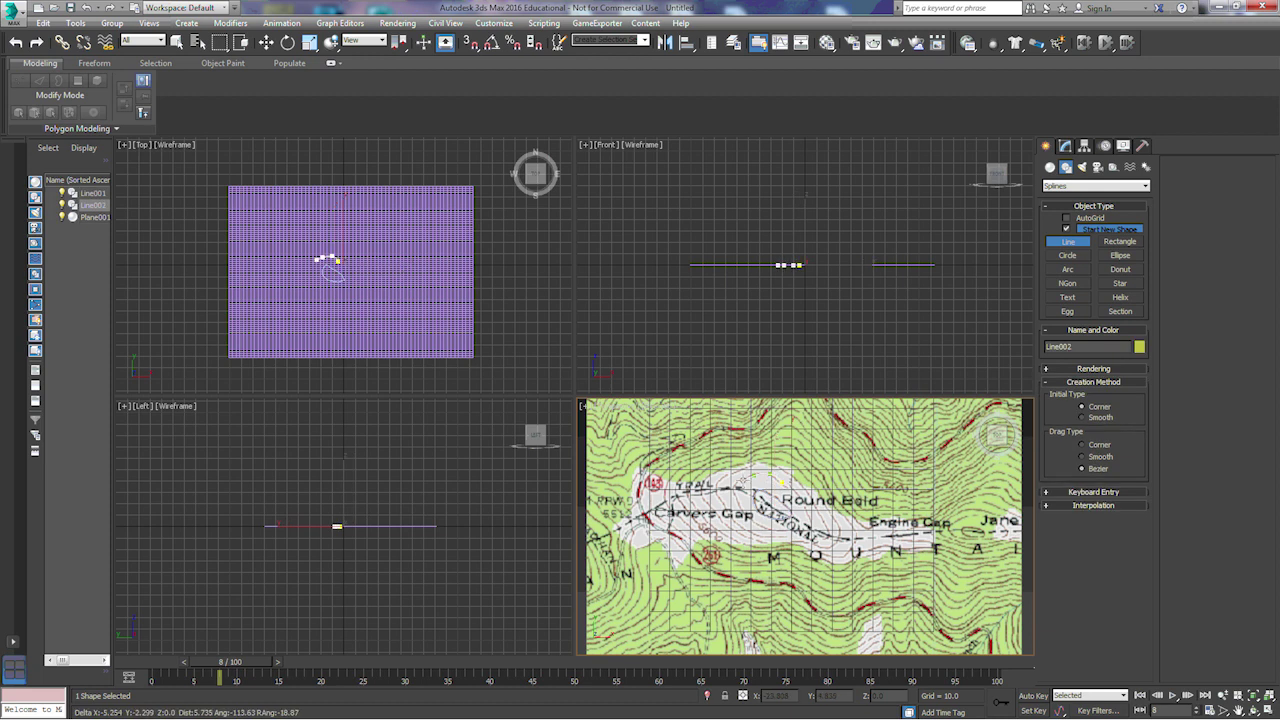
pyautogui.click(733, 485)
pyautogui.click(732, 502)
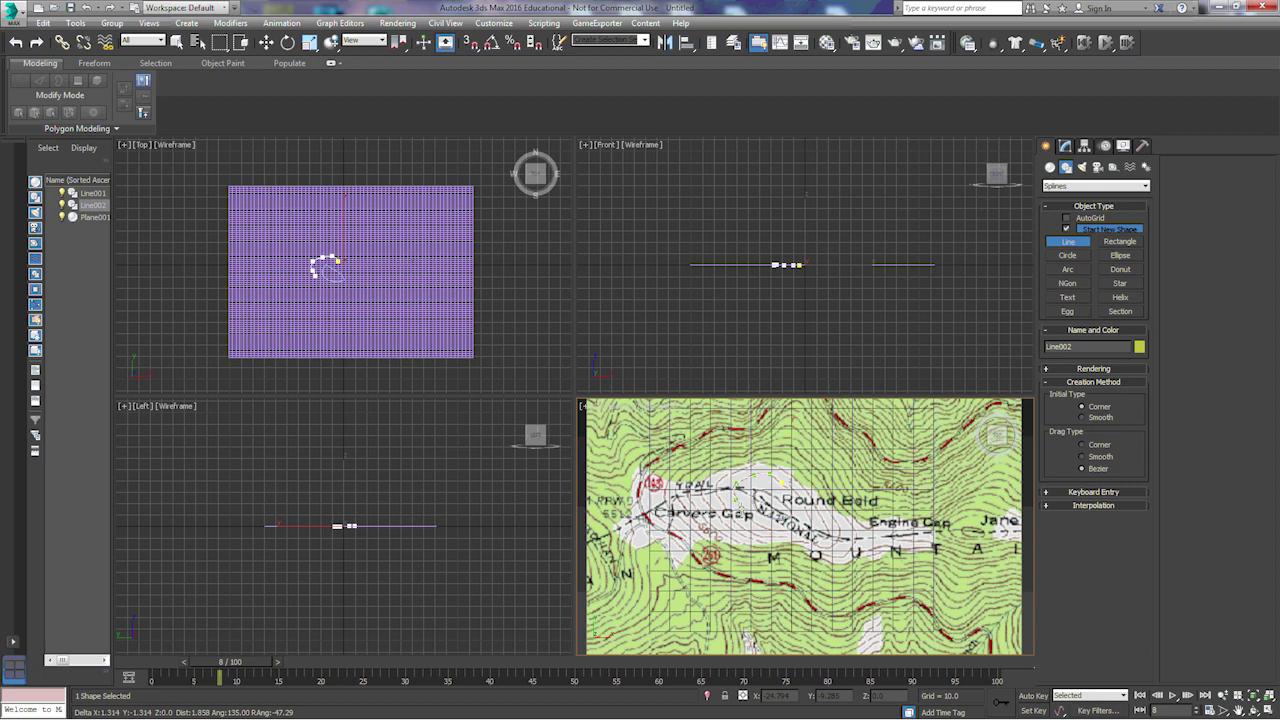
pyautogui.click(320, 281)
pyautogui.click(328, 287)
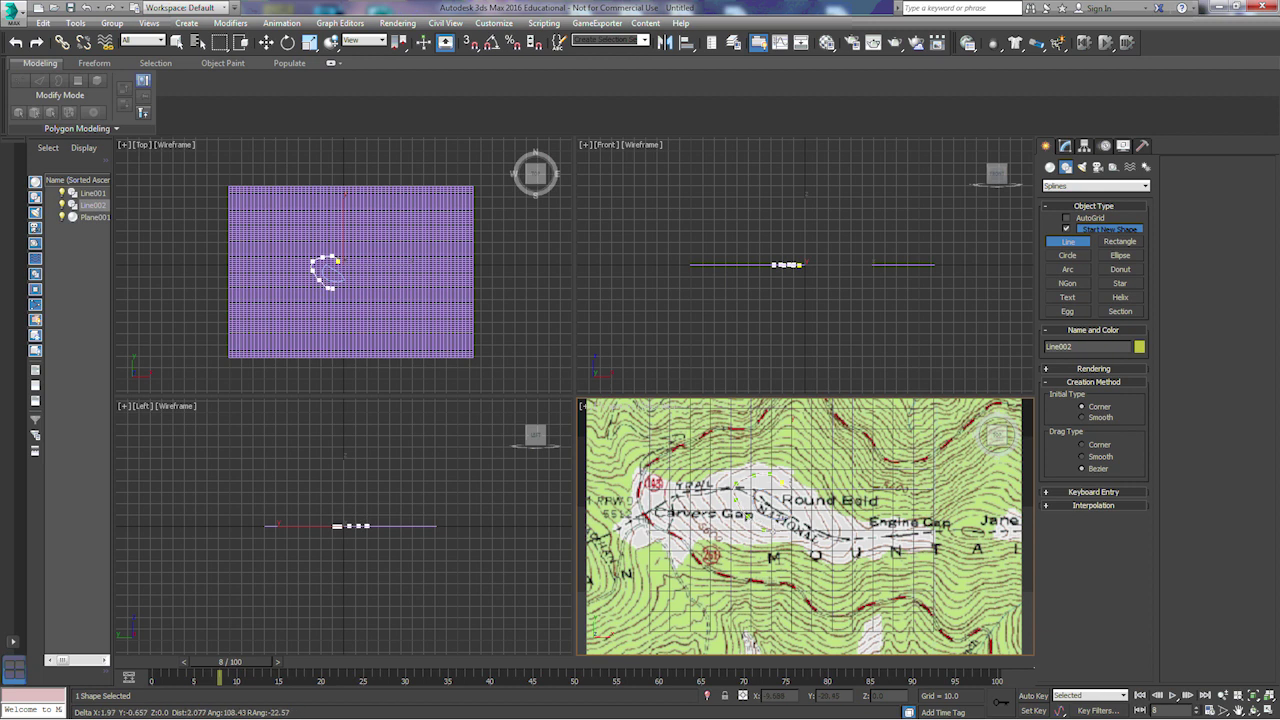
pyautogui.click(786, 530)
pyautogui.click(804, 532)
pyautogui.click(356, 285)
pyautogui.click(351, 277)
pyautogui.click(799, 494)
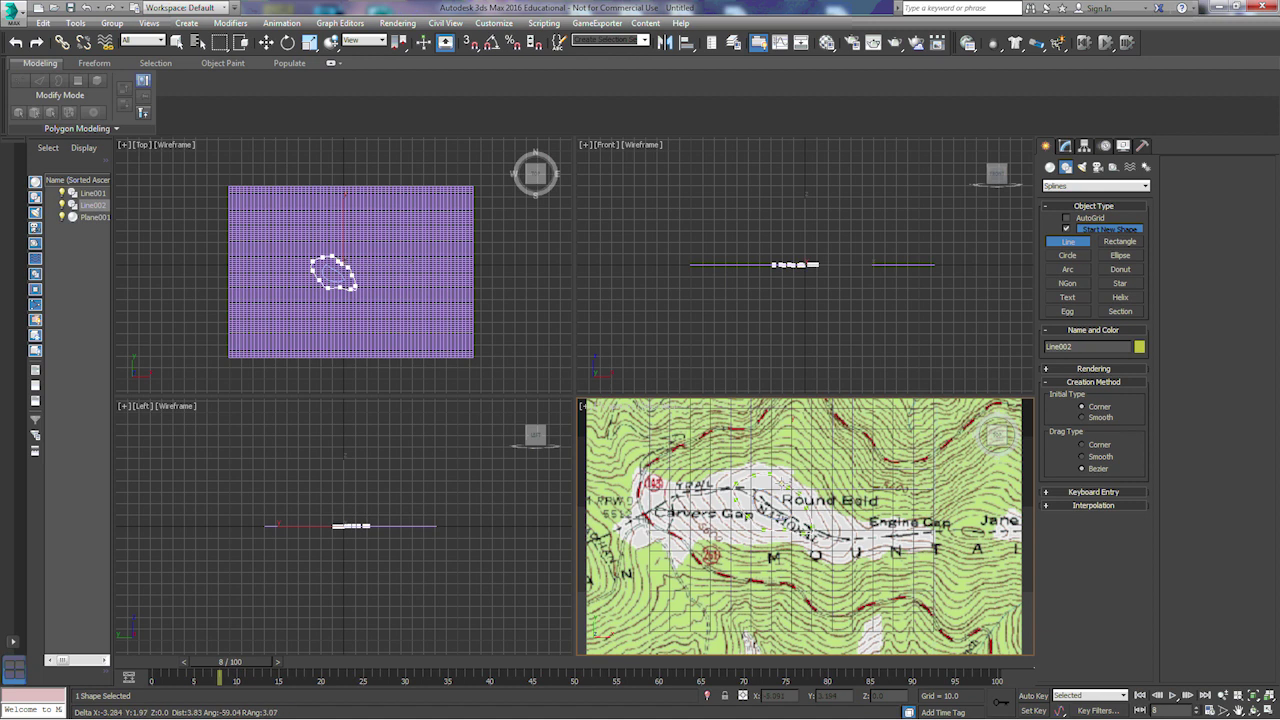
pyautogui.click(783, 487)
pyautogui.click(623, 409)
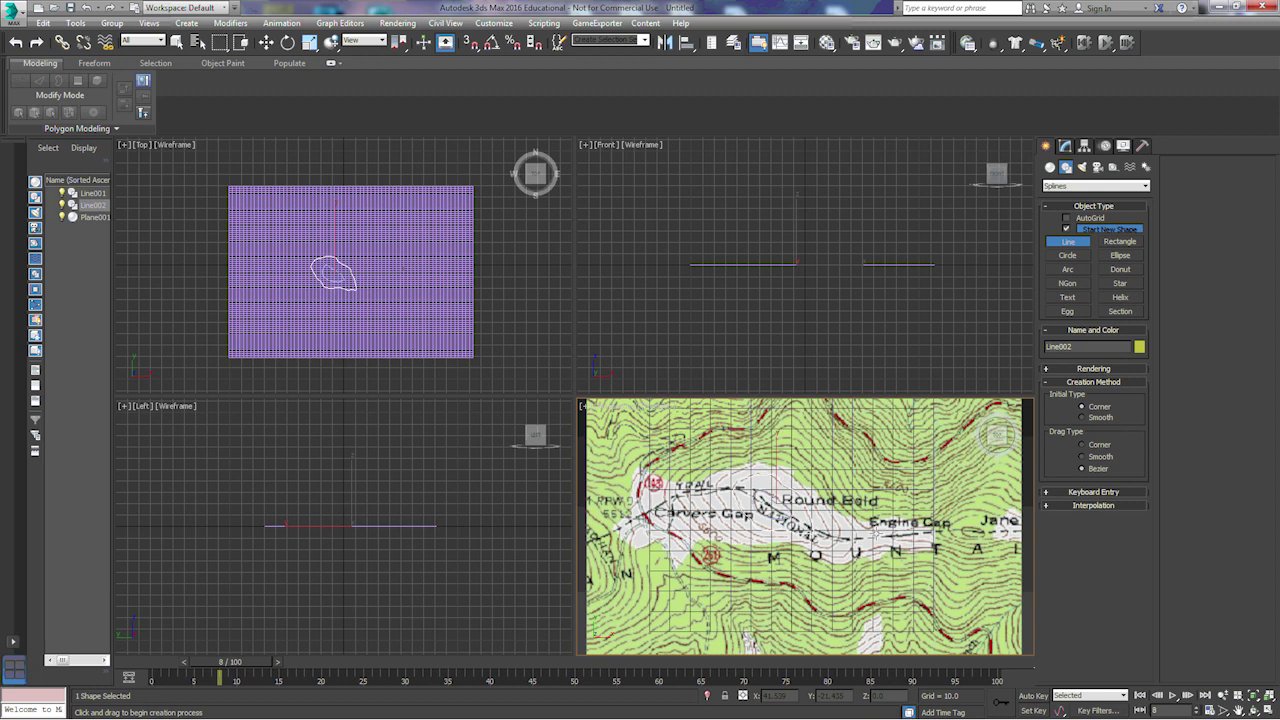
# - Trace the third contour around the first two with the Line tool and close it as a spline
pyautogui.click(758, 464)
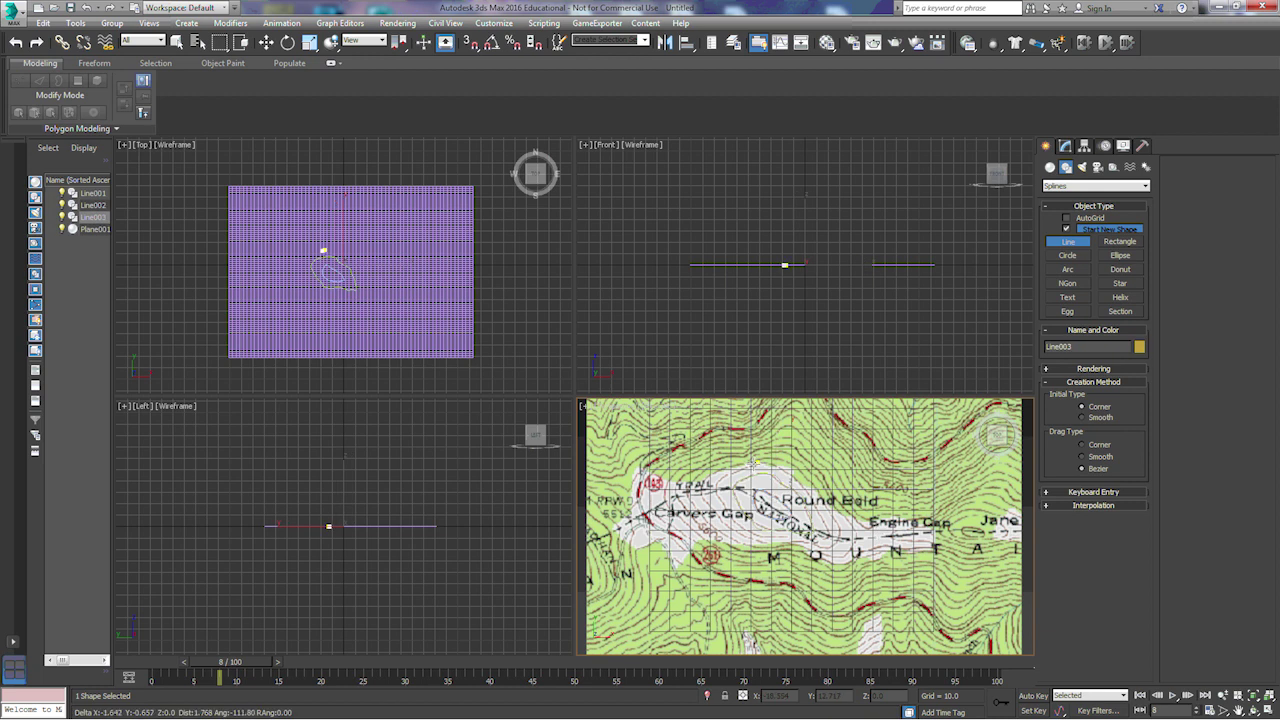
pyautogui.click(742, 468)
pyautogui.click(724, 475)
pyautogui.click(718, 490)
pyautogui.click(723, 502)
pyautogui.click(729, 513)
pyautogui.click(735, 521)
pyautogui.click(741, 524)
pyautogui.click(748, 528)
pyautogui.click(762, 531)
pyautogui.click(774, 532)
pyautogui.click(786, 534)
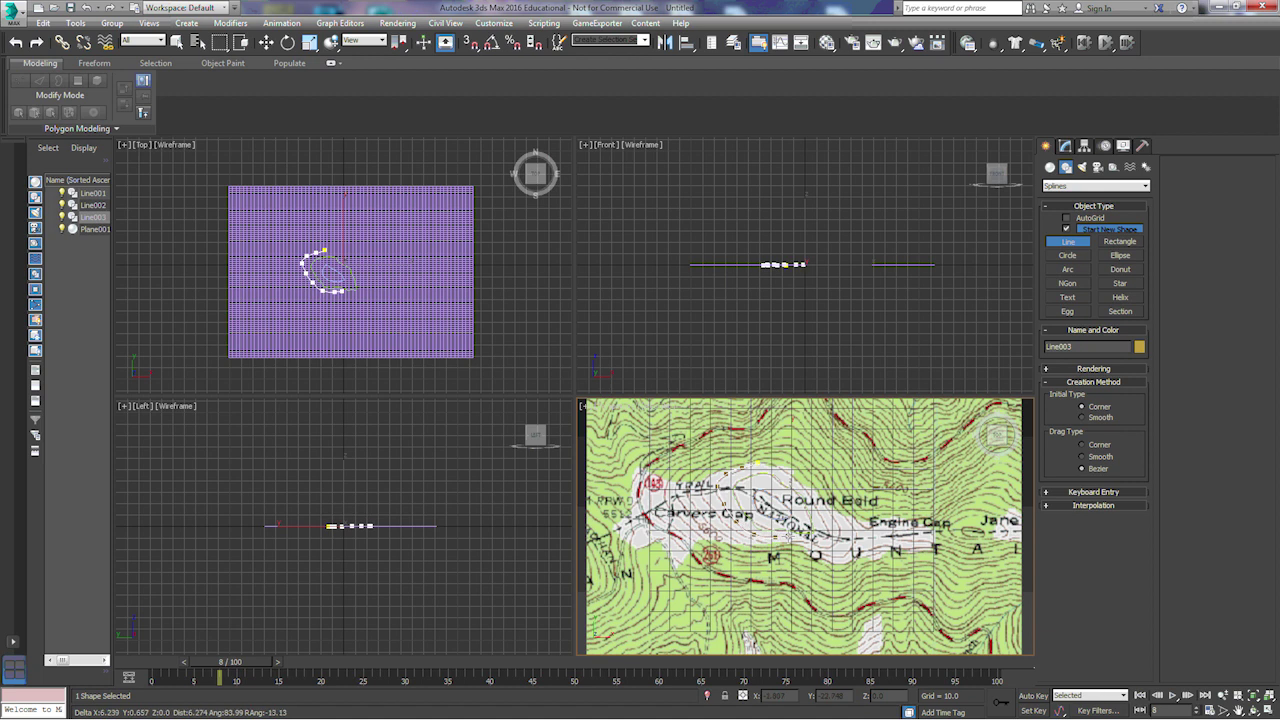
pyautogui.click(800, 538)
pyautogui.click(813, 540)
pyautogui.click(827, 540)
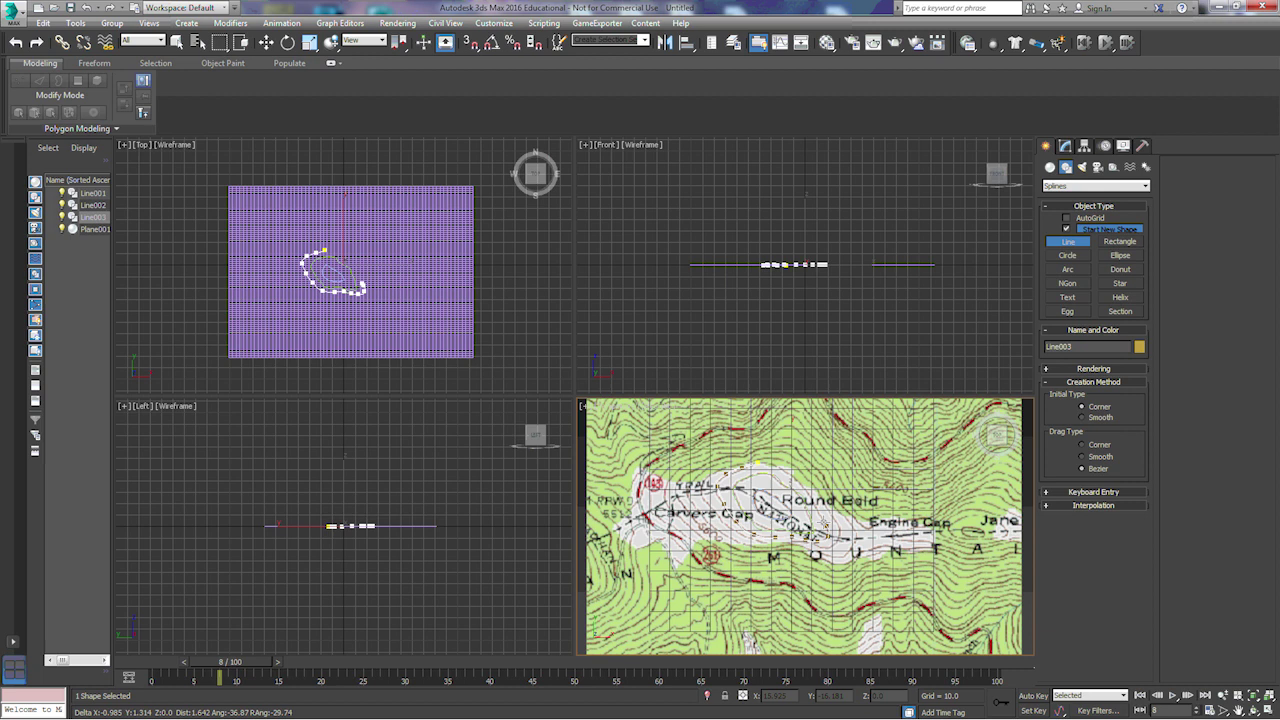
pyautogui.click(819, 509)
pyautogui.click(812, 494)
pyautogui.click(802, 482)
pyautogui.click(757, 464)
pyautogui.click(624, 409)
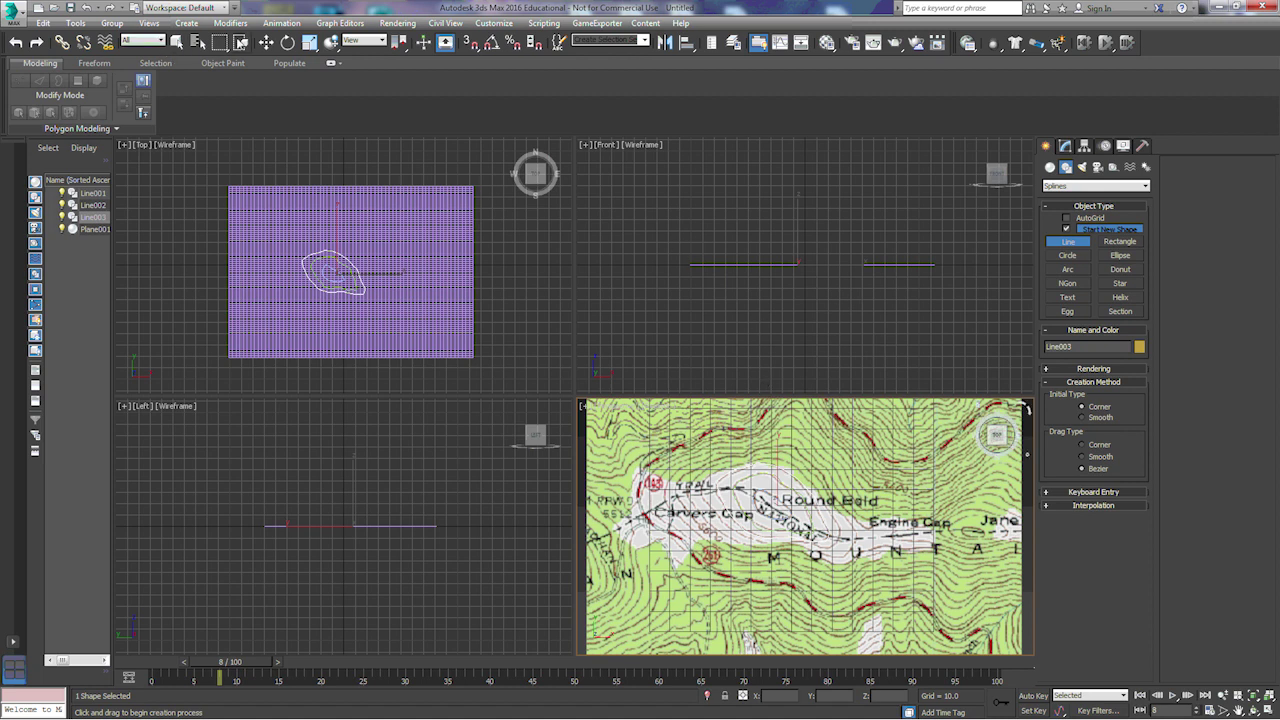
# - Move the map plane straight down below the contour splines, to a Z of about -9.3
pyautogui.click(178, 42)
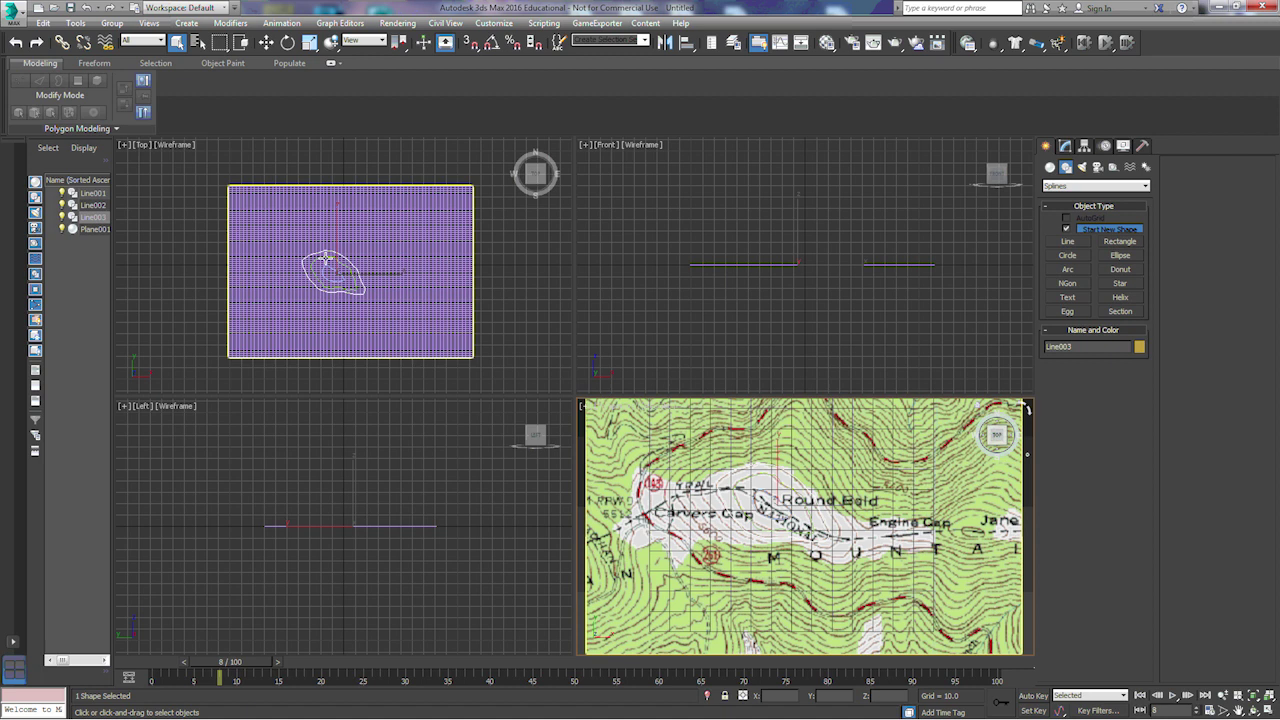
pyautogui.click(328, 257)
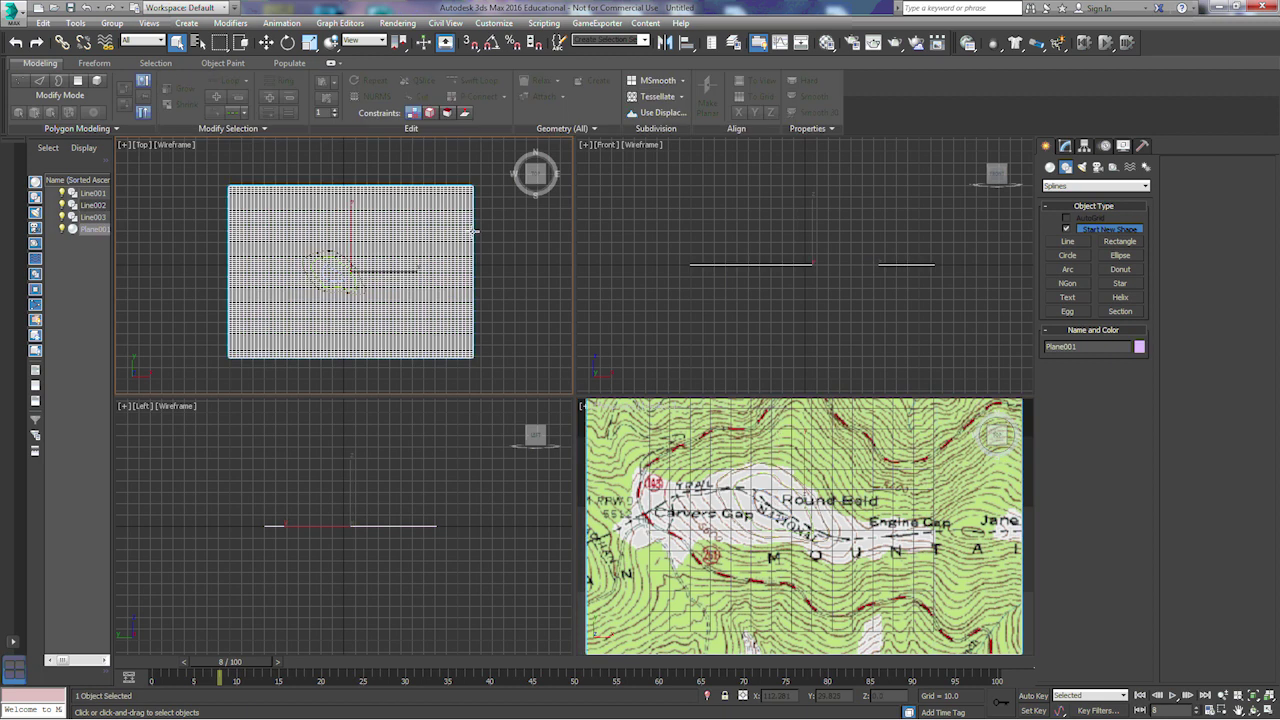
pyautogui.click(265, 45)
pyautogui.rightClick(778, 201)
pyautogui.moveTo(813, 215); pyautogui.dragTo(813, 227)
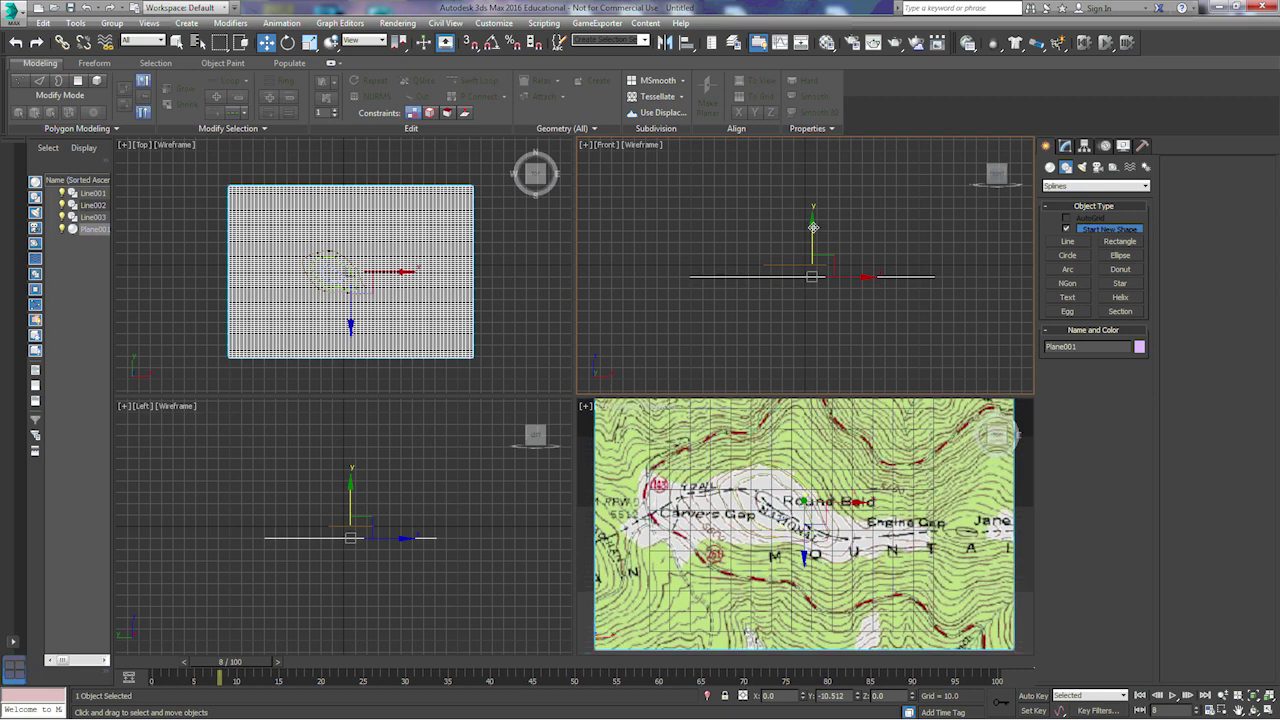
# - Raise the innermost contour to a Z of about 7.6 and the middle contour to about 3.5
pyautogui.click(777, 265)
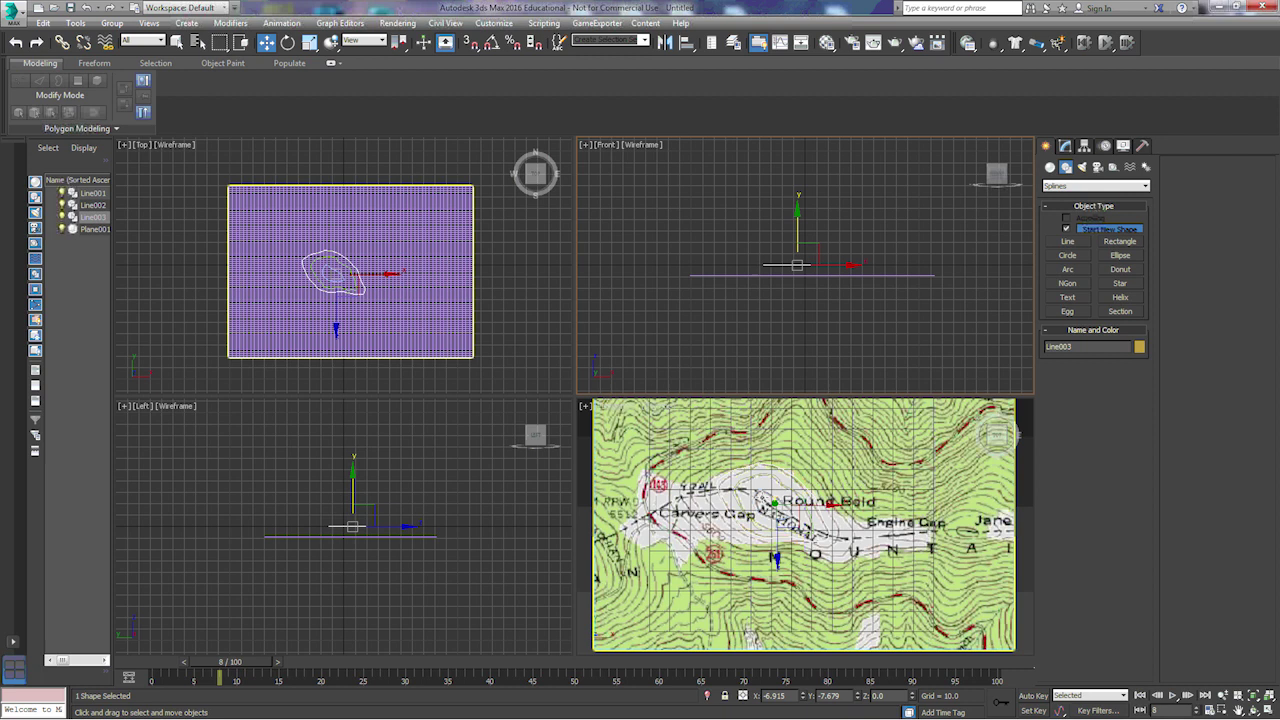
pyautogui.click(766, 494)
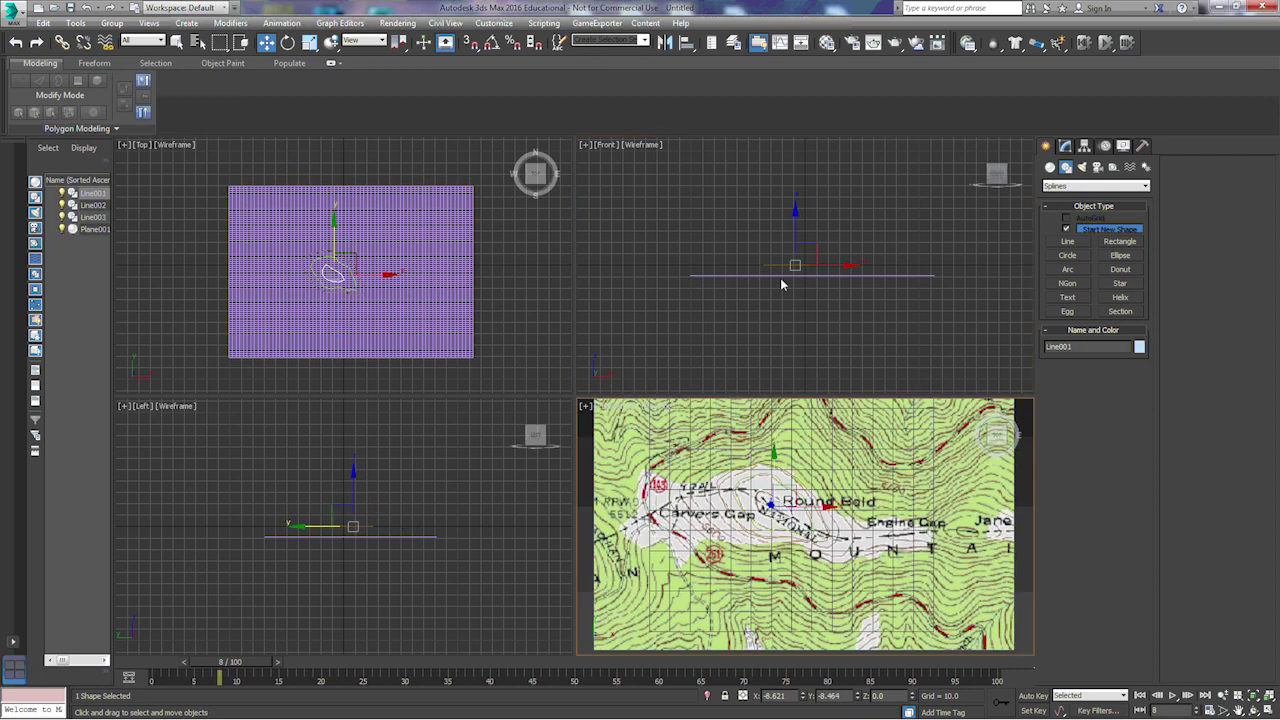
pyautogui.moveTo(795, 221); pyautogui.dragTo(796, 211)
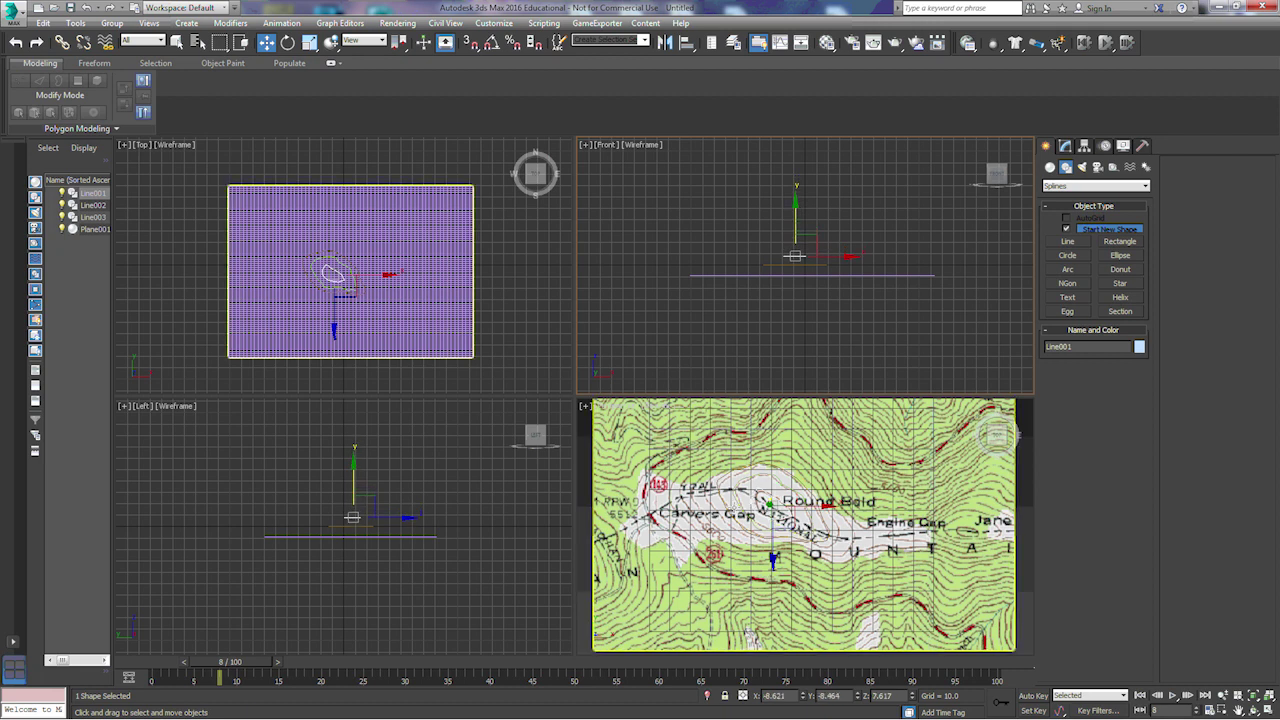
pyautogui.click(740, 507)
pyautogui.click(740, 506)
pyautogui.moveTo(797, 224); pyautogui.dragTo(797, 214)
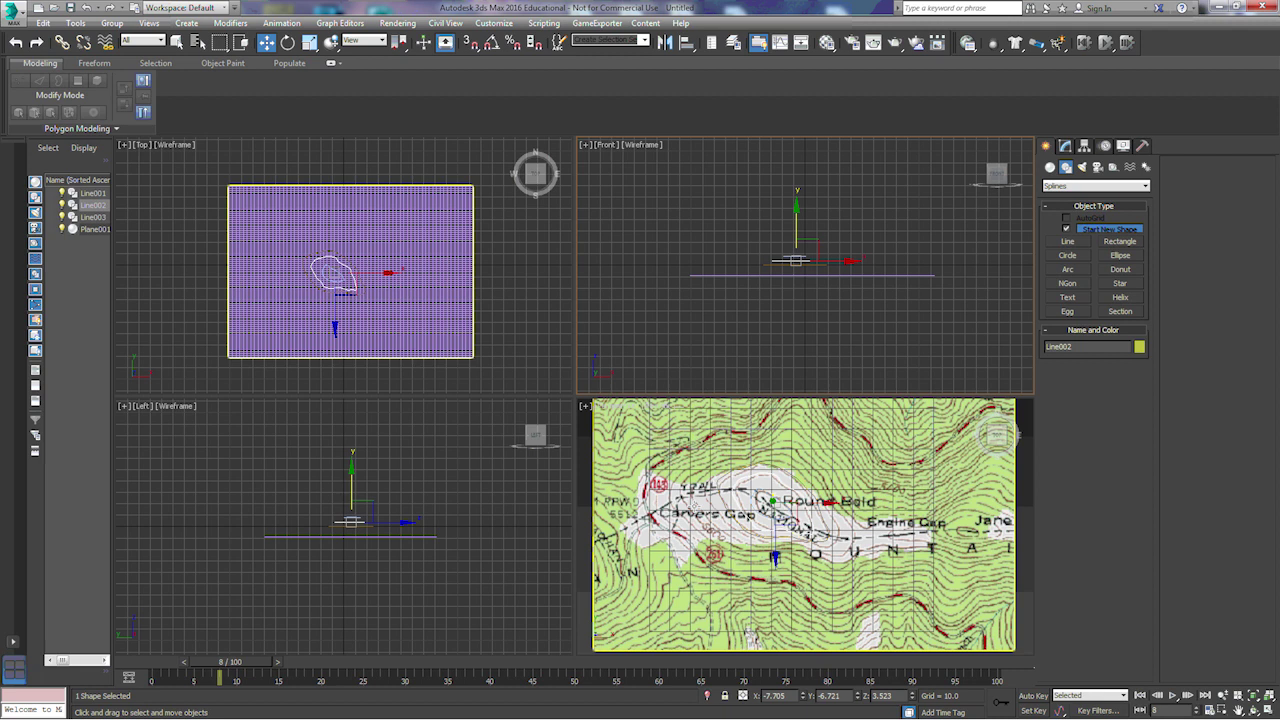
# - Raise the innermost contour to a Z of about 10 and adjust the middle contour for even spacing between the three levels
pyautogui.click(784, 241)
pyautogui.click(790, 257)
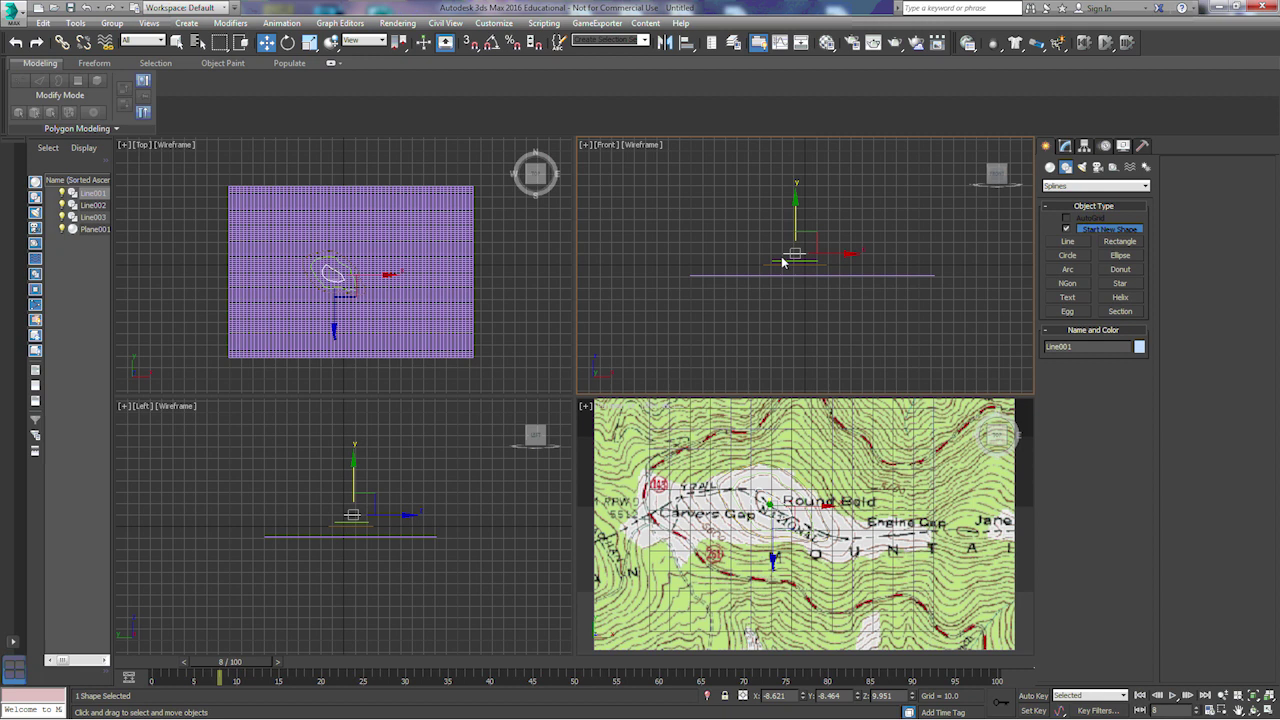
pyautogui.click(786, 259)
pyautogui.moveTo(797, 228); pyautogui.dragTo(797, 227)
pyautogui.click(737, 262)
pyautogui.scroll(2, 737, 222)
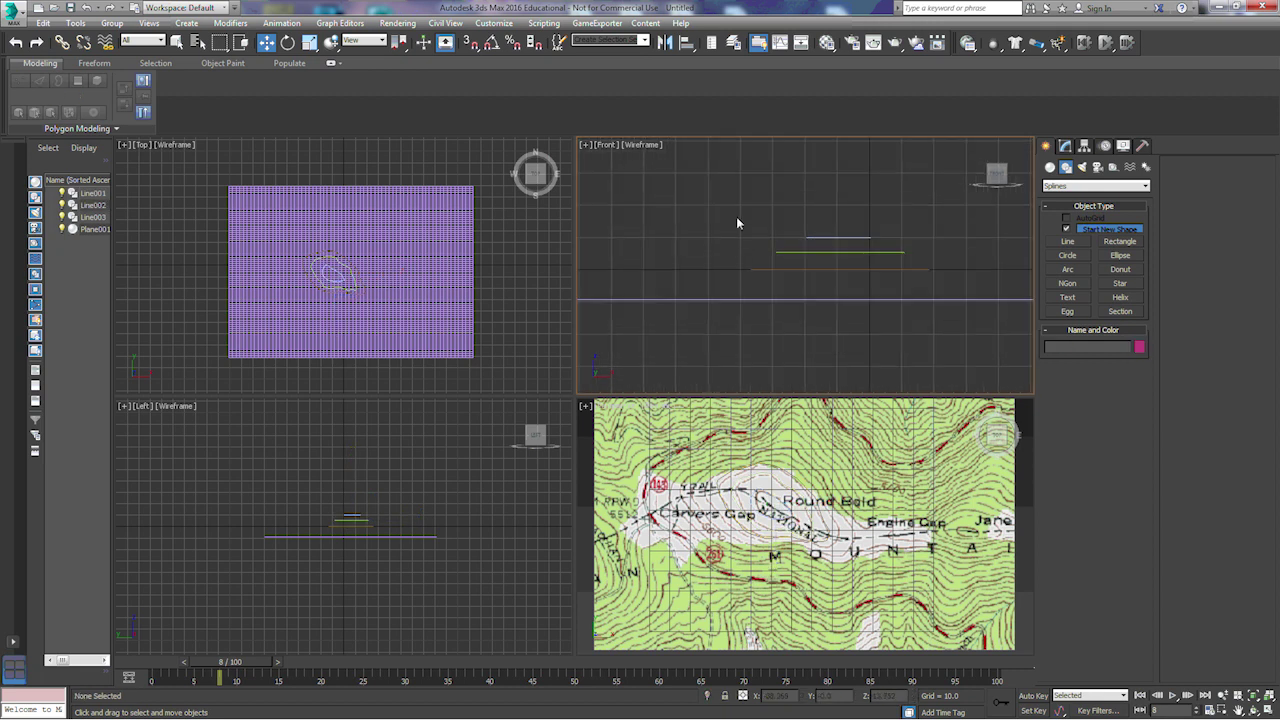
# - Create a Terrain compound object from the outermost contour spline
pyautogui.click(755, 269)
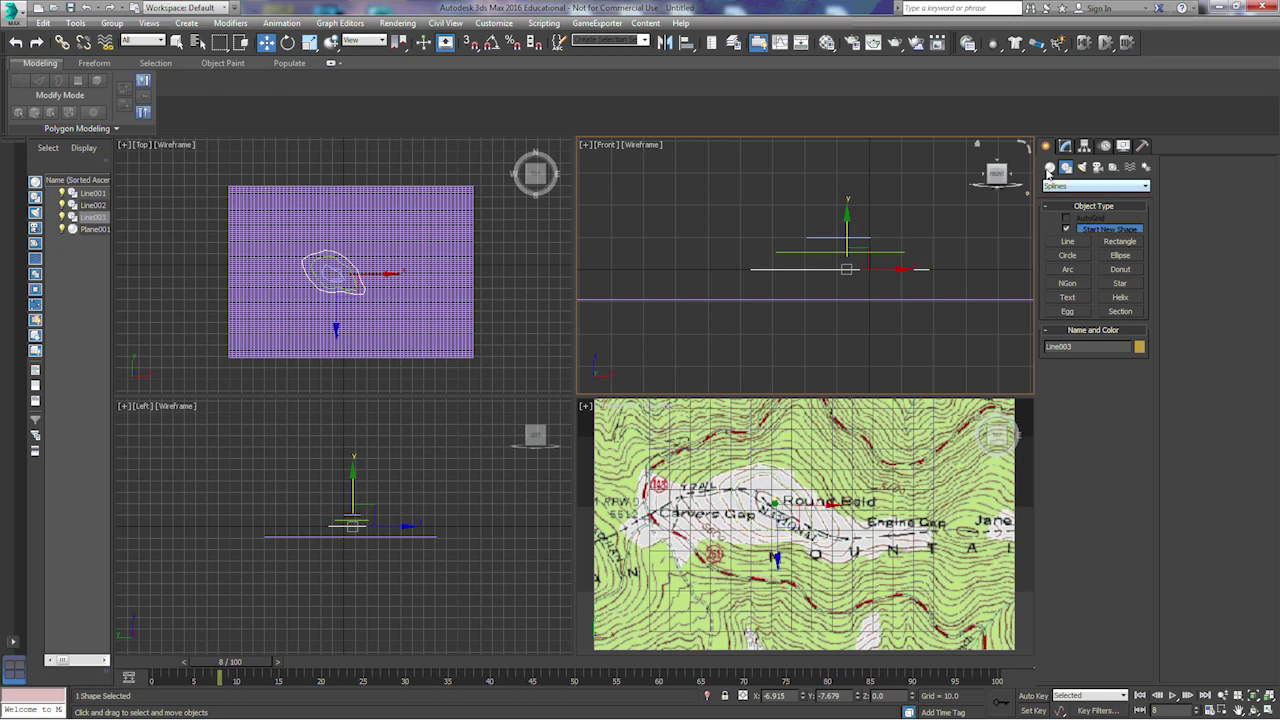
pyautogui.click(1050, 167)
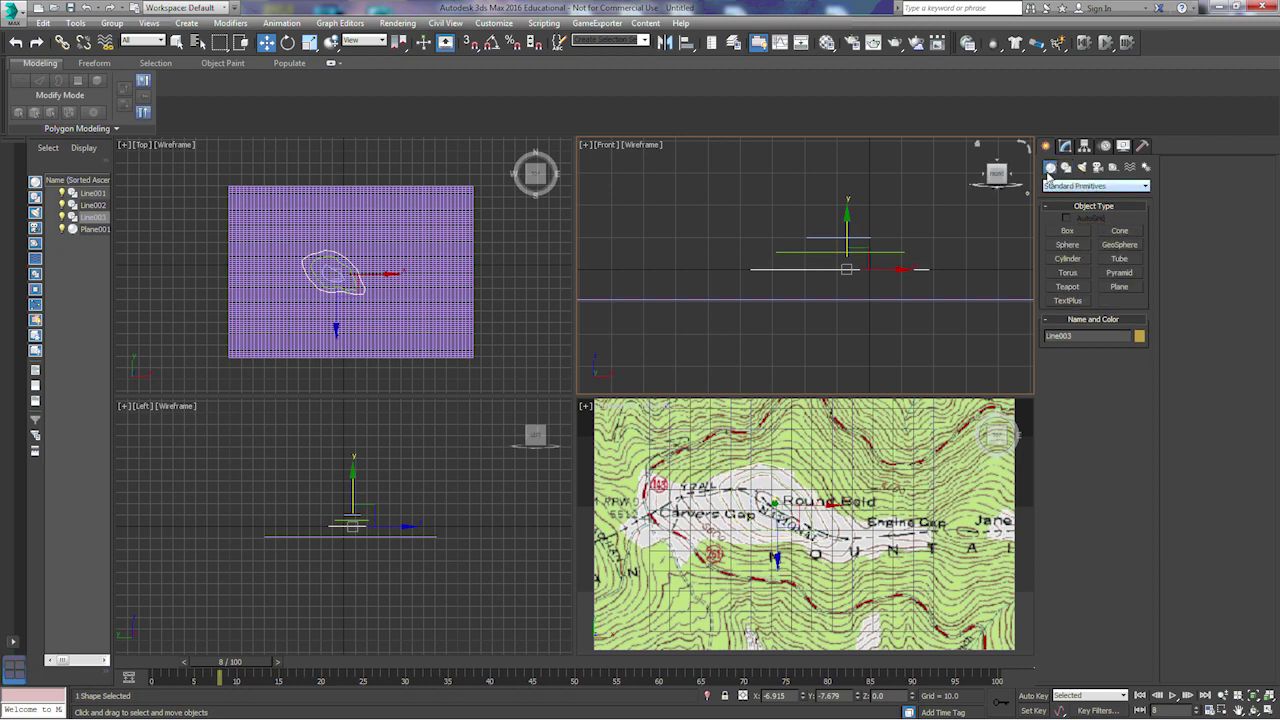
pyautogui.click(1060, 186)
pyautogui.click(1093, 218)
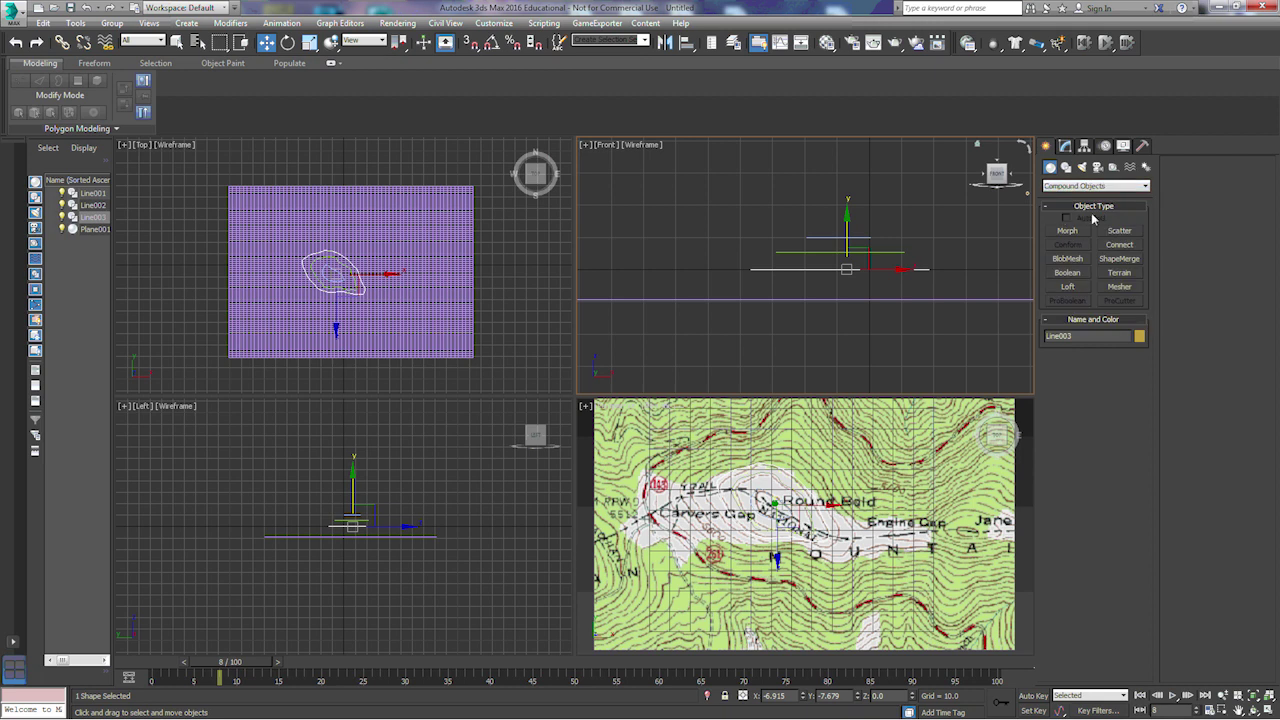
pyautogui.click(1115, 273)
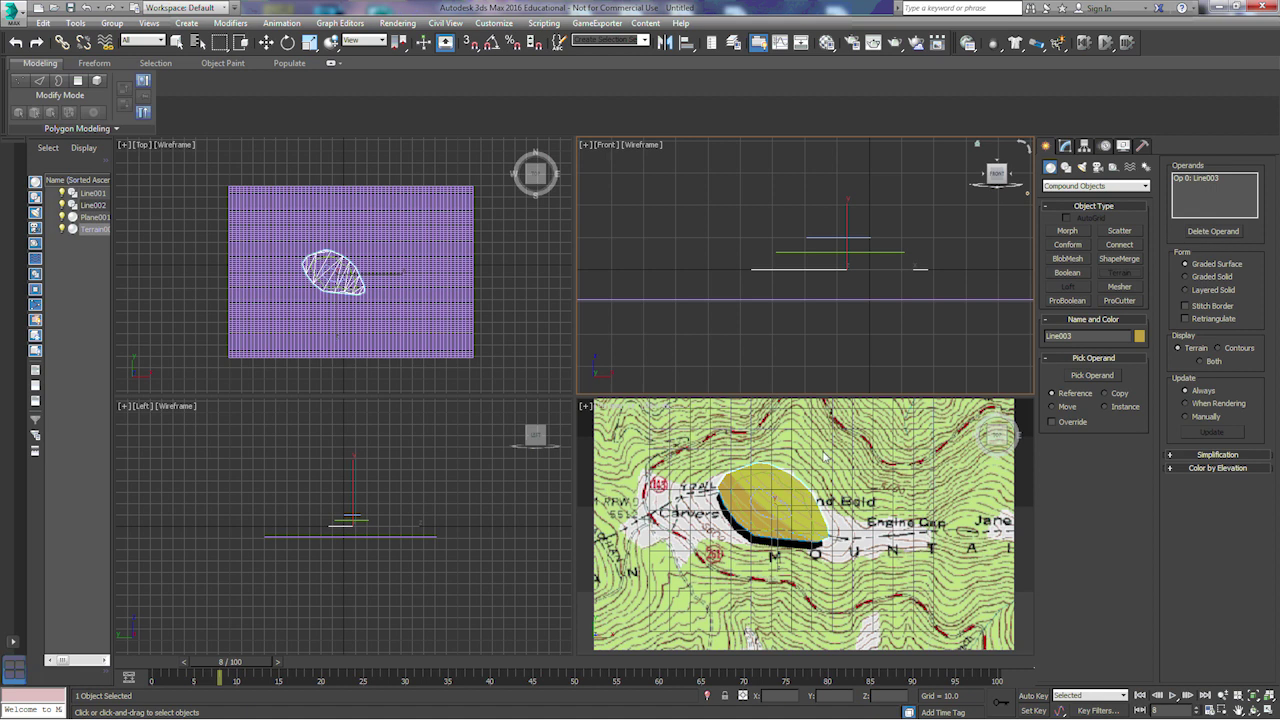
# - Add the middle and innermost contour splines to the terrain as operands by reference
pyautogui.click(1087, 377)
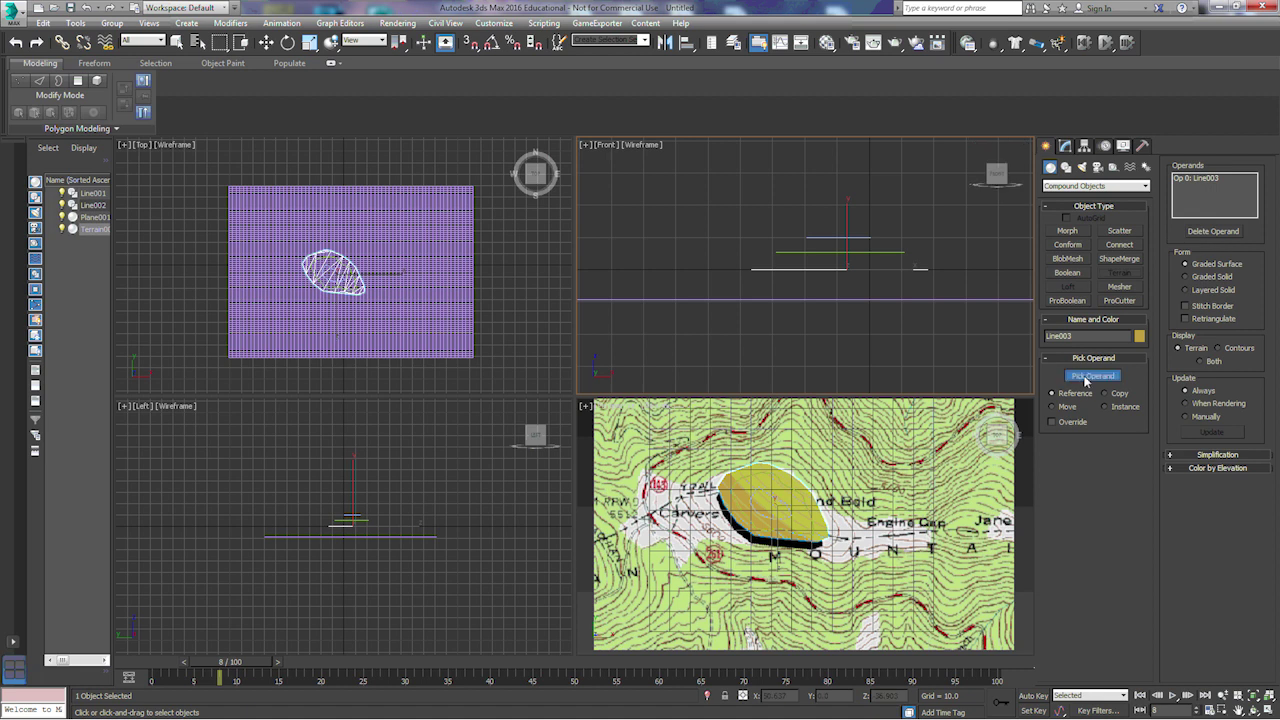
pyautogui.click(802, 252)
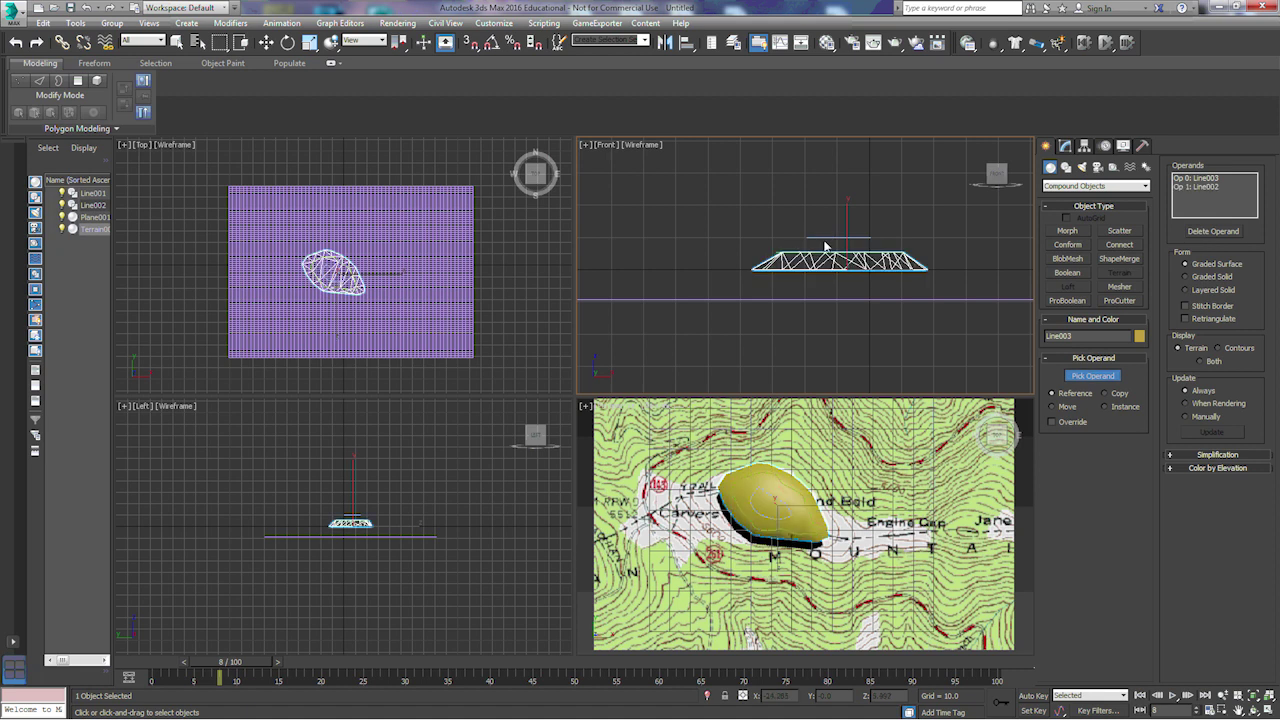
pyautogui.click(826, 236)
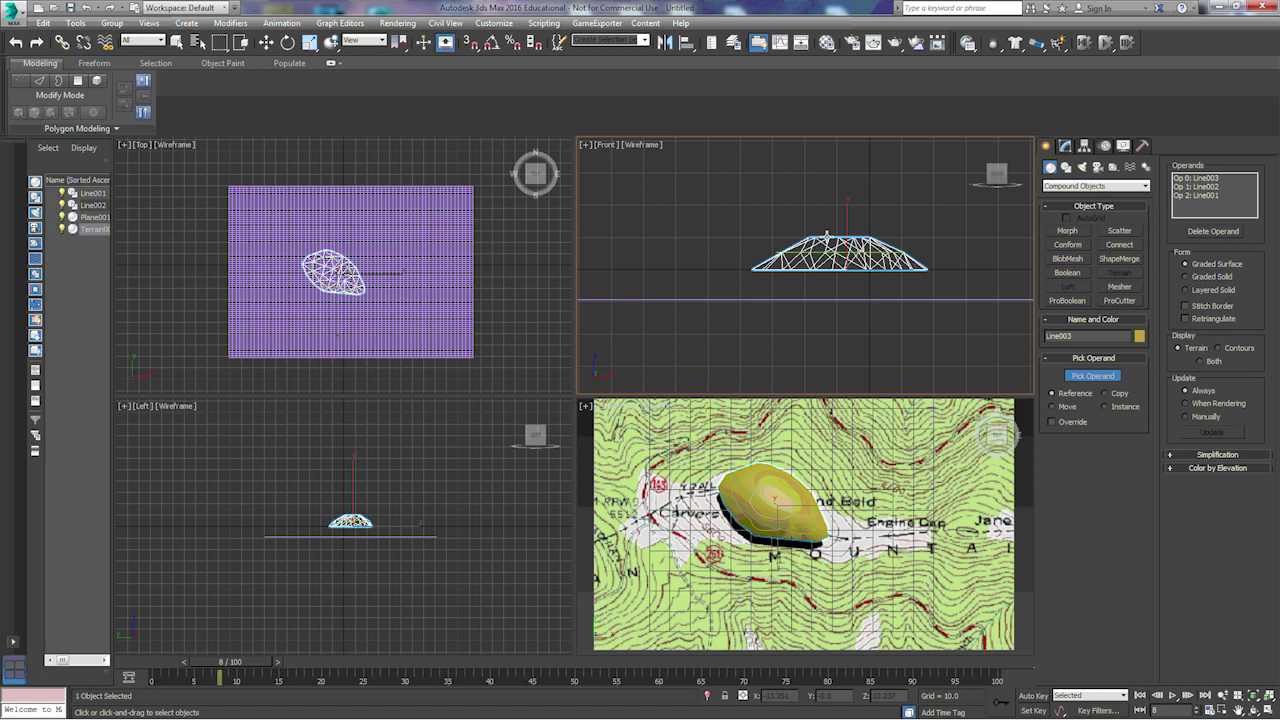
pyautogui.click(1078, 379)
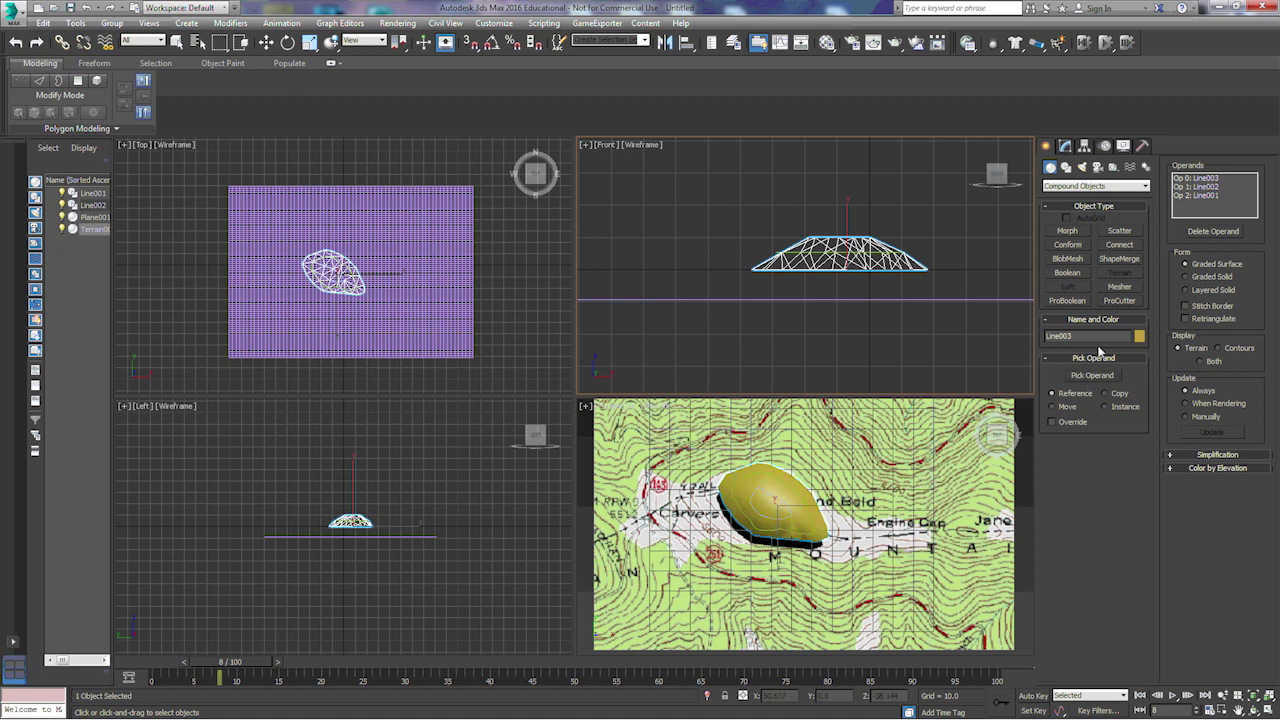
pyautogui.moveTo(996, 438)
pyautogui.mouseDown()
pyautogui.moveTo(998, 421)
pyautogui.moveTo(996, 441)
pyautogui.mouseUp()
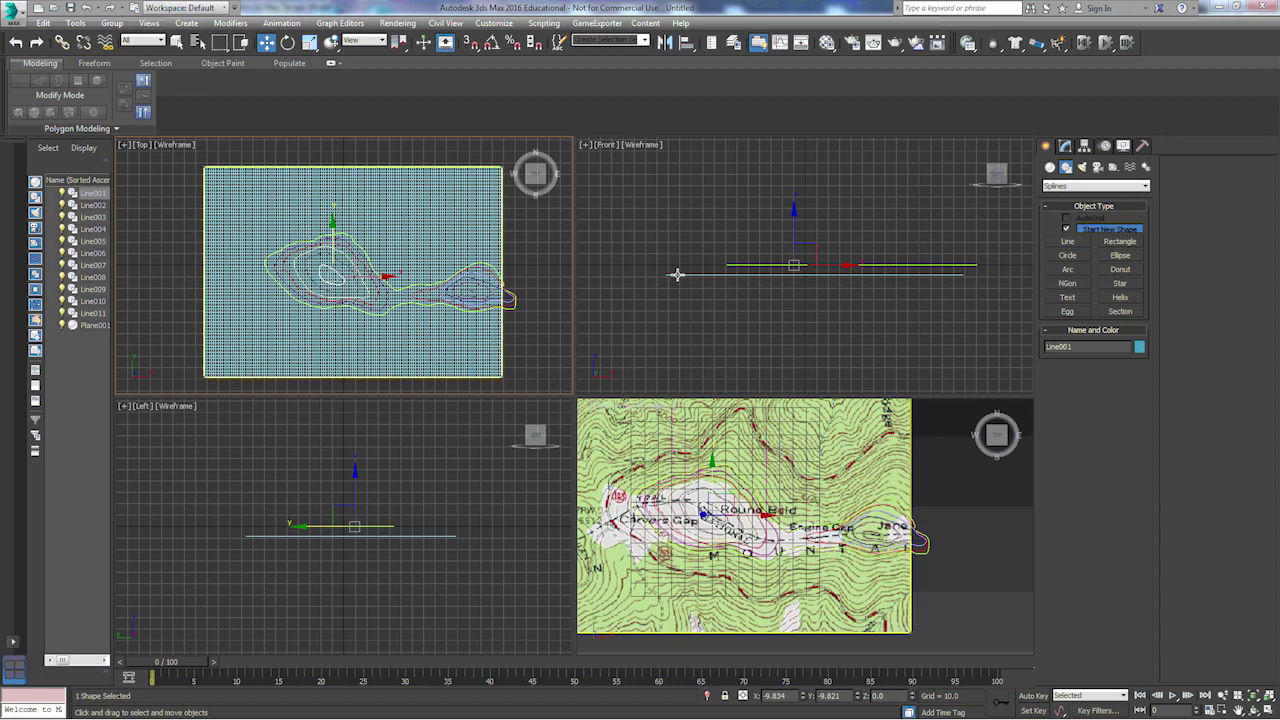
# - Select the innermost contours of both hills, Line001 and Line007, and raise them together high above the other splines
pyautogui.keyDown('ctrl'); pyautogui.click(469, 291); pyautogui.keyUp('ctrl')
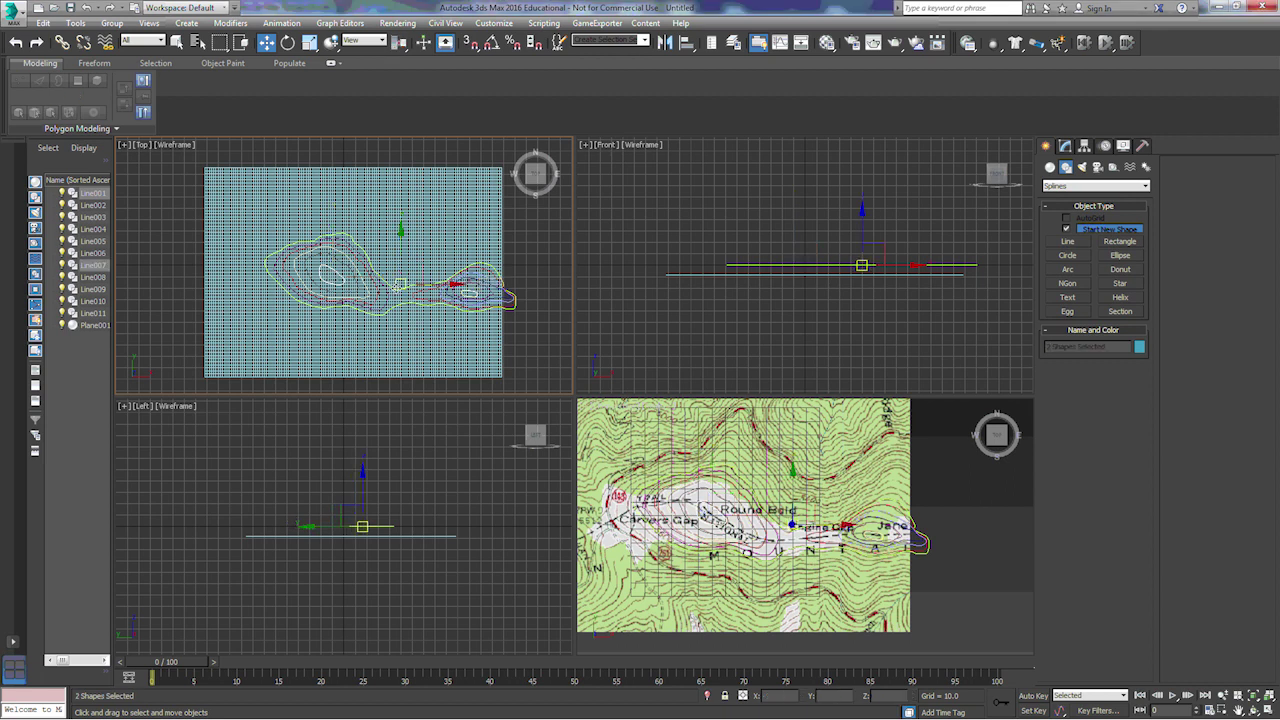
pyautogui.rightClick(814, 222)
pyautogui.moveTo(862, 222); pyautogui.dragTo(861, 155)
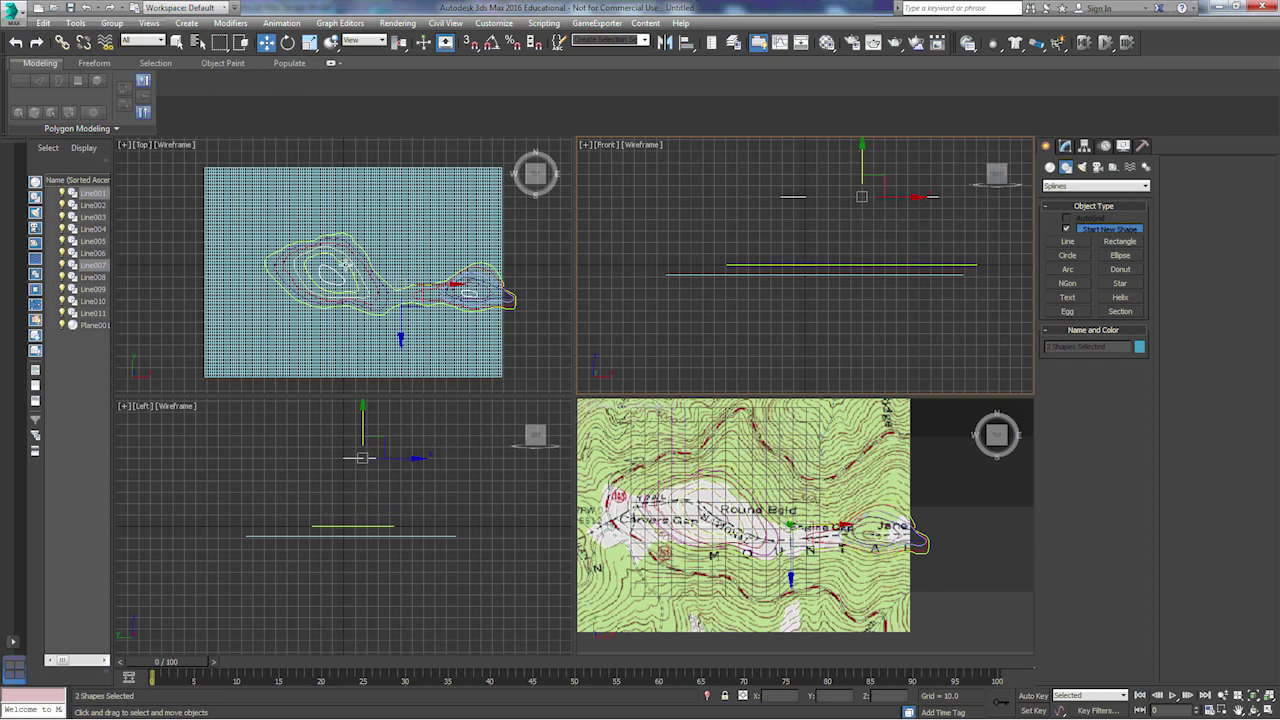
# - Select the second contours of both hills, Line002 and Line008, and raise them about 50 units, just below the summit contours
pyautogui.click(346, 262)
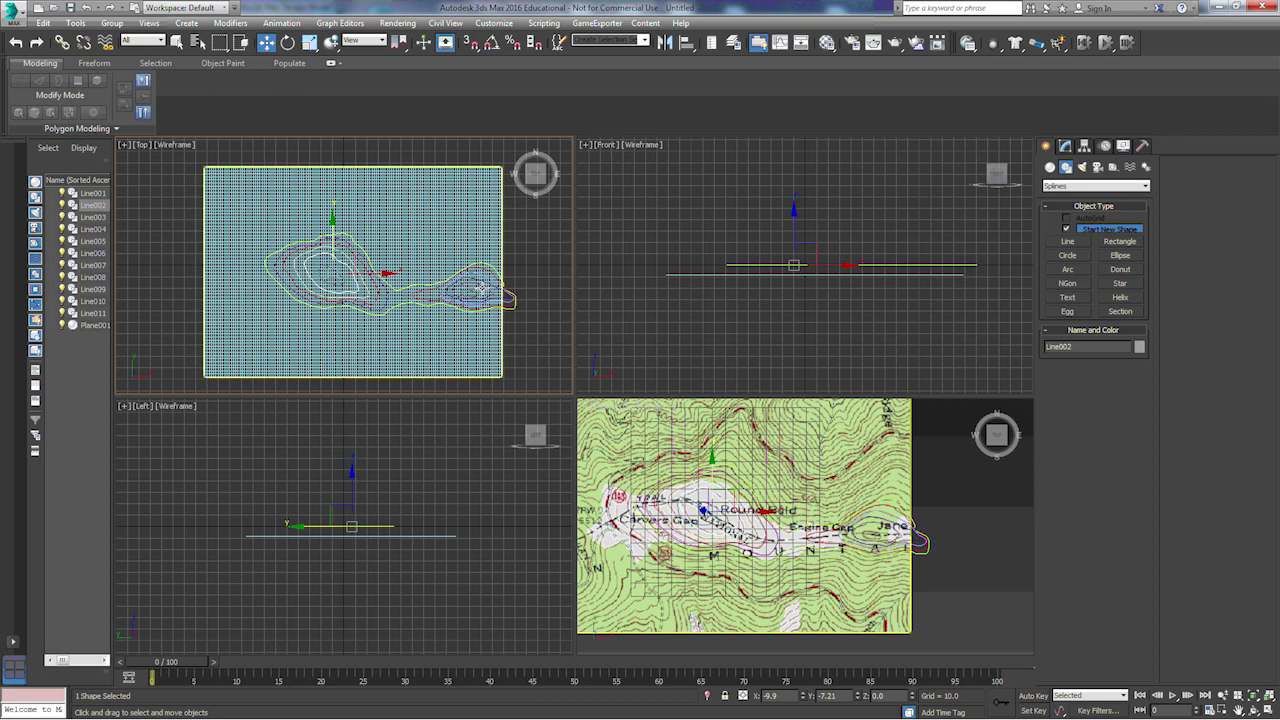
pyautogui.click(485, 285)
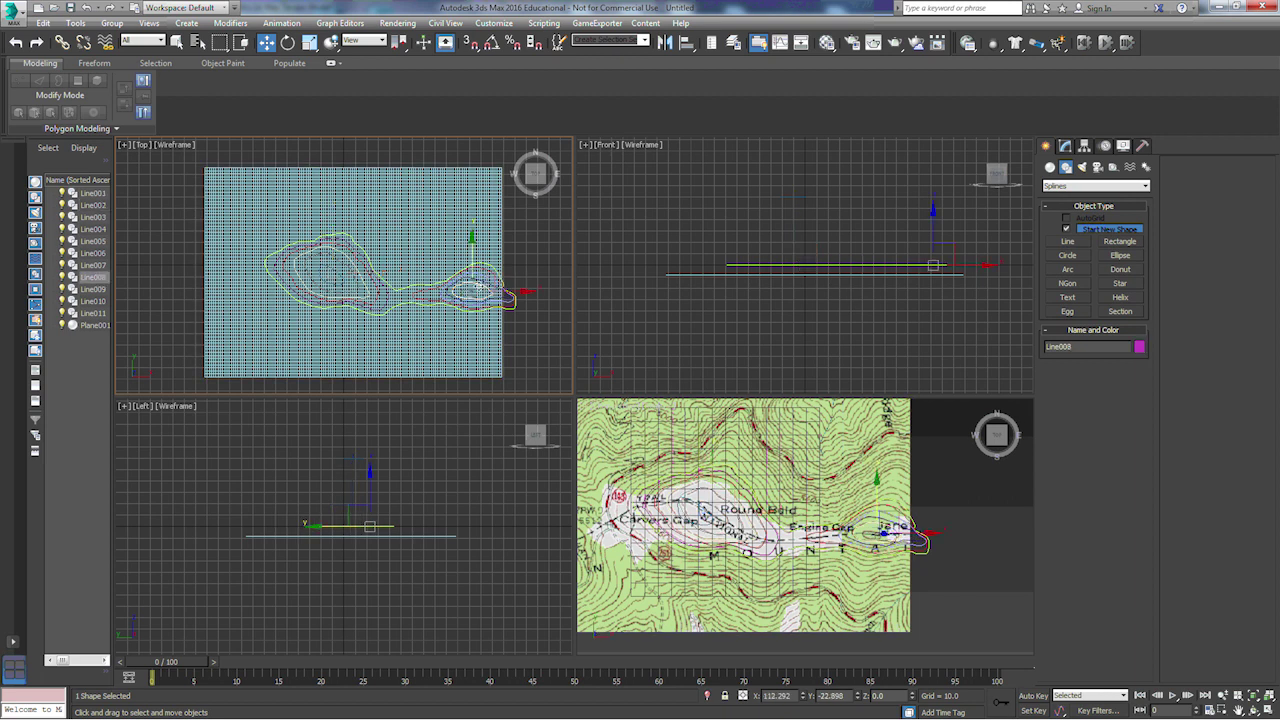
pyautogui.keyDown('ctrl'); pyautogui.click(355, 278); pyautogui.keyUp('ctrl')
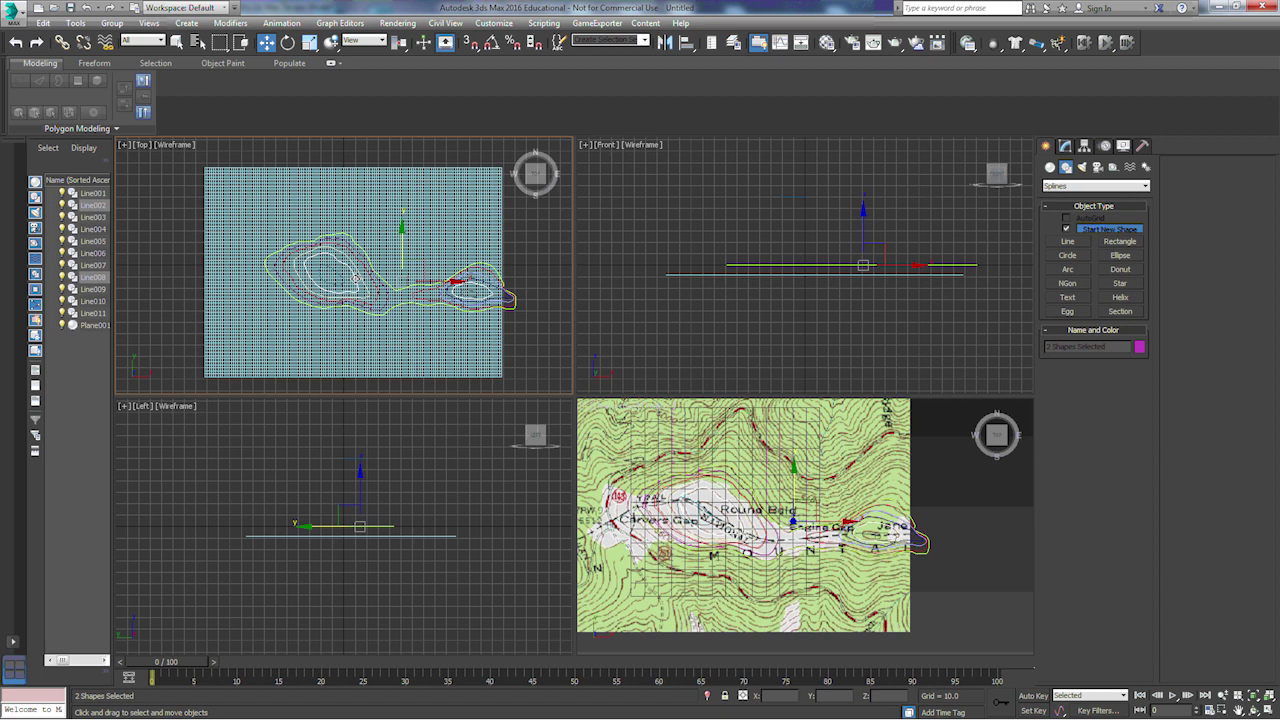
pyautogui.rightClick(836, 227)
pyautogui.moveTo(862, 227); pyautogui.dragTo(863, 169)
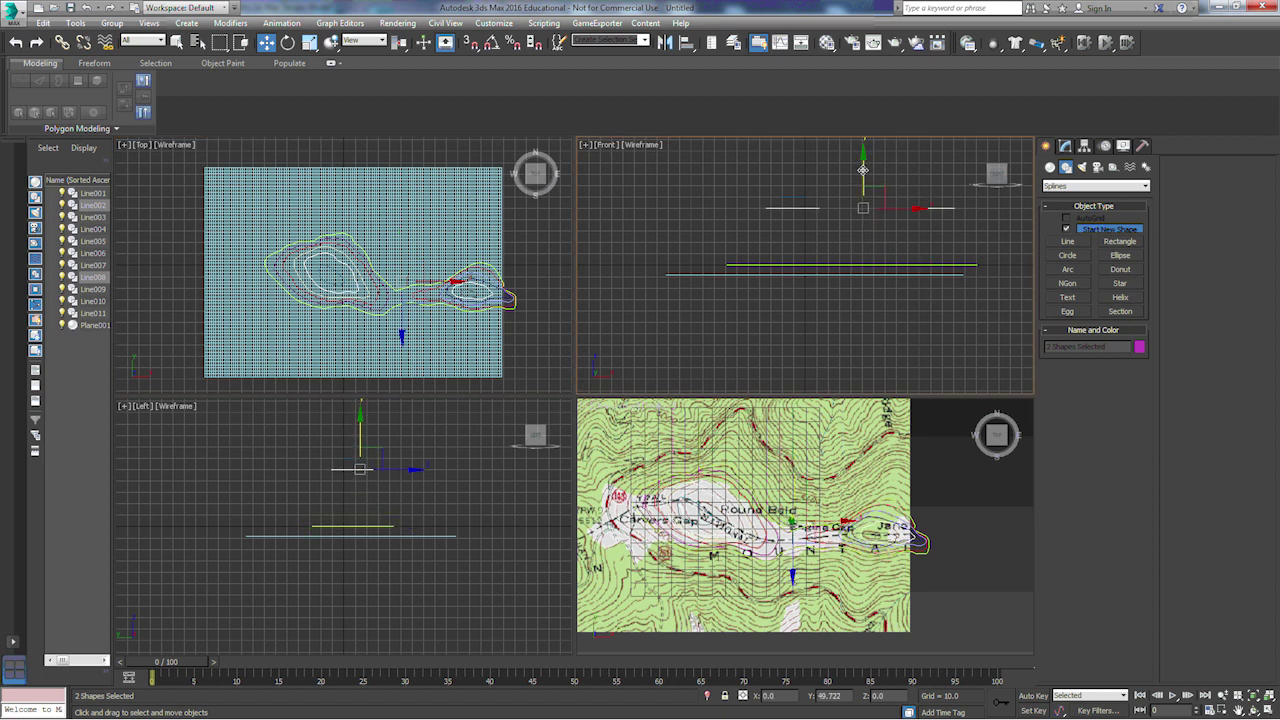
# - Select the third contours of both hills, Line003 and Line010, and raise them to about 33 units, below the second contours
pyautogui.scroll(5, 405, 298)
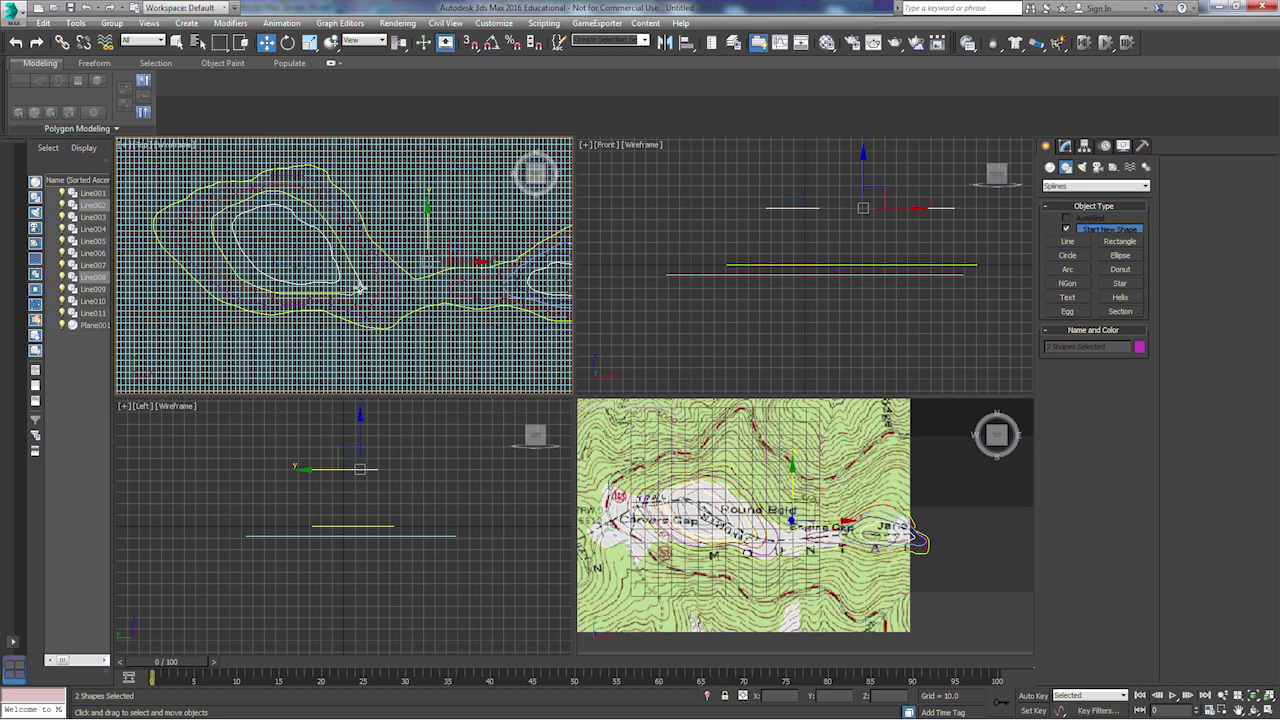
pyautogui.click(360, 287)
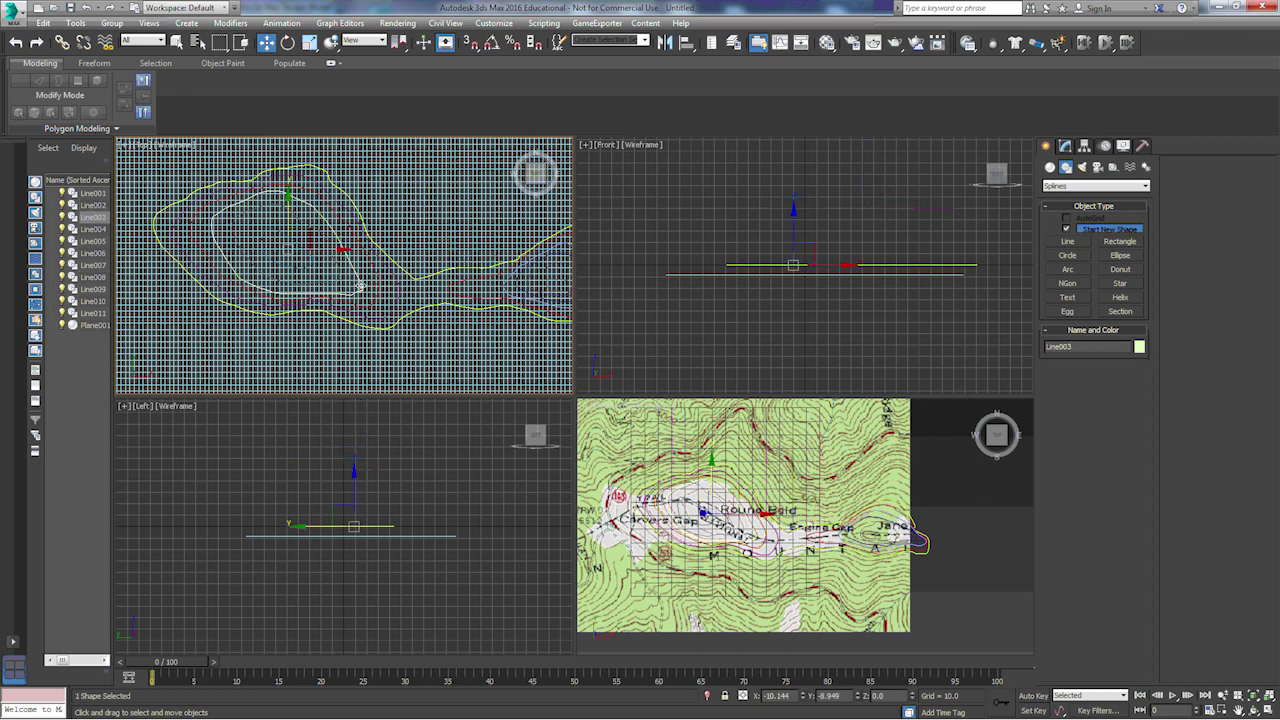
pyautogui.moveTo(360, 287); pyautogui.dragTo(505, 290)
pyautogui.keyDown('ctrl'); pyautogui.click(505, 290); pyautogui.keyUp('ctrl')
pyautogui.moveTo(866, 229); pyautogui.dragTo(869, 188)
# - Select the fourth contours of both hills, Line004 and Line011, and raise them to about 20 units
pyautogui.click(205, 253)
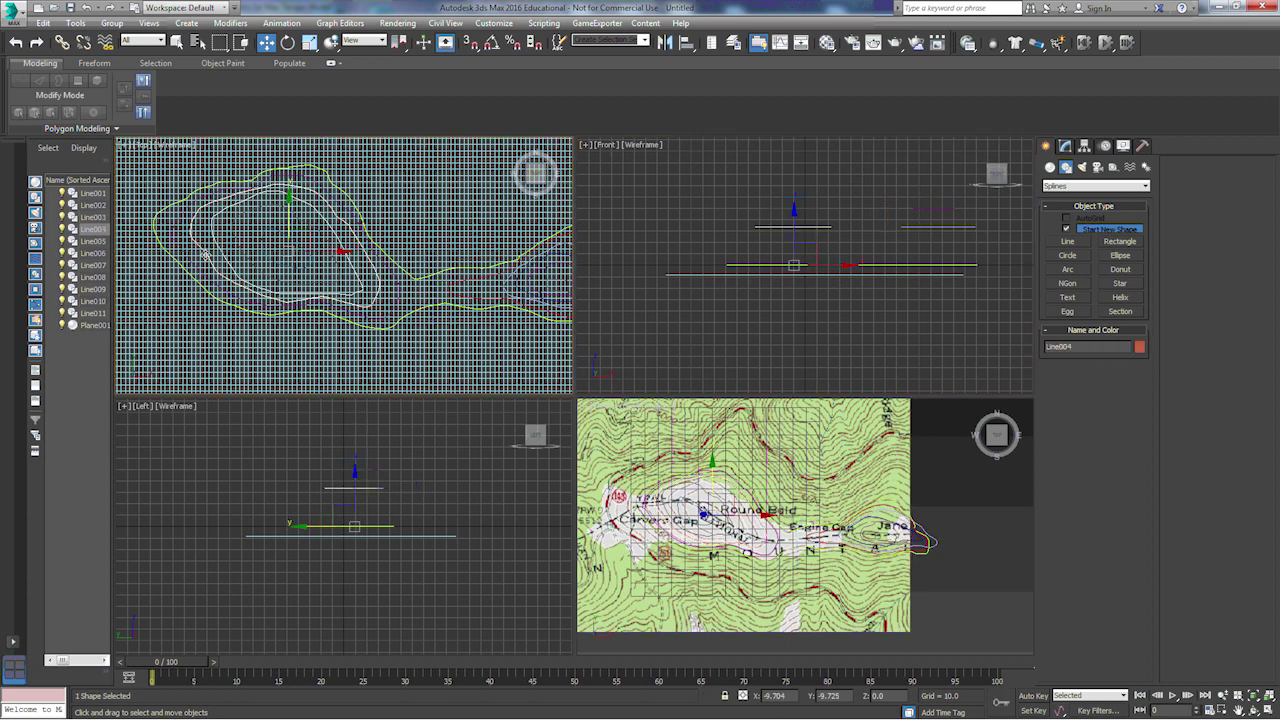
pyautogui.keyDown('ctrl'); pyautogui.click(468, 291); pyautogui.keyUp('ctrl')
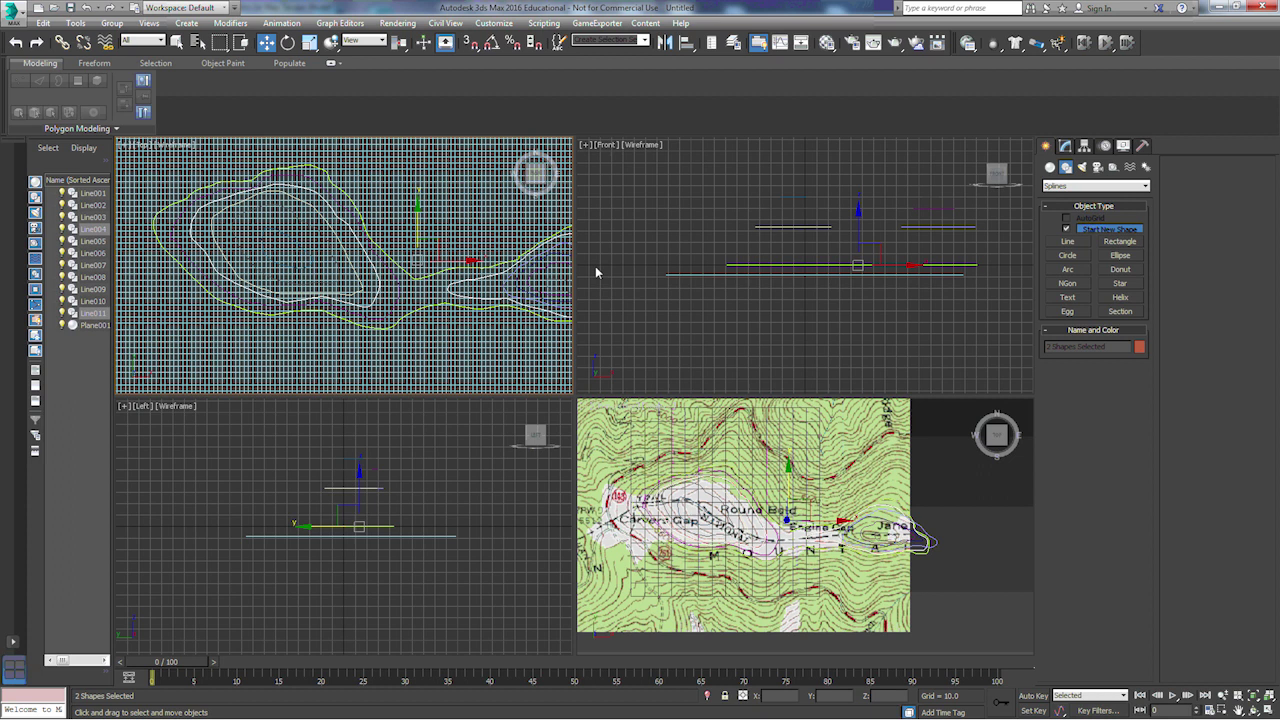
pyautogui.moveTo(859, 235); pyautogui.dragTo(858, 207)
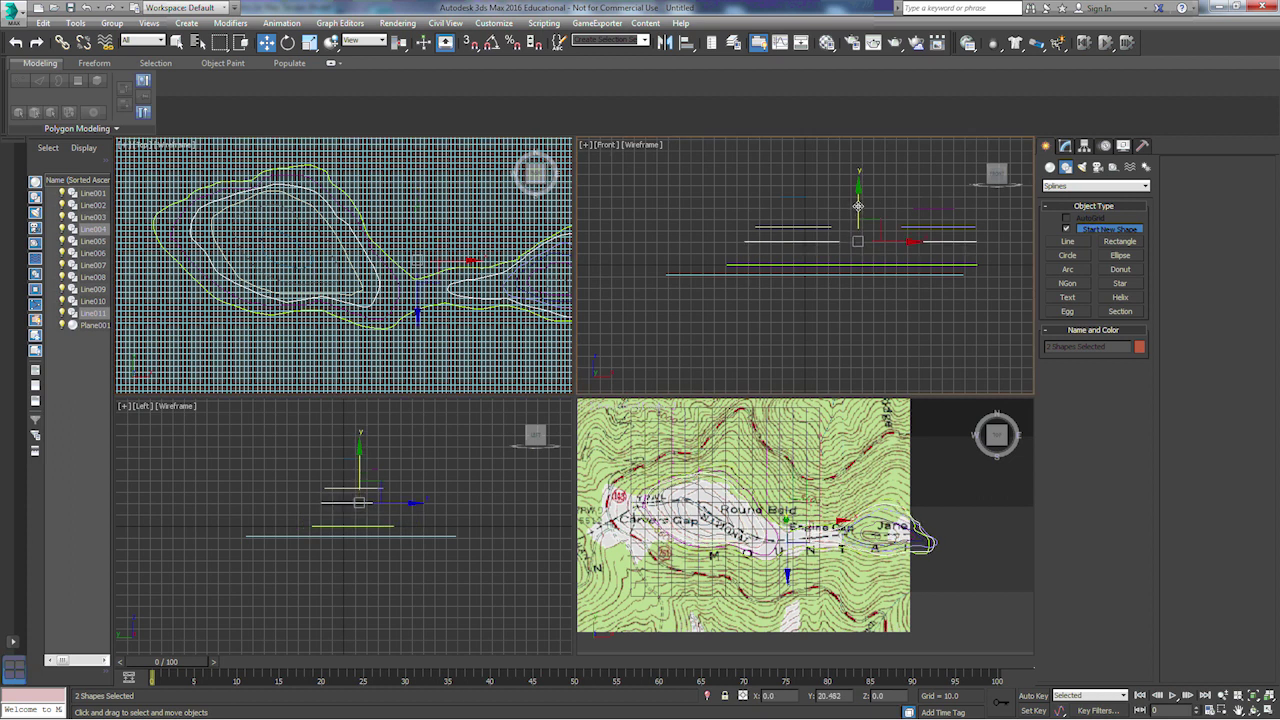
# - Select the large hill's fifth contour, Line005, and raise it about 8 units above the outermost contour
pyautogui.click(229, 289)
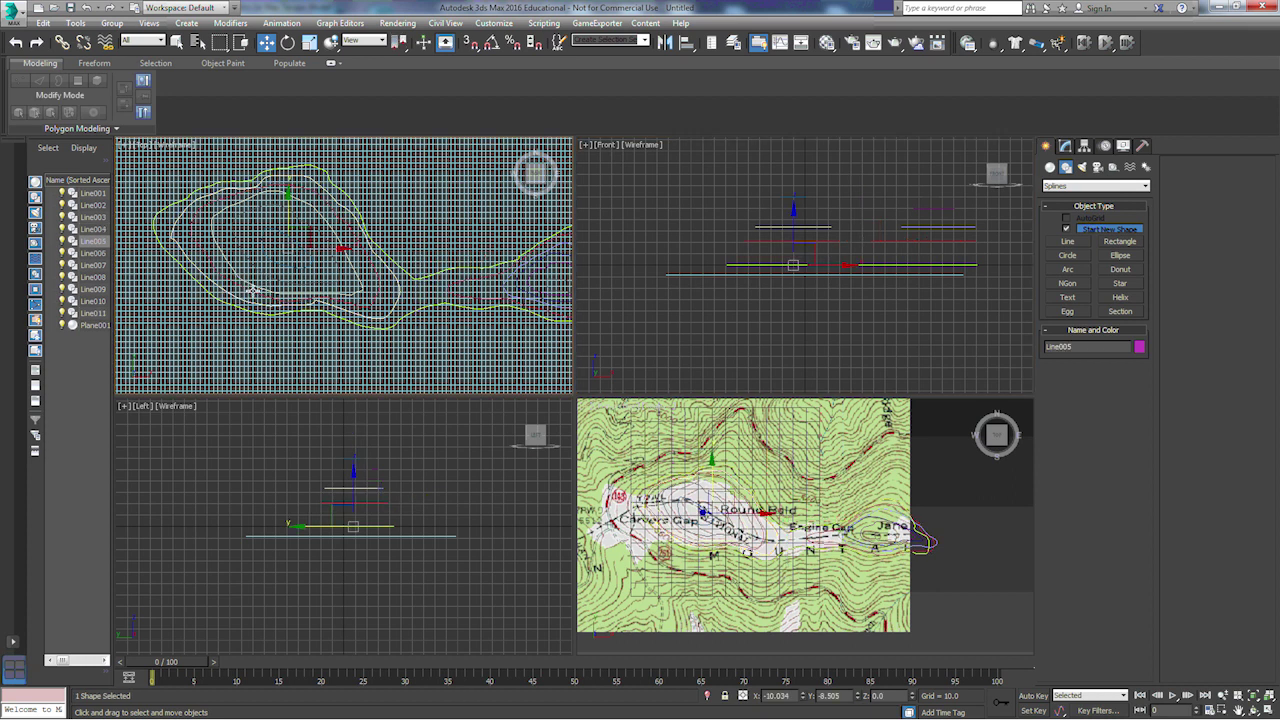
pyautogui.click(794, 218)
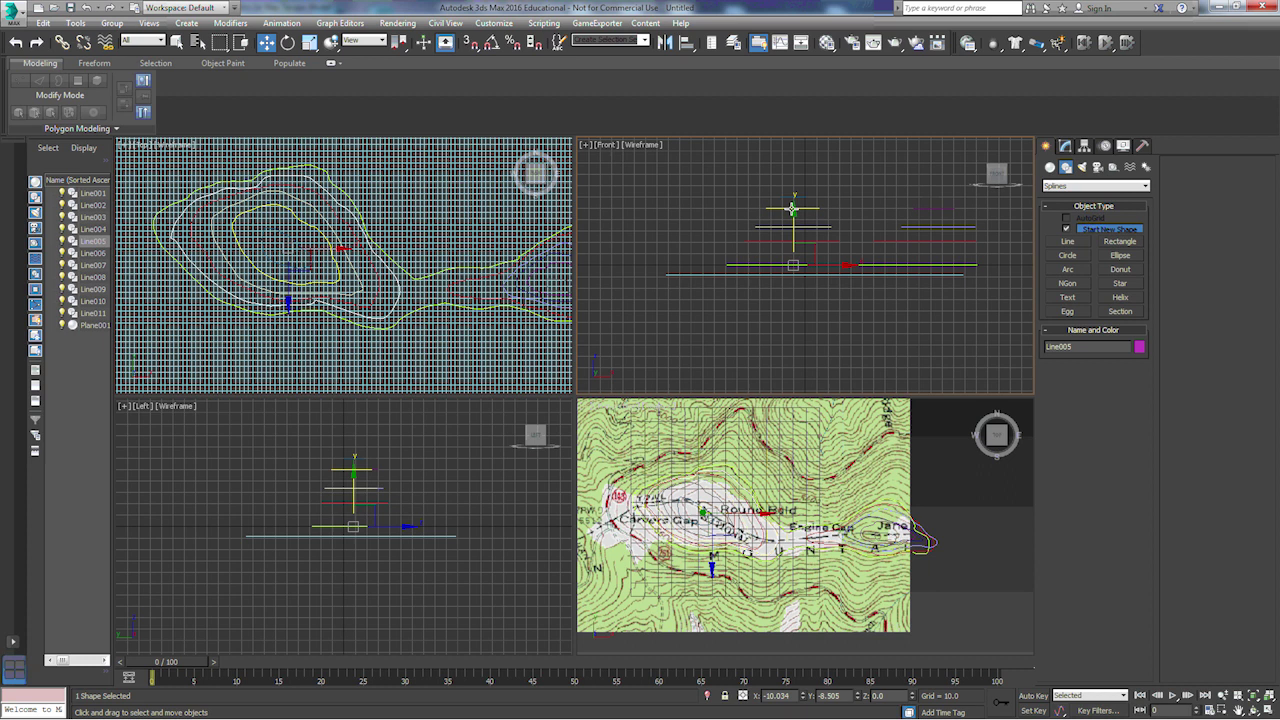
pyautogui.moveTo(794, 214); pyautogui.dragTo(794, 207)
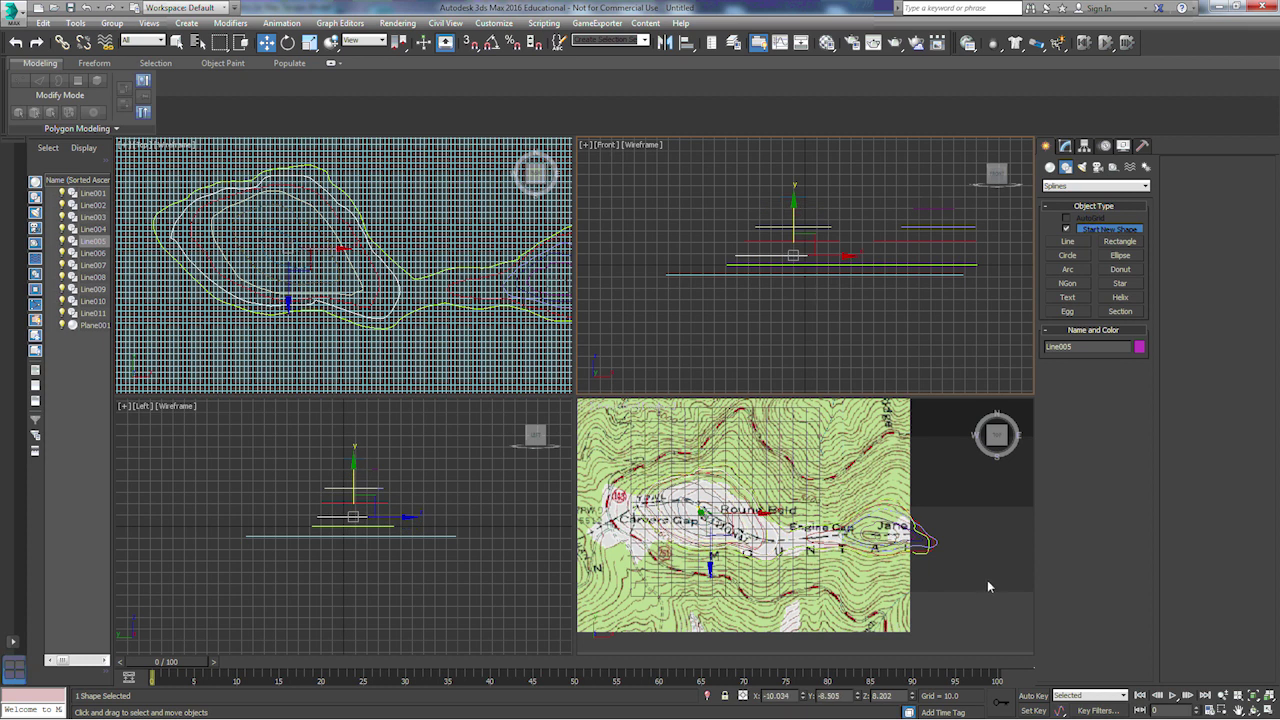
# - Select the topographic map plane, Plane001, in the perspective view and hide it
pyautogui.scroll(5, 976, 582)
pyautogui.moveTo(874, 496); pyautogui.dragTo(906, 519, button='middle')
pyautogui.rightClick(790, 579)
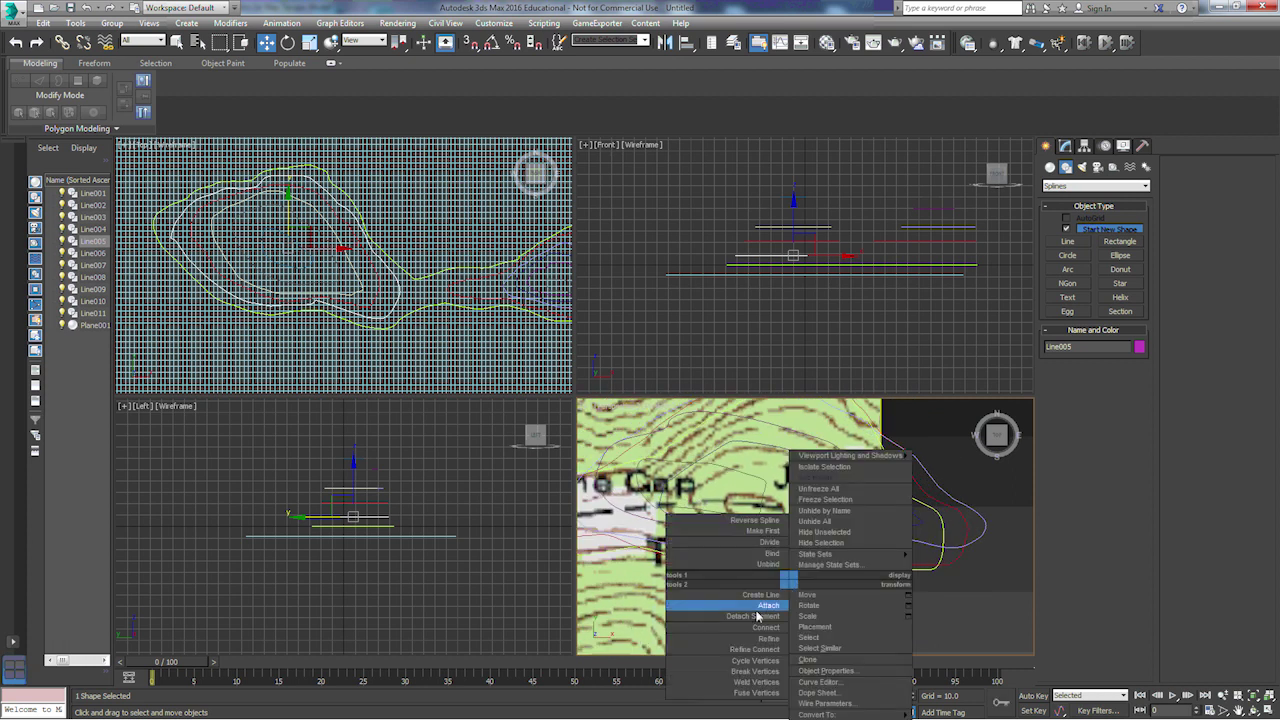
pyautogui.click(606, 620)
pyautogui.click(677, 626)
pyautogui.rightClick(680, 580)
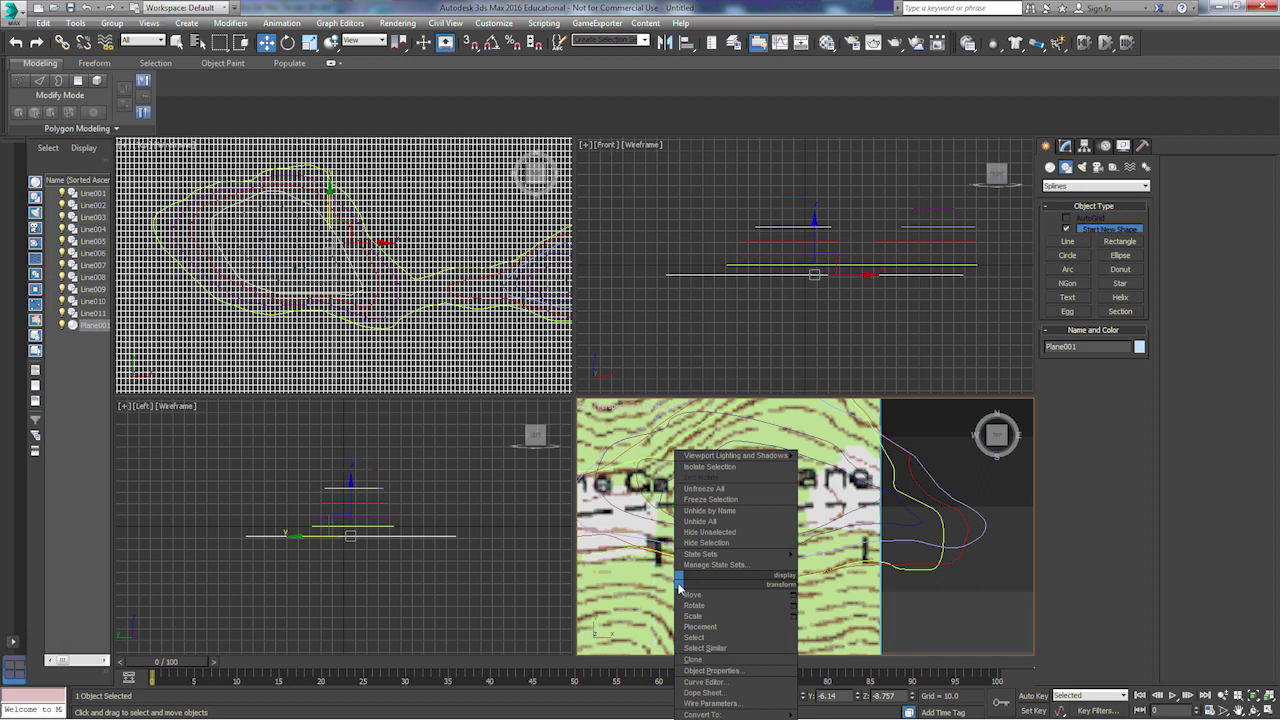
pyautogui.click(706, 543)
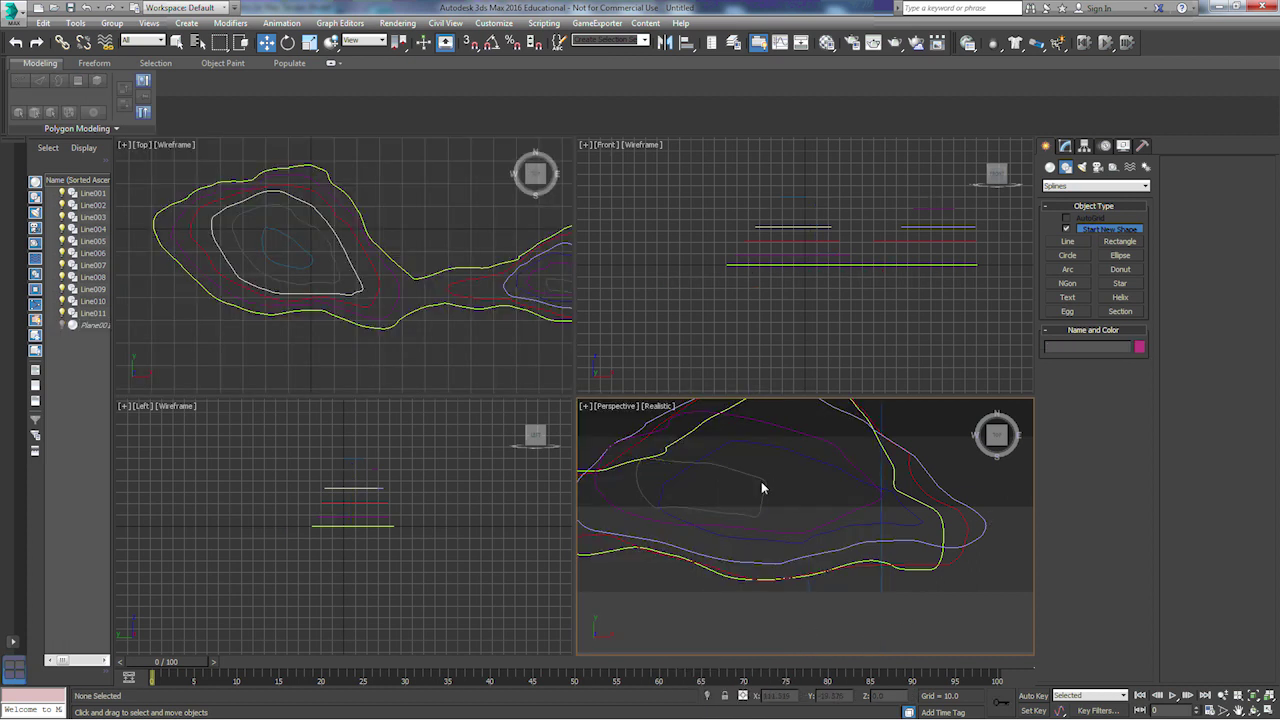
# - Select the small hill's contour Line009 and raise it to about 43 units, above Line010
pyautogui.moveTo(794, 492); pyautogui.dragTo(833, 499, button='middle')
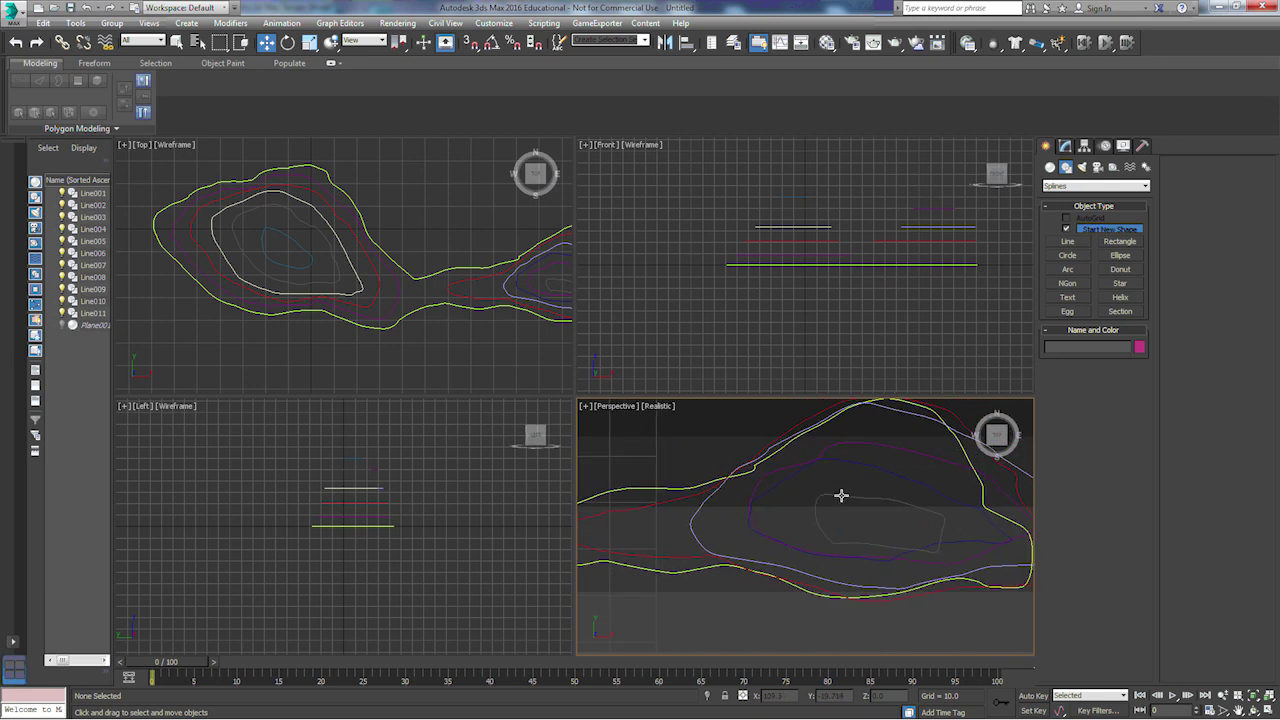
pyautogui.click(841, 498)
pyautogui.click(848, 463)
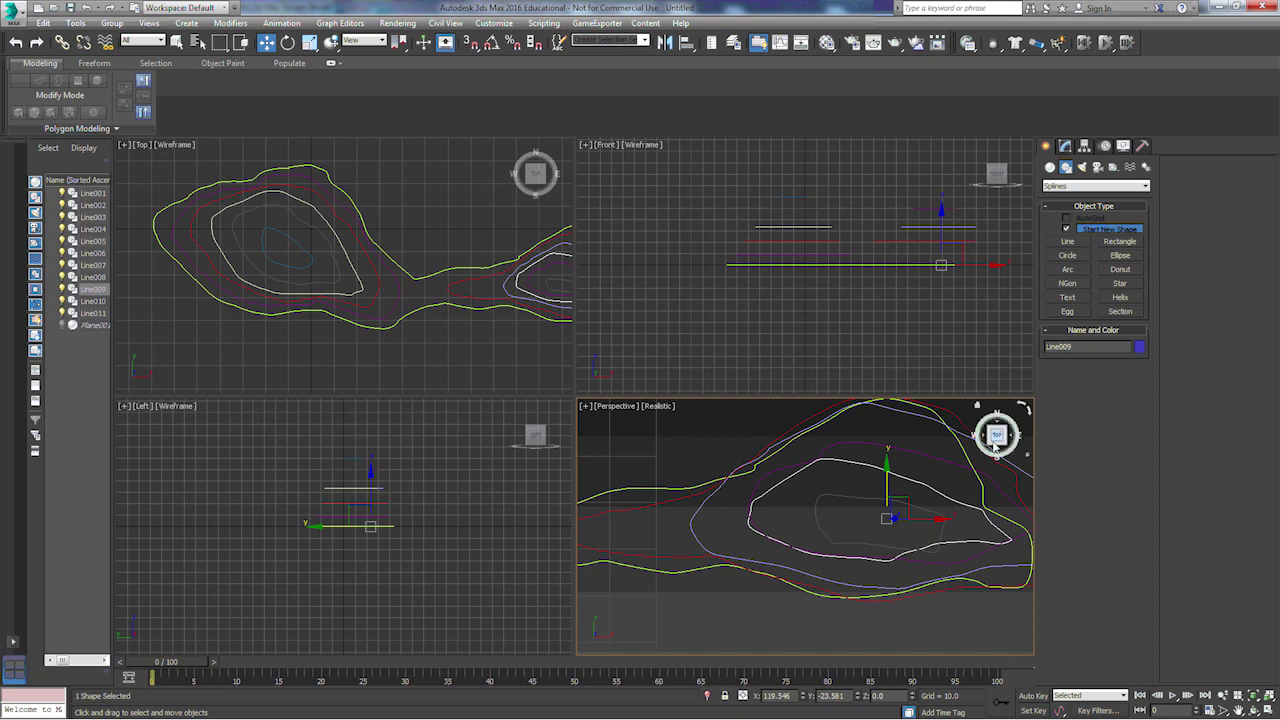
pyautogui.moveTo(900, 491); pyautogui.dragTo(864, 468, button='middle')
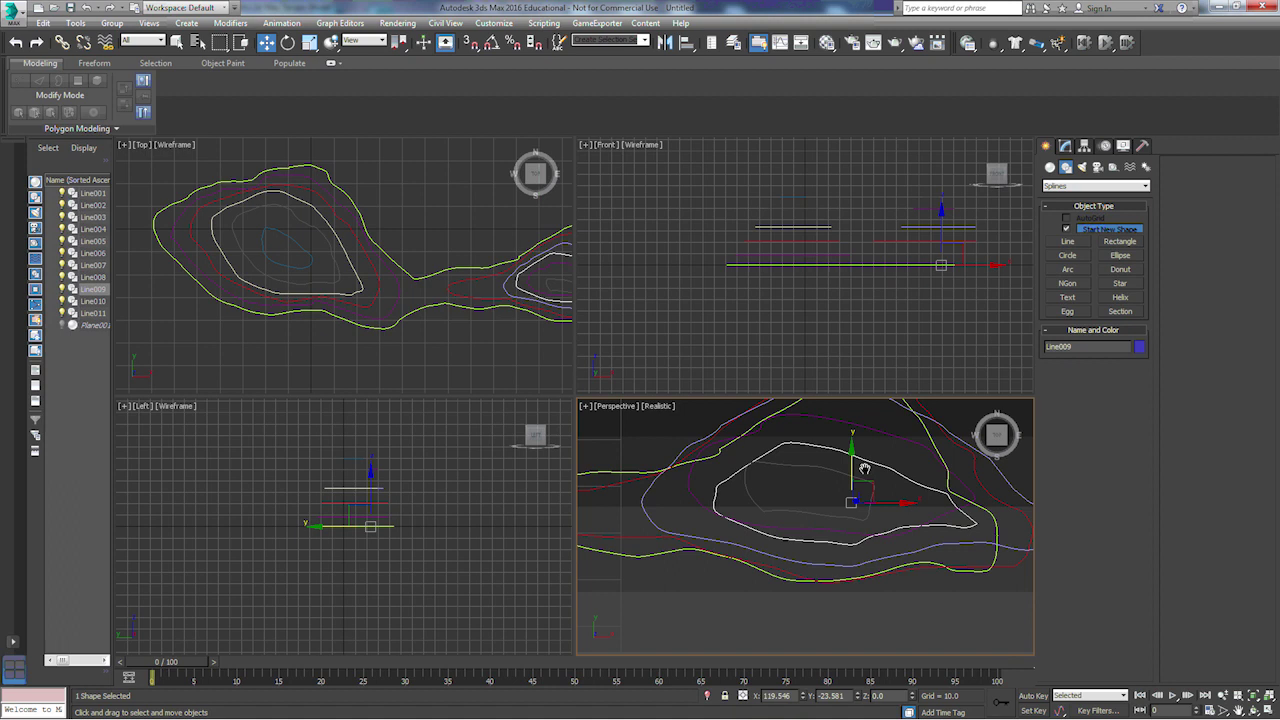
pyautogui.scroll(-2, 864, 468)
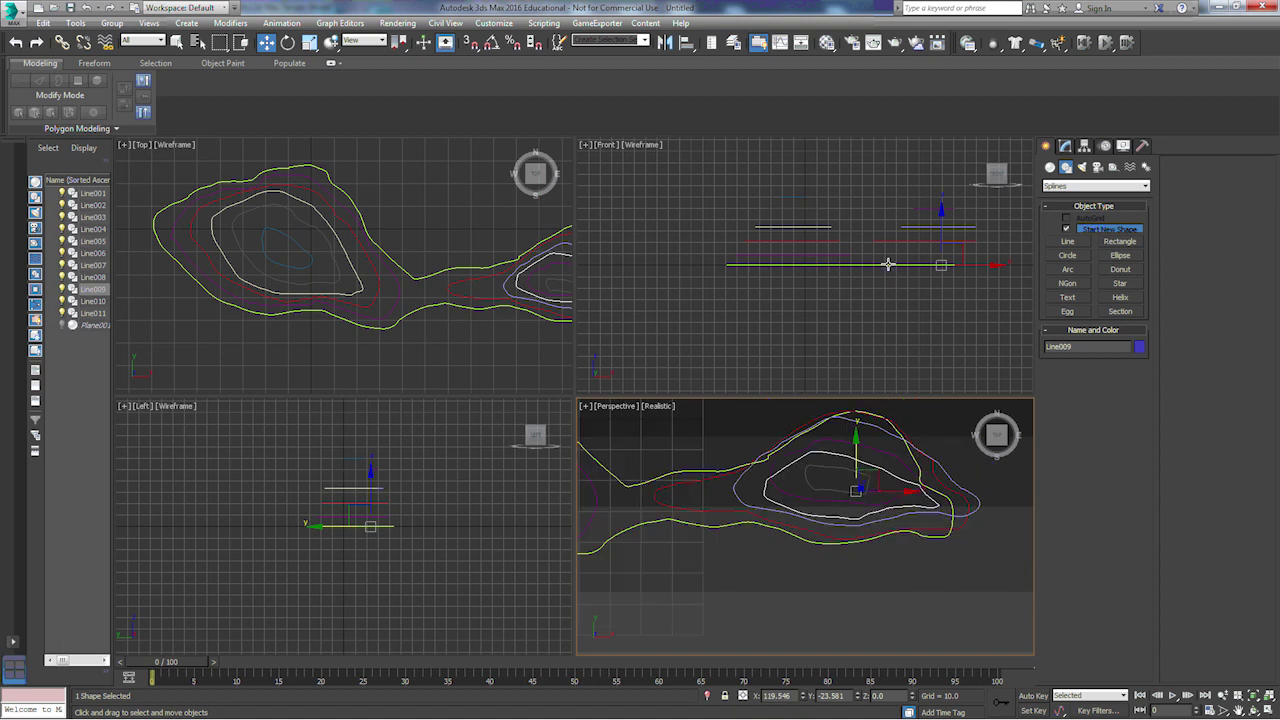
pyautogui.rightClick(901, 190)
pyautogui.moveTo(942, 222); pyautogui.dragTo(947, 174)
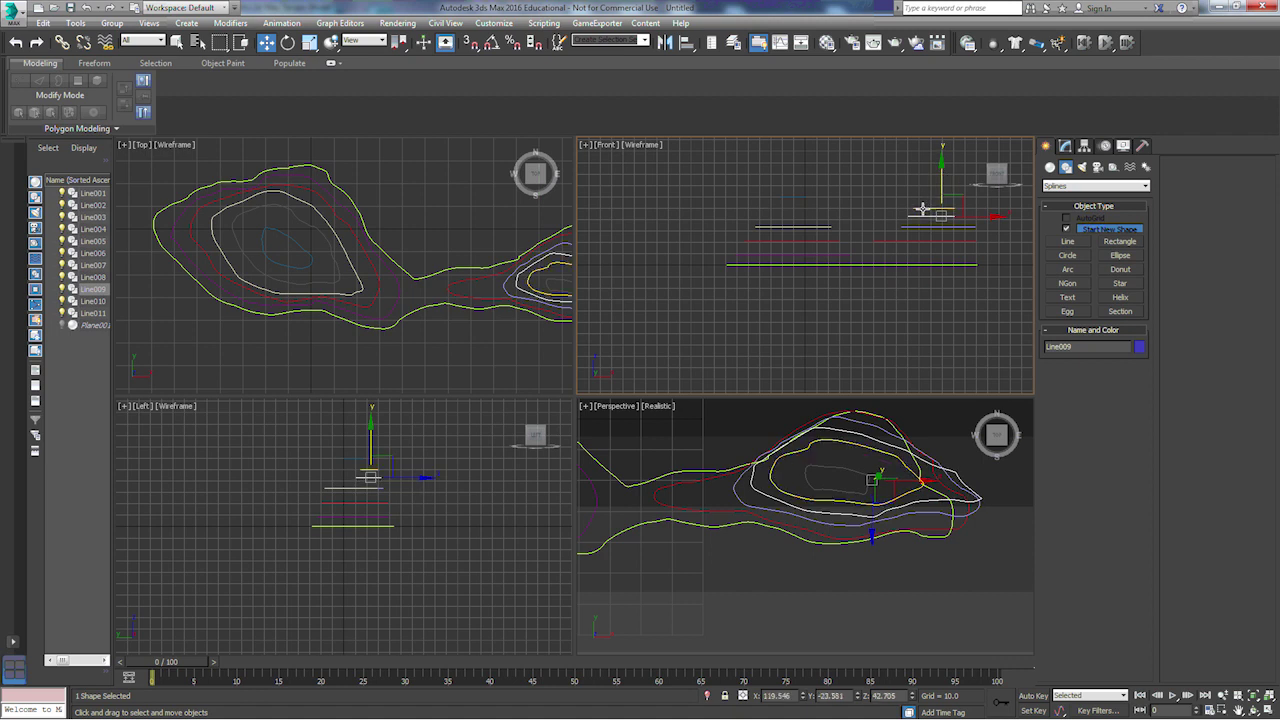
# - Adjust the height of the small hill's contour Line009 in the front view, checking its spacing against Line008
pyautogui.scroll(5, 895, 289)
pyautogui.moveTo(914, 238); pyautogui.dragTo(843, 329, button='middle')
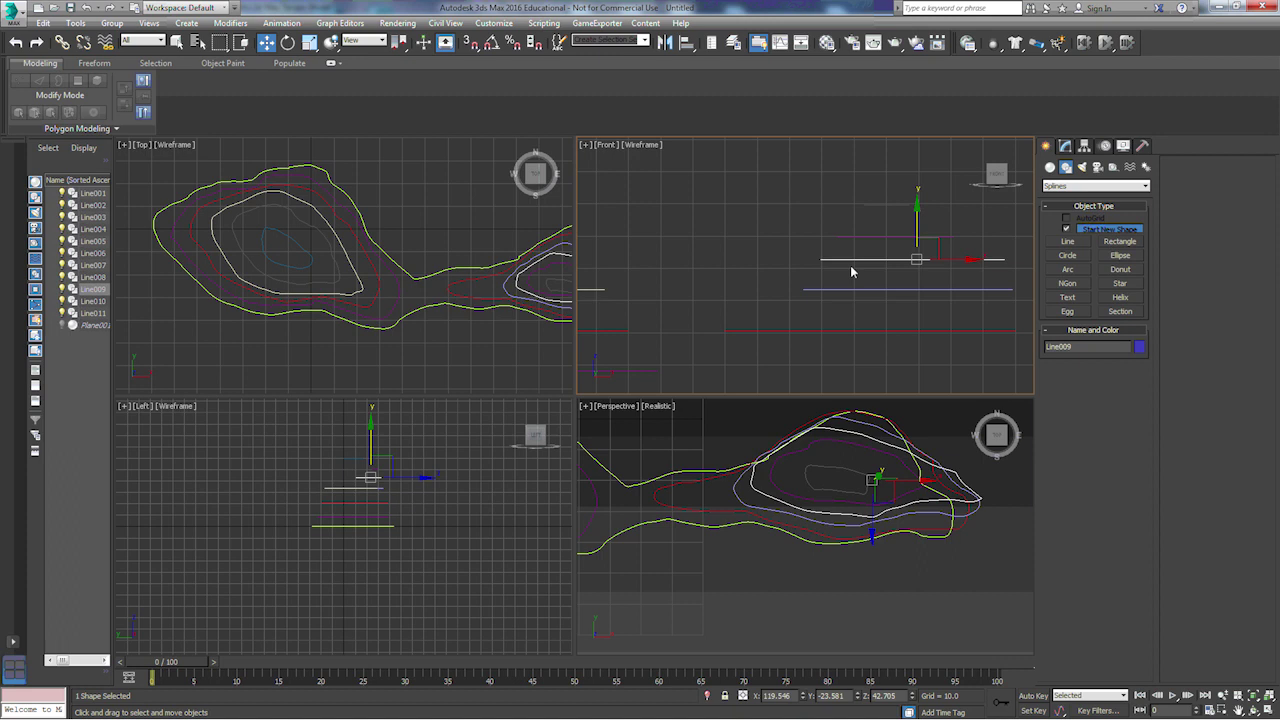
pyautogui.click(874, 236)
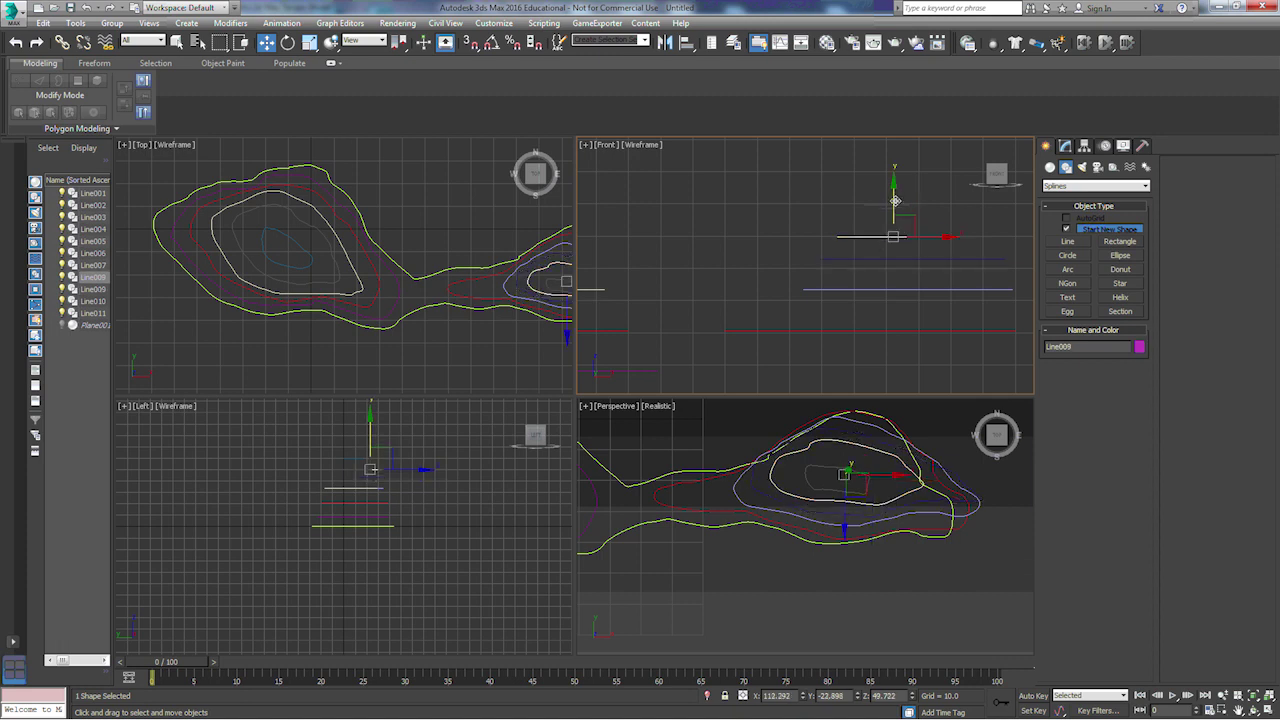
pyautogui.click(893, 259)
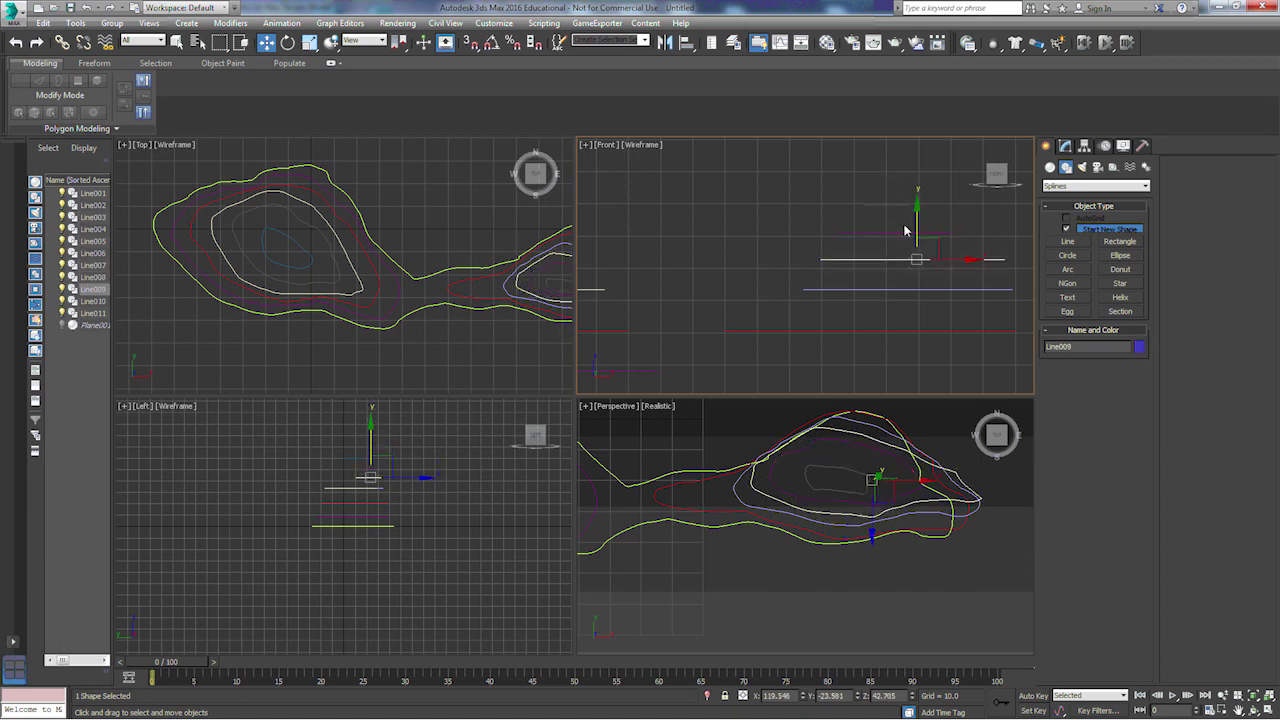
pyautogui.moveTo(916, 220); pyautogui.dragTo(916, 219)
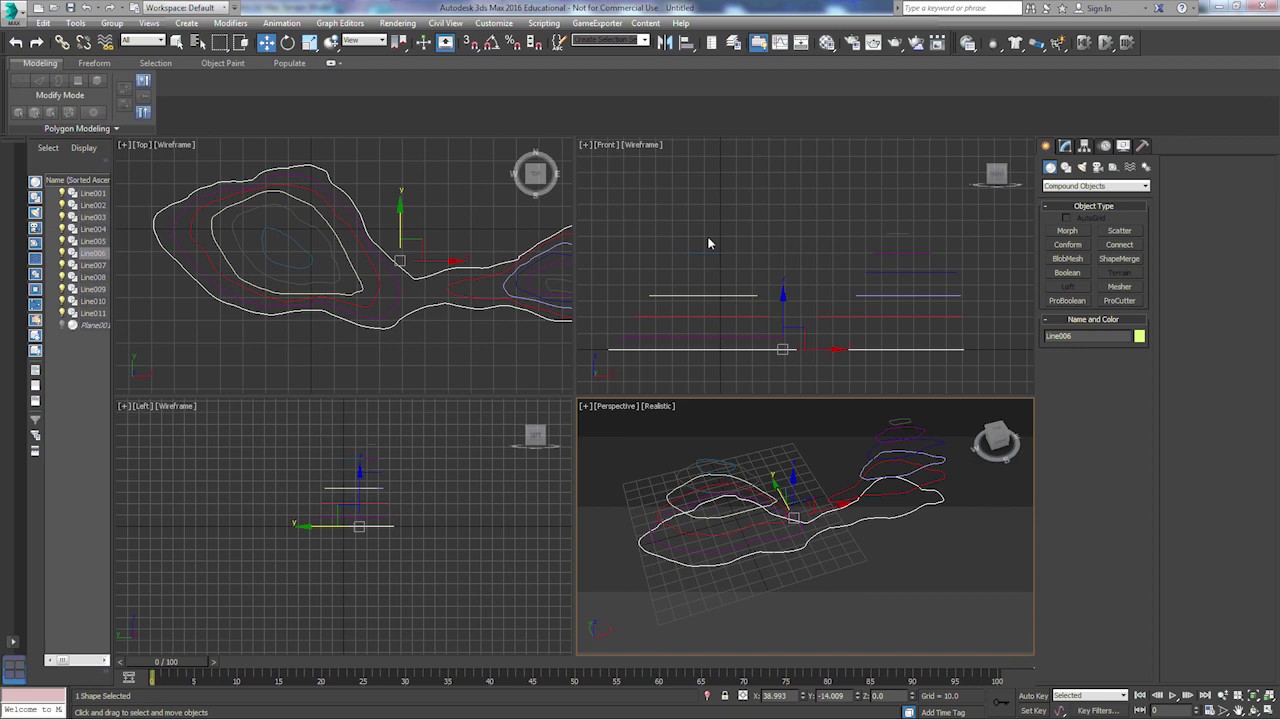
# - Lower the large hill's contours Line005, Line004 and Line003 in the front view to closely spaced levels just above the outermost contour
pyautogui.click(708, 240)
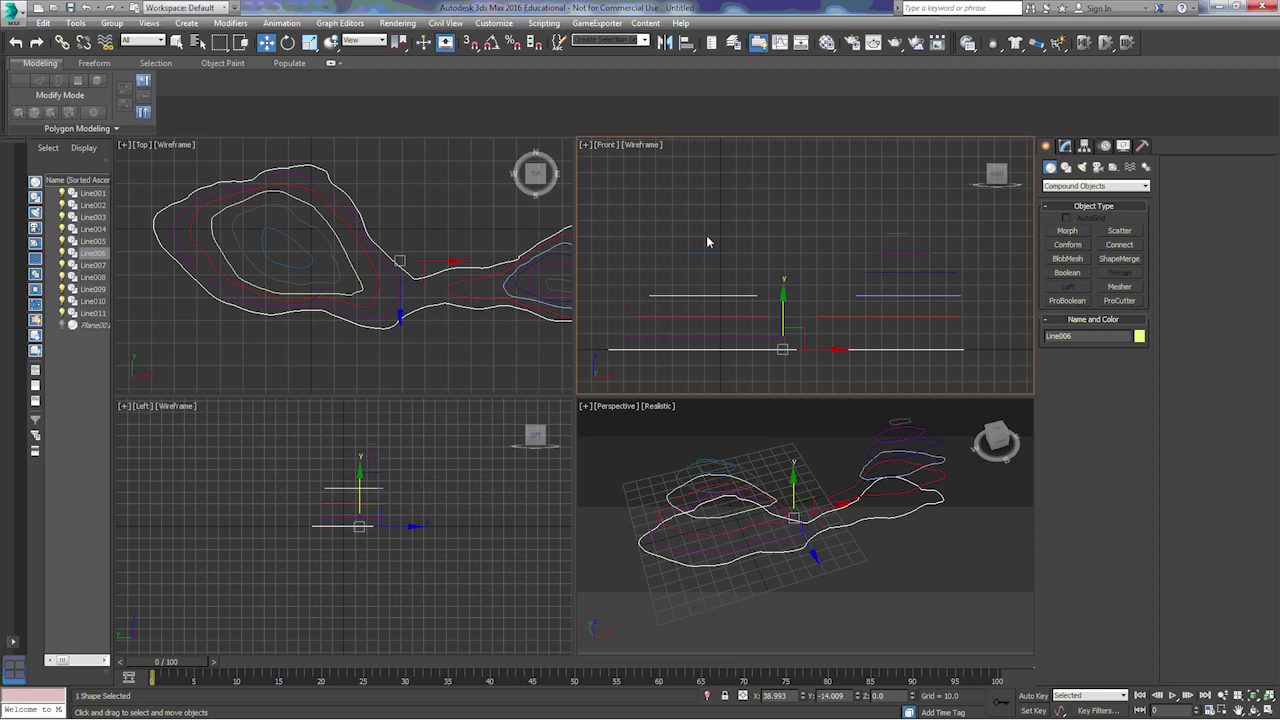
pyautogui.click(634, 335)
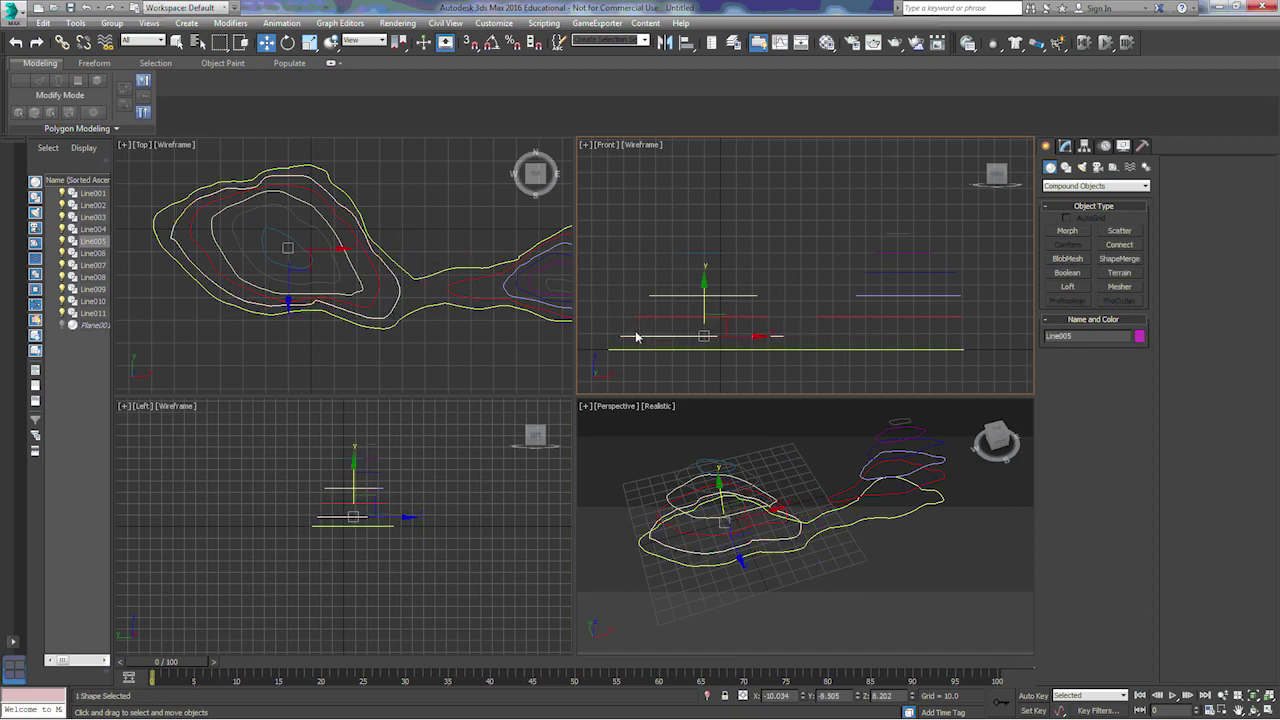
pyautogui.scroll(2, 645, 337)
pyautogui.moveTo(729, 292); pyautogui.dragTo(728, 299)
pyautogui.click(690, 310)
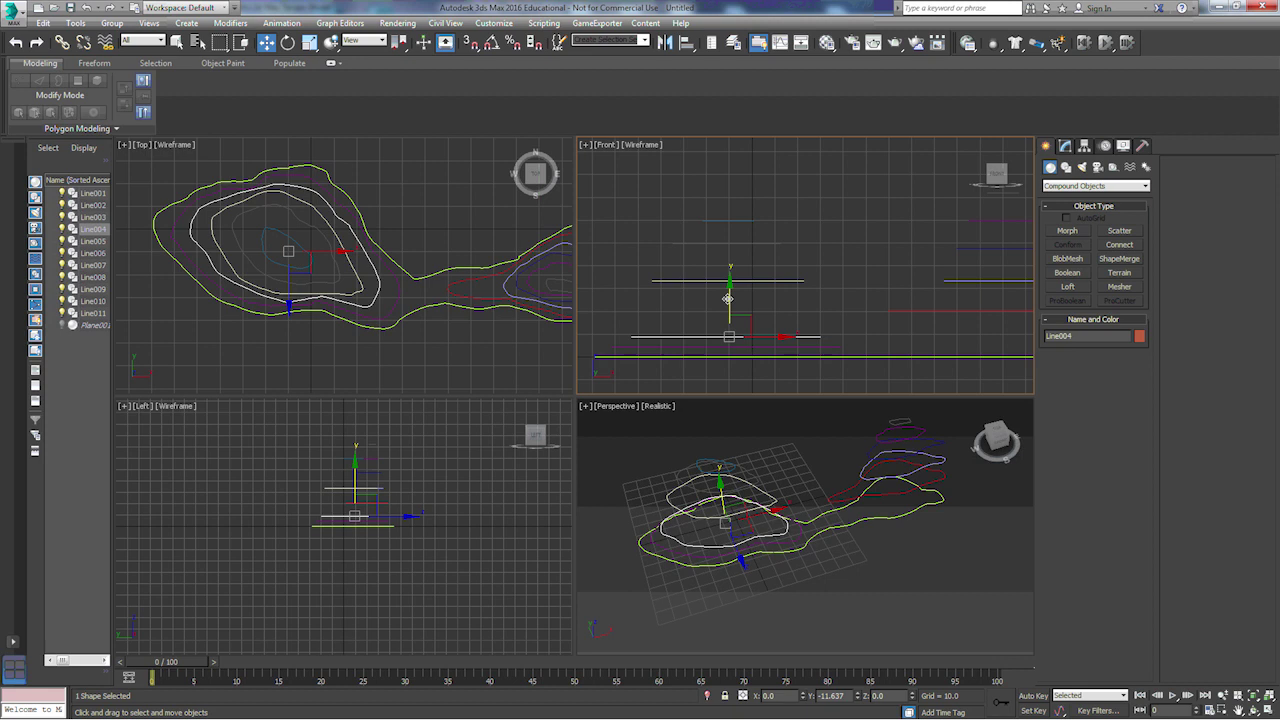
pyautogui.click(705, 280)
pyautogui.moveTo(727, 236); pyautogui.dragTo(727, 284)
# - Lower the large hill's contour Line002 to about 17 units and place the summit contour Line001 just above it
pyautogui.click(712, 256)
pyautogui.moveTo(731, 218); pyautogui.dragTo(729, 281)
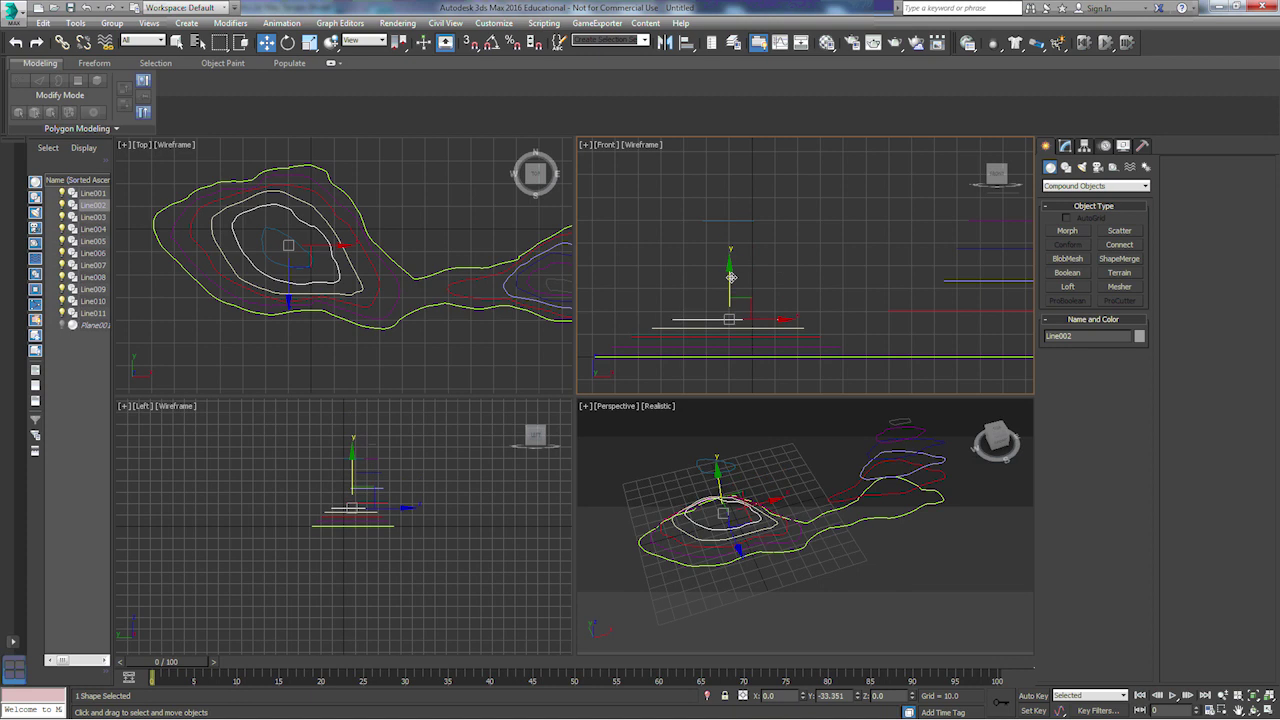
pyautogui.click(721, 223)
pyautogui.moveTo(729, 180); pyautogui.dragTo(727, 266)
# - Lower the small hill's contours Line011 and Line010 to closely spaced levels just above the outermost contour
pyautogui.moveTo(937, 318); pyautogui.dragTo(846, 323, button='middle')
pyautogui.click(848, 312)
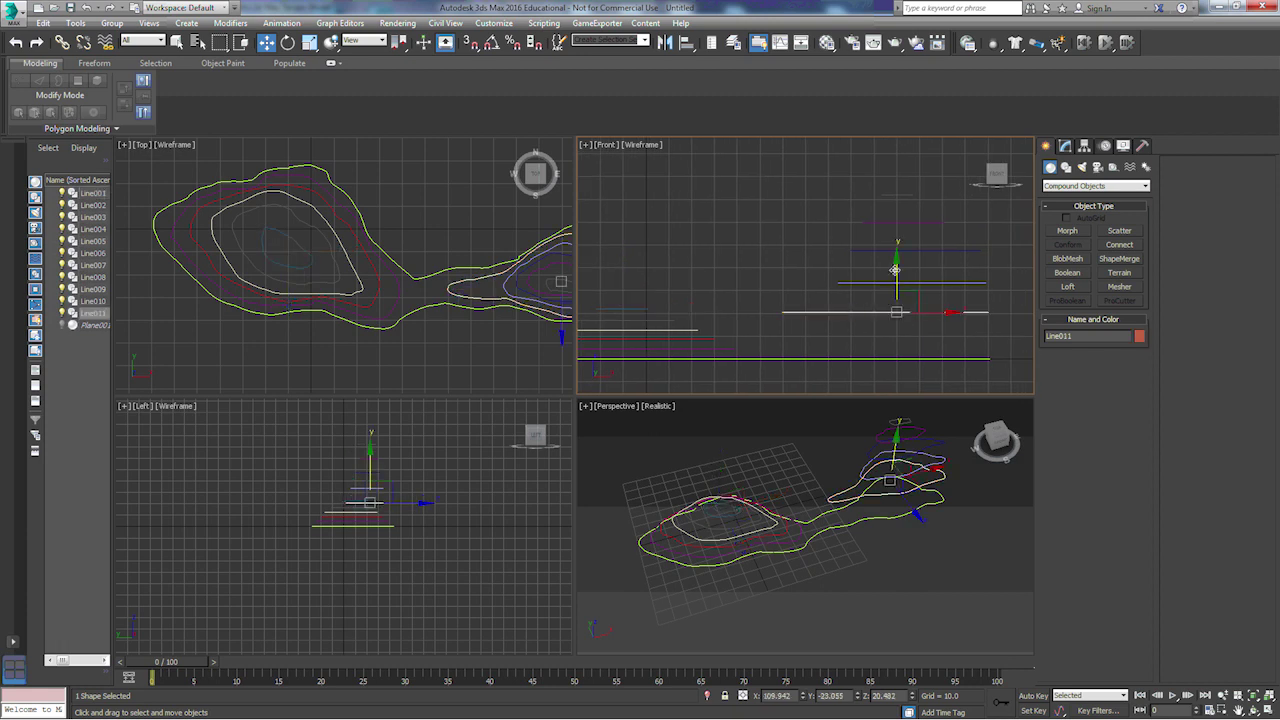
pyautogui.moveTo(897, 270); pyautogui.dragTo(895, 305)
pyautogui.click(879, 282)
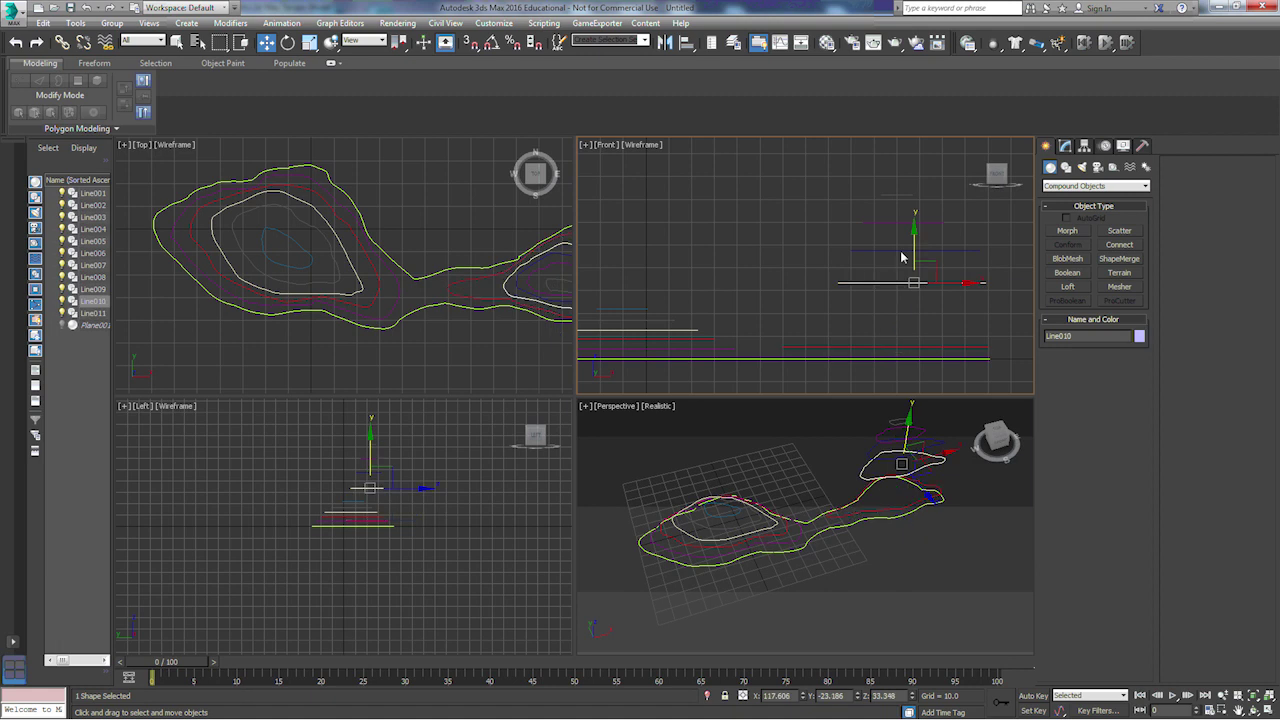
pyautogui.moveTo(913, 242); pyautogui.dragTo(910, 294)
# - Lower the small hill's upper contours in even steps: Line009 above Line010, Line008 to about 22 units and Line007 to about 28
pyautogui.click(891, 251)
pyautogui.moveTo(915, 218); pyautogui.dragTo(917, 288)
pyautogui.click(893, 220)
pyautogui.moveTo(898, 212); pyautogui.dragTo(900, 276)
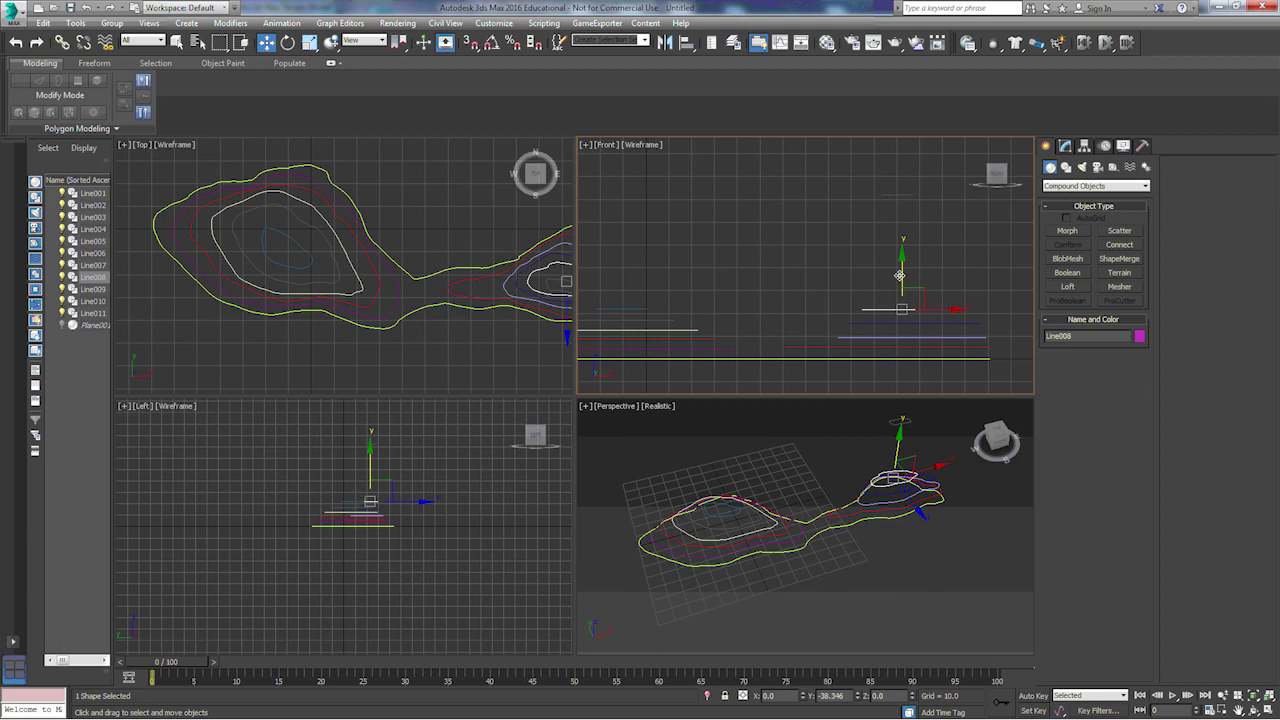
pyautogui.click(893, 196)
pyautogui.moveTo(897, 166); pyautogui.dragTo(902, 265)
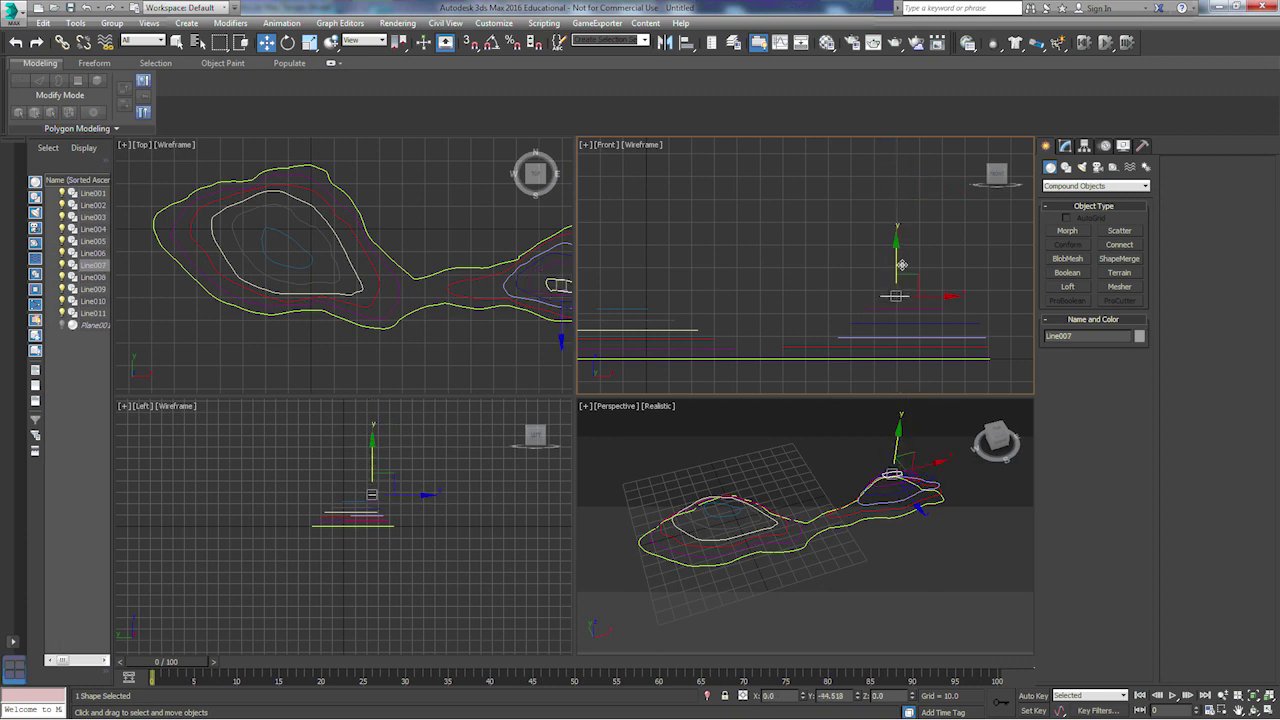
# - Create a Terrain compound object from the outermost contour Line006 and add the large hill's contours Line005 through Line001 by reference
pyautogui.click(816, 533)
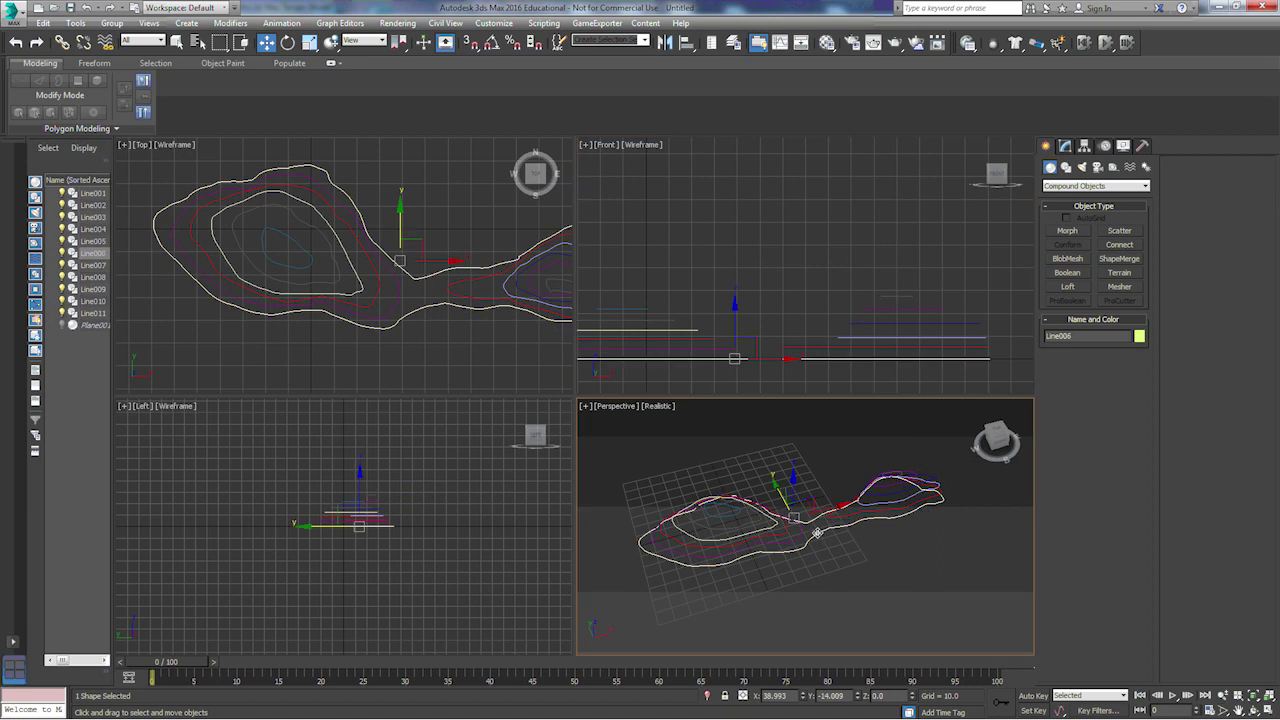
pyautogui.click(1119, 272)
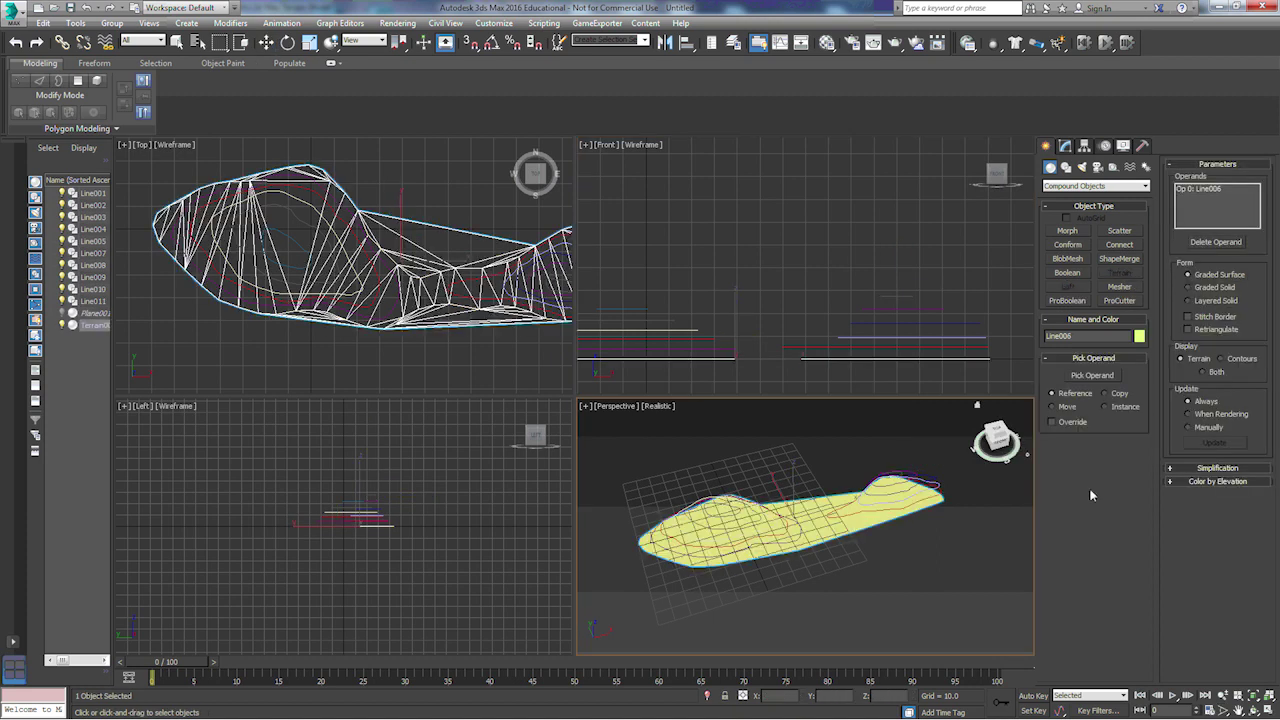
pyautogui.click(1104, 378)
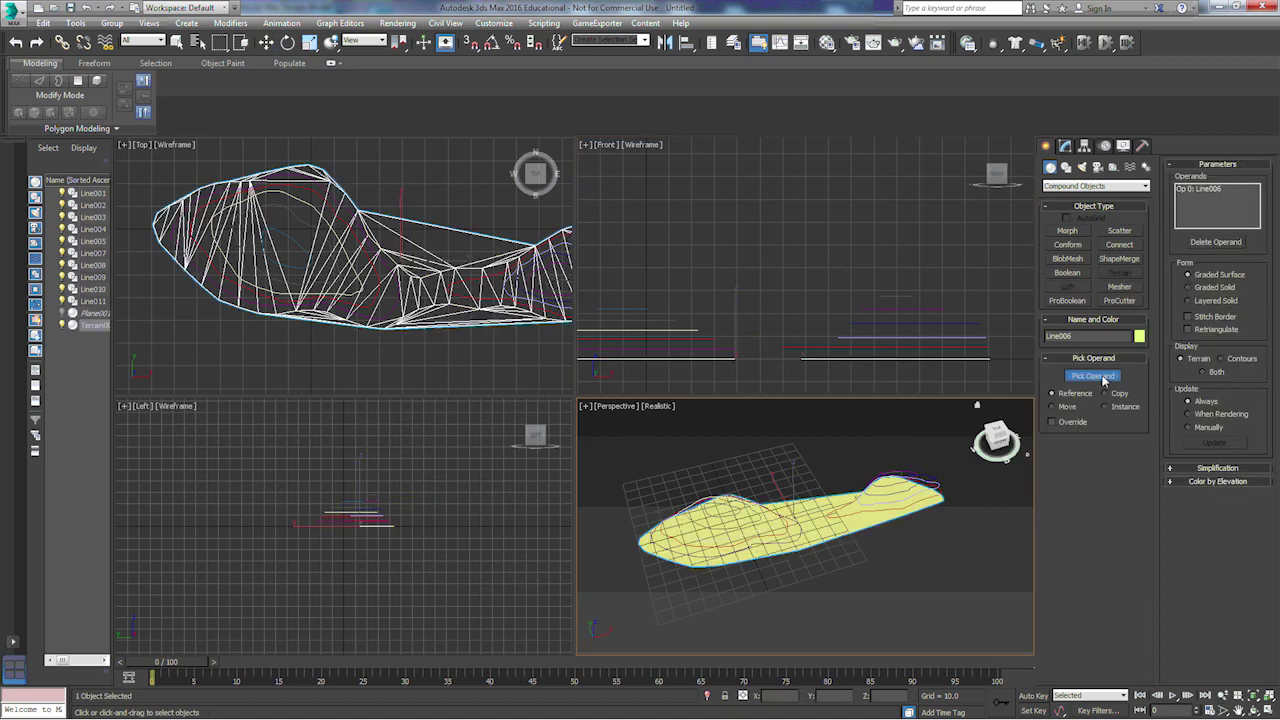
pyautogui.click(691, 353)
pyautogui.click(681, 341)
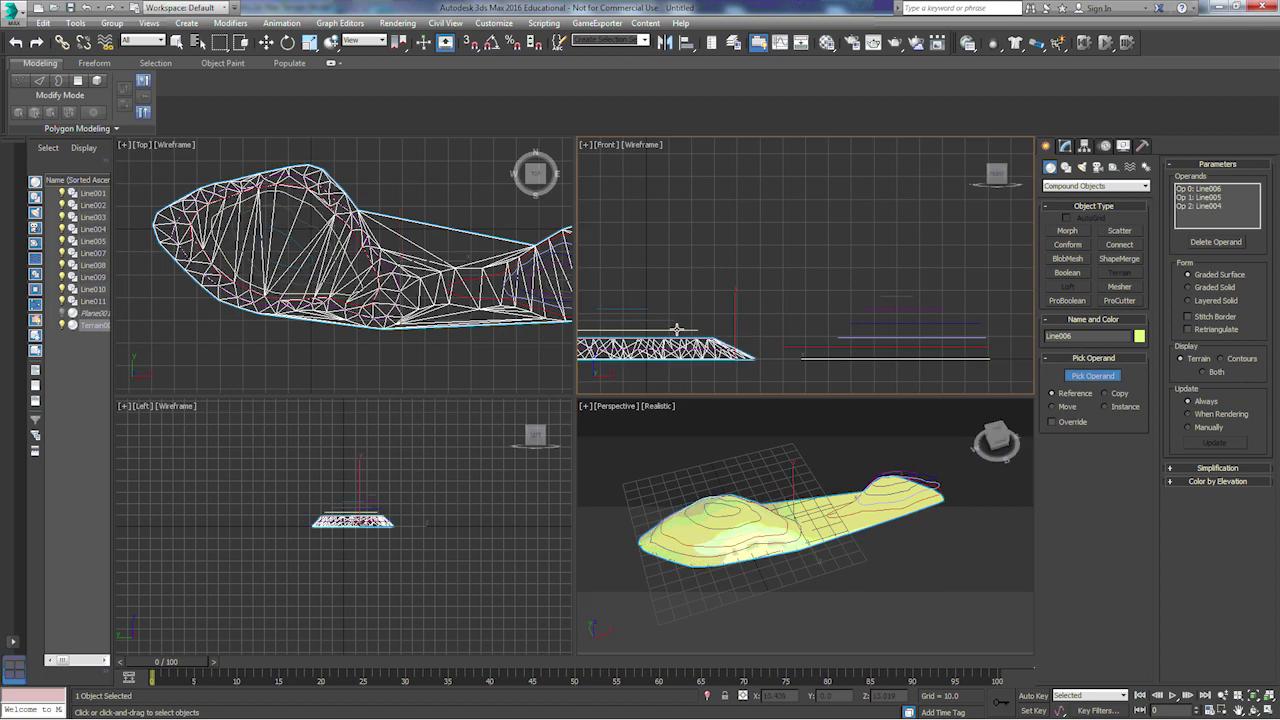
pyautogui.click(662, 324)
pyautogui.click(658, 316)
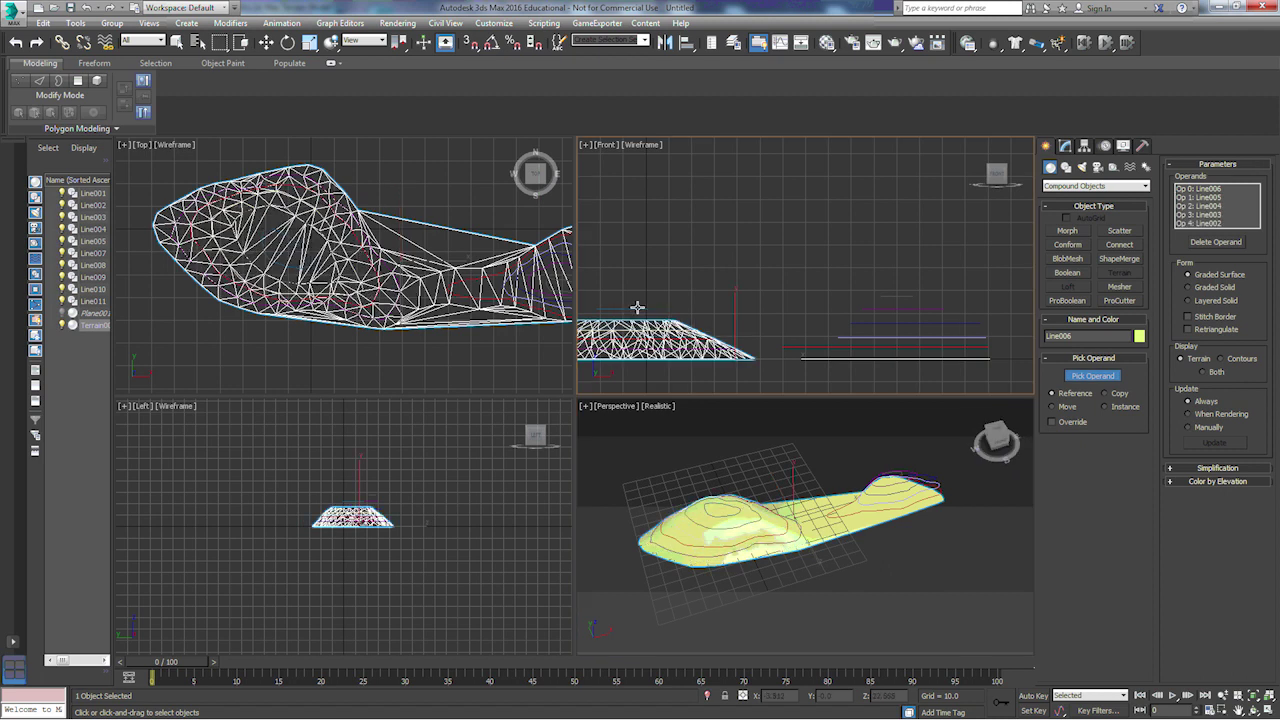
pyautogui.click(637, 306)
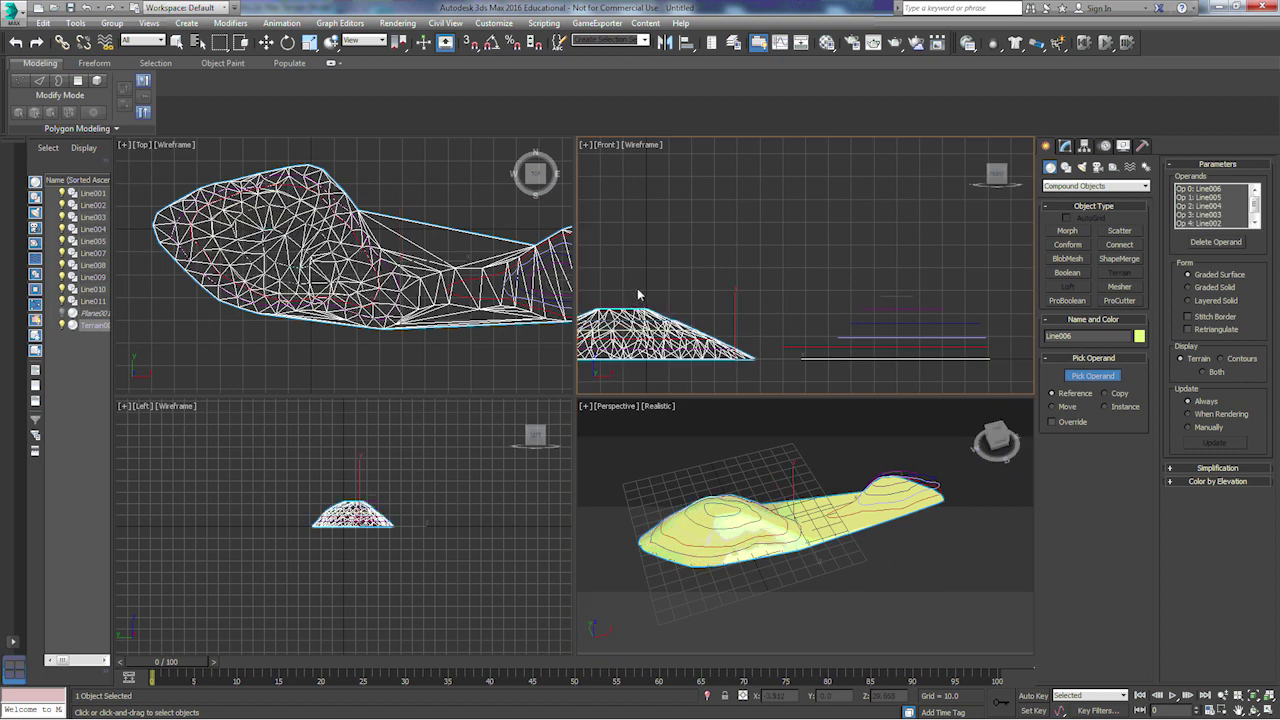
# - Add the small hill's contours up to its summit contour Line007 to the terrain as reference operands
pyautogui.click(872, 338)
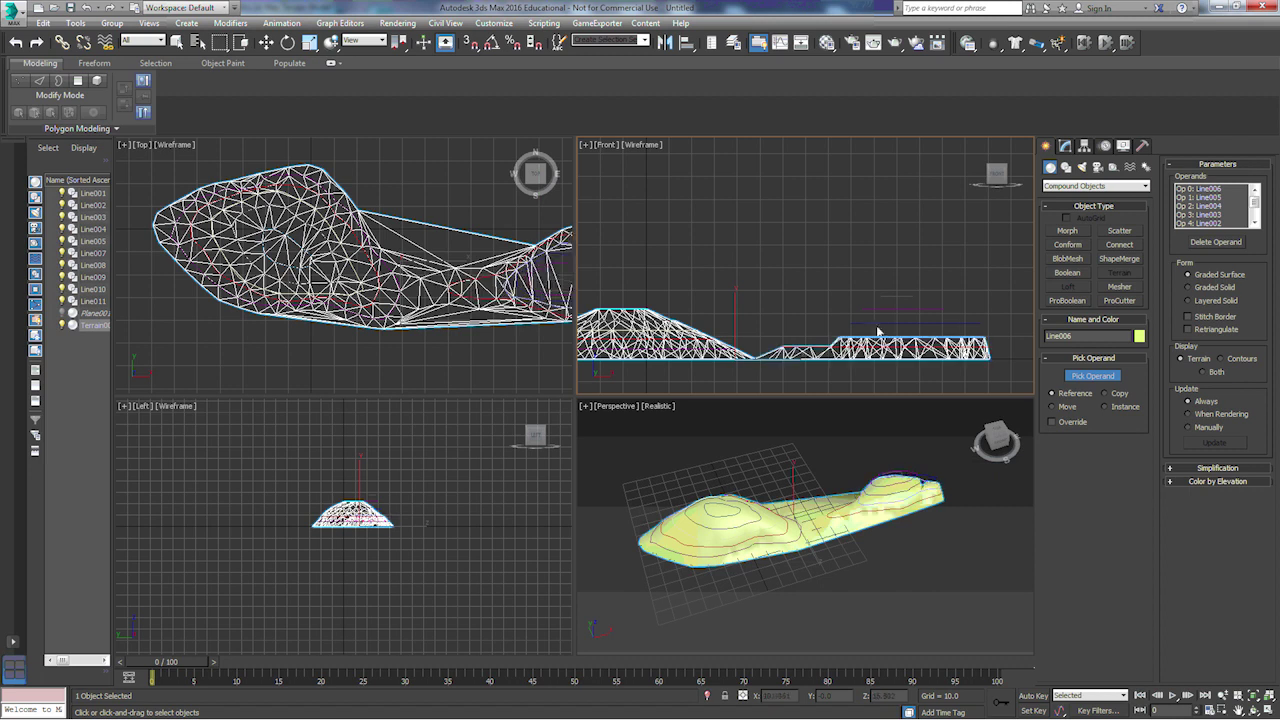
pyautogui.click(879, 321)
pyautogui.click(888, 307)
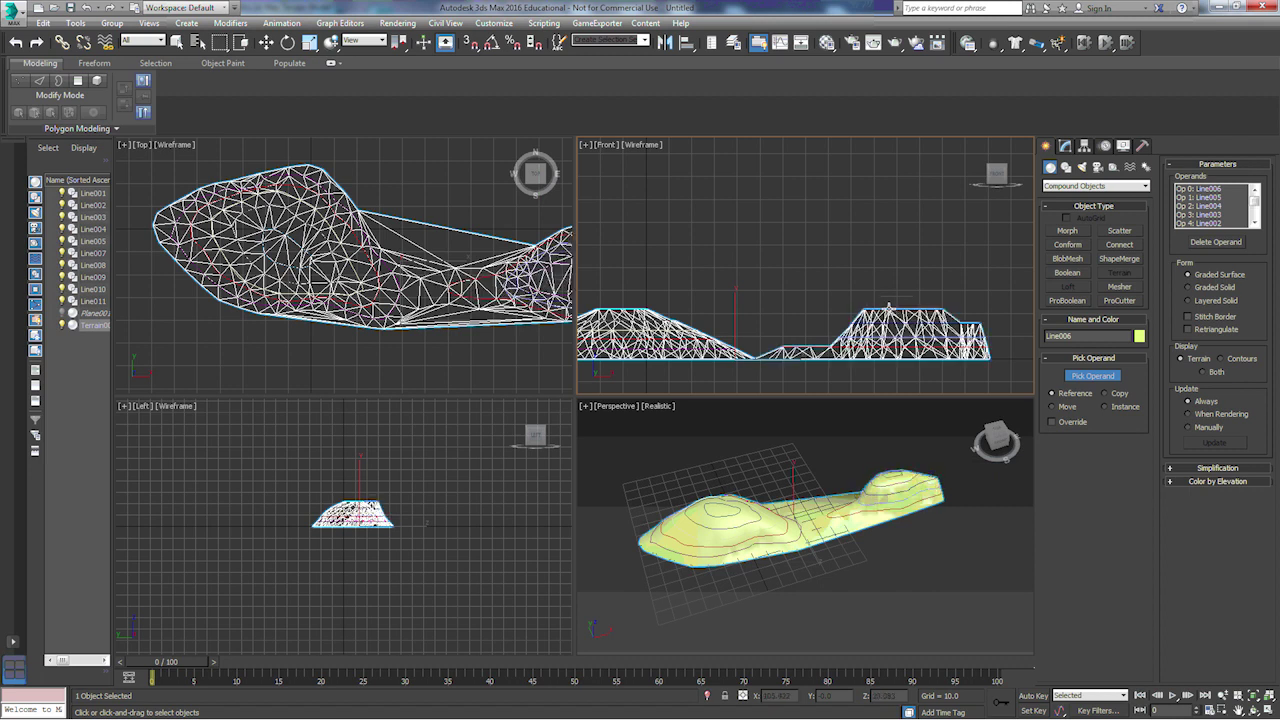
pyautogui.click(898, 302)
# - Finish picking operands and unhide all objects to bring back the map plane beneath the terrain
pyautogui.rightClick(909, 566)
pyautogui.press('w')
pyautogui.rightClick(908, 568)
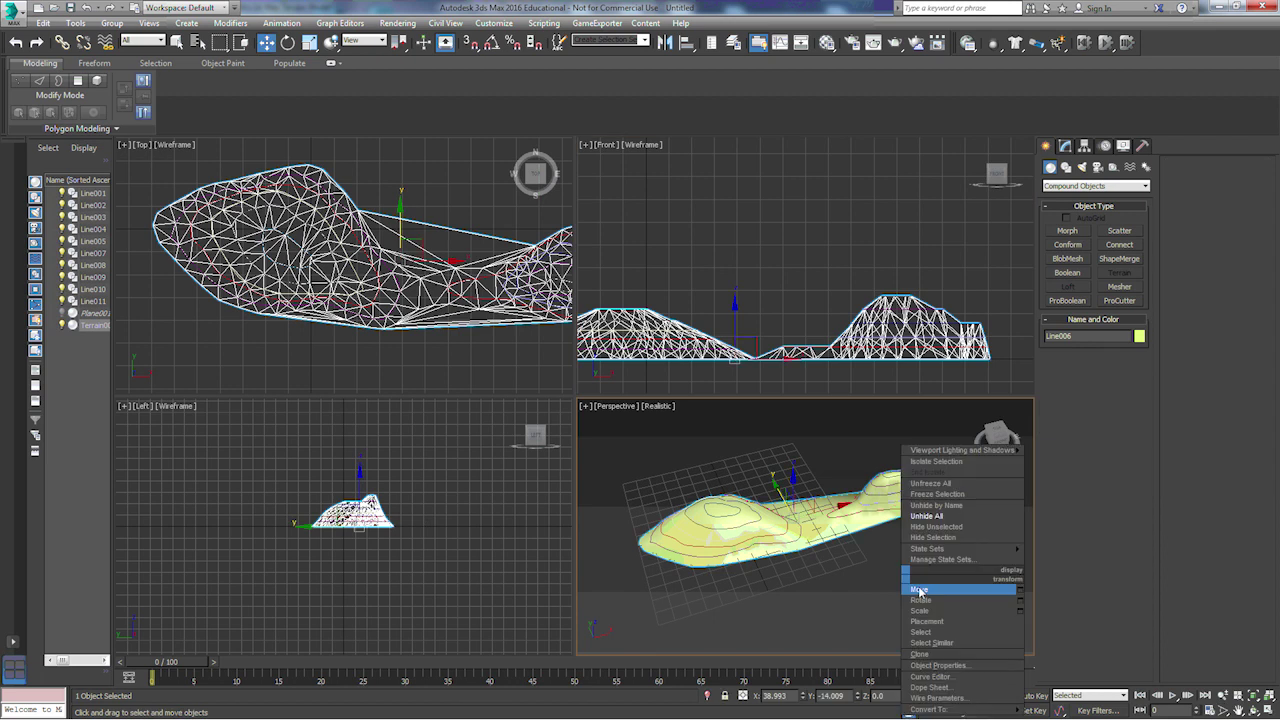
pyautogui.click(938, 527)
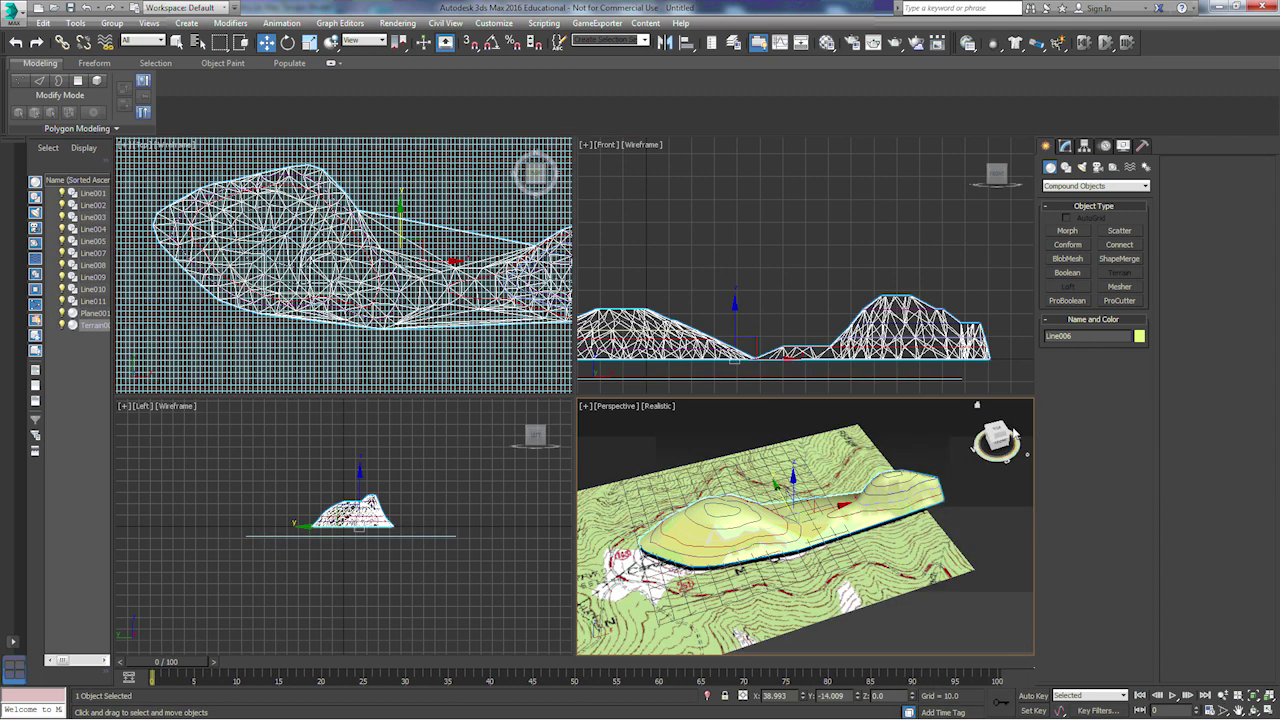